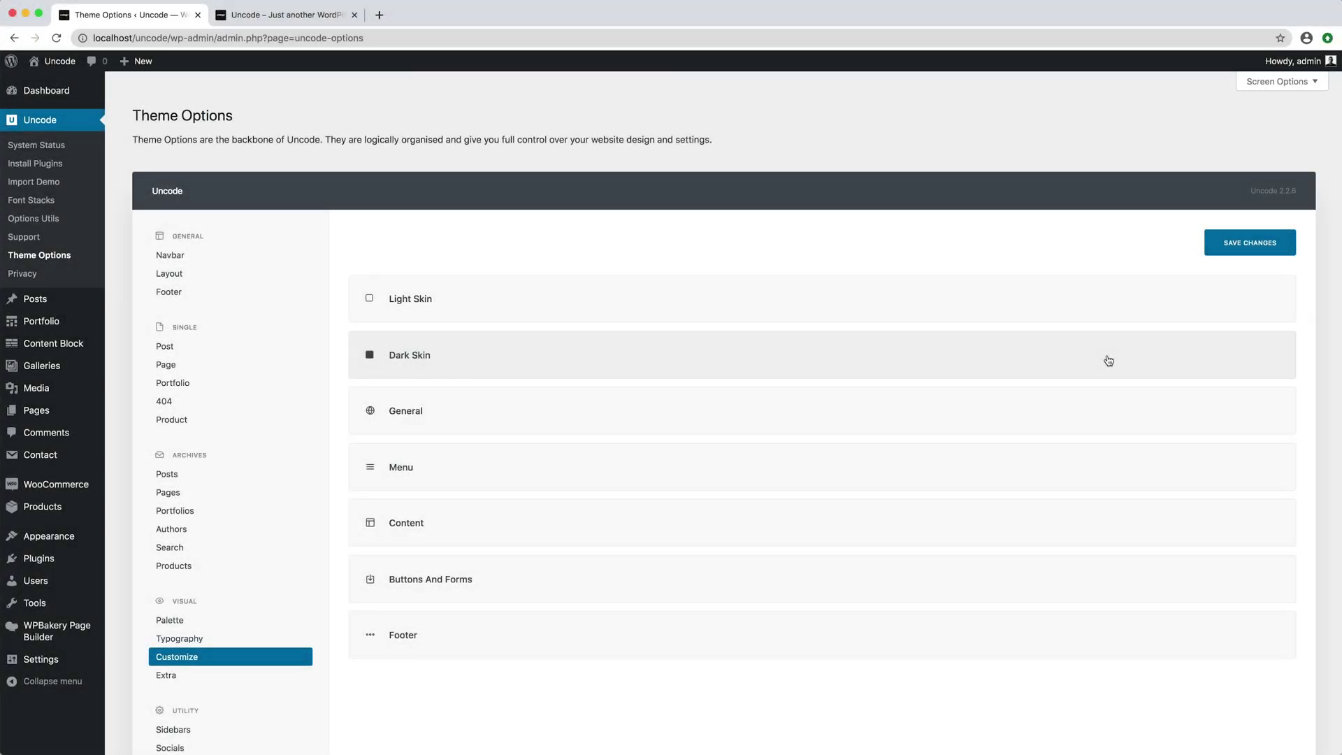
Step: Examine the Dark Skin and Light Skin settings and the Primary Menu Skin choices in the Customize theme options
{"action": "left_click", "coordinate": [1108, 360]}
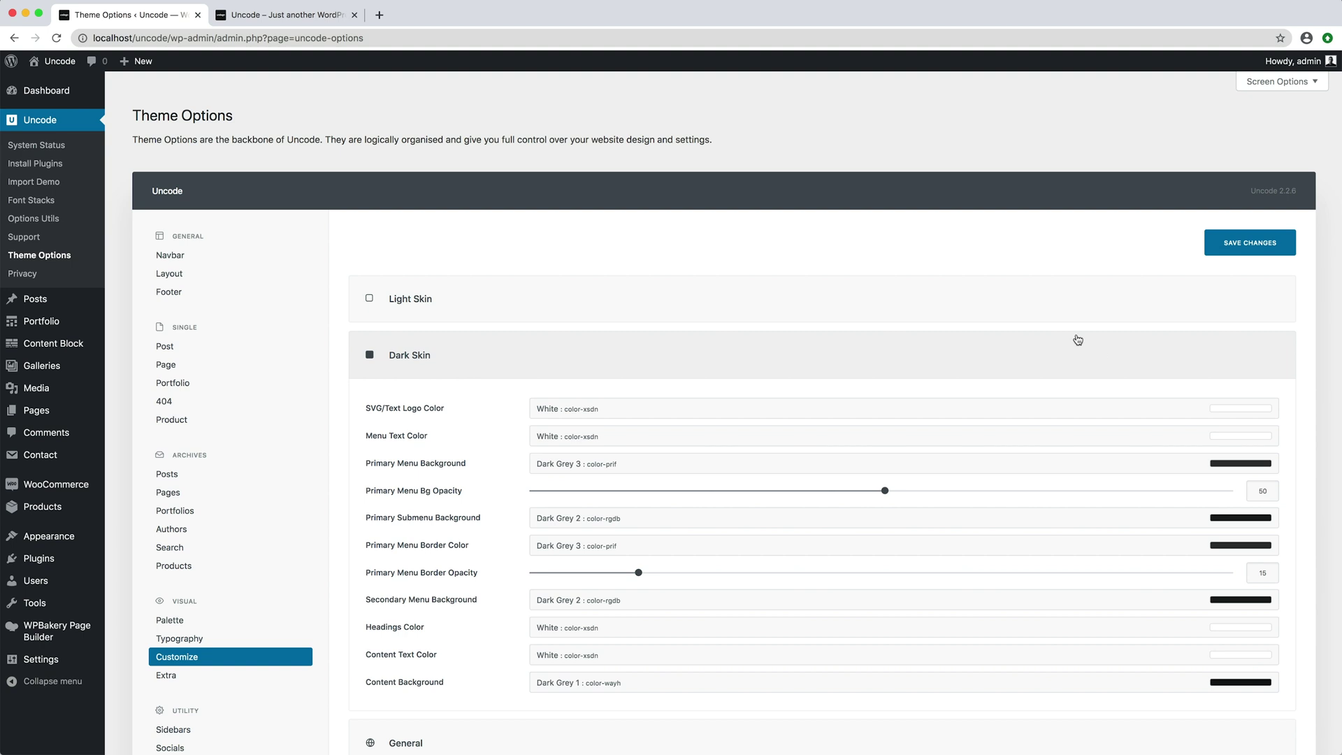
{"action": "left_click", "coordinate": [1042, 309]}
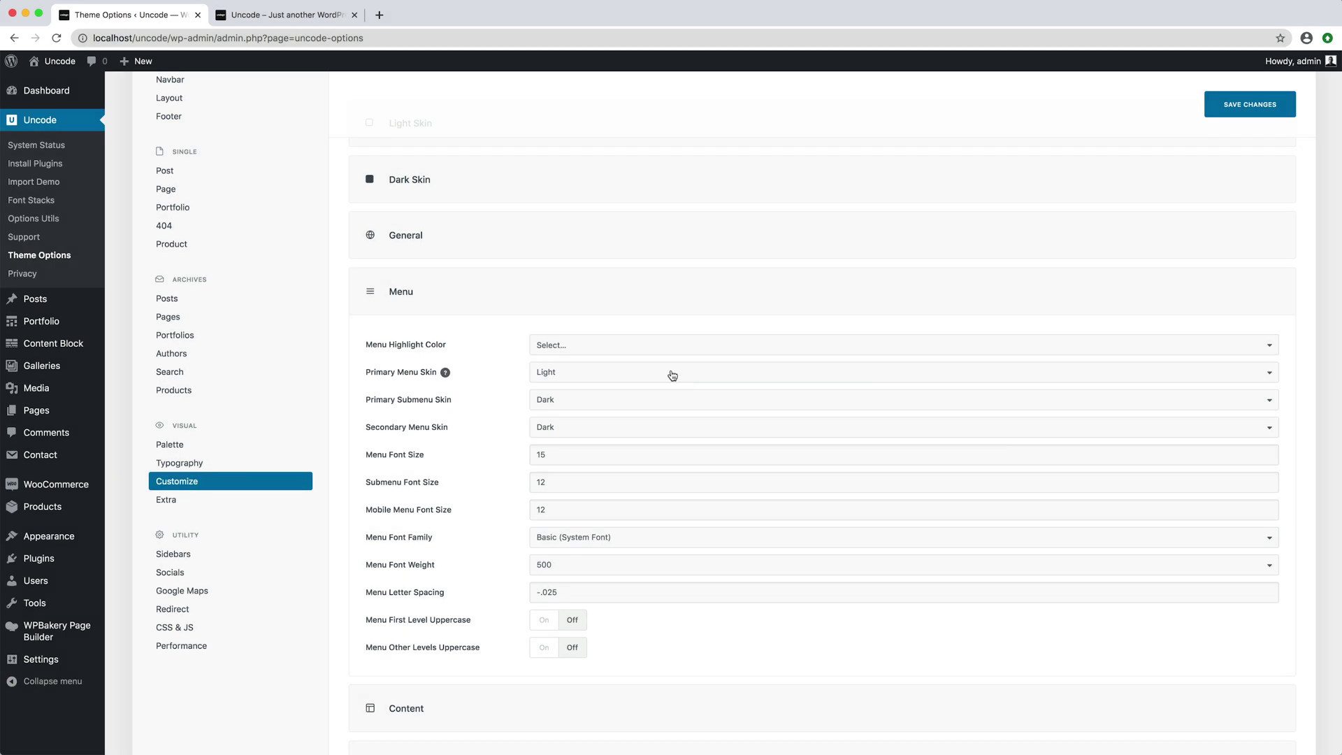
{"action": "left_click", "coordinate": [673, 375]}
{"action": "left_click", "coordinate": [672, 386]}
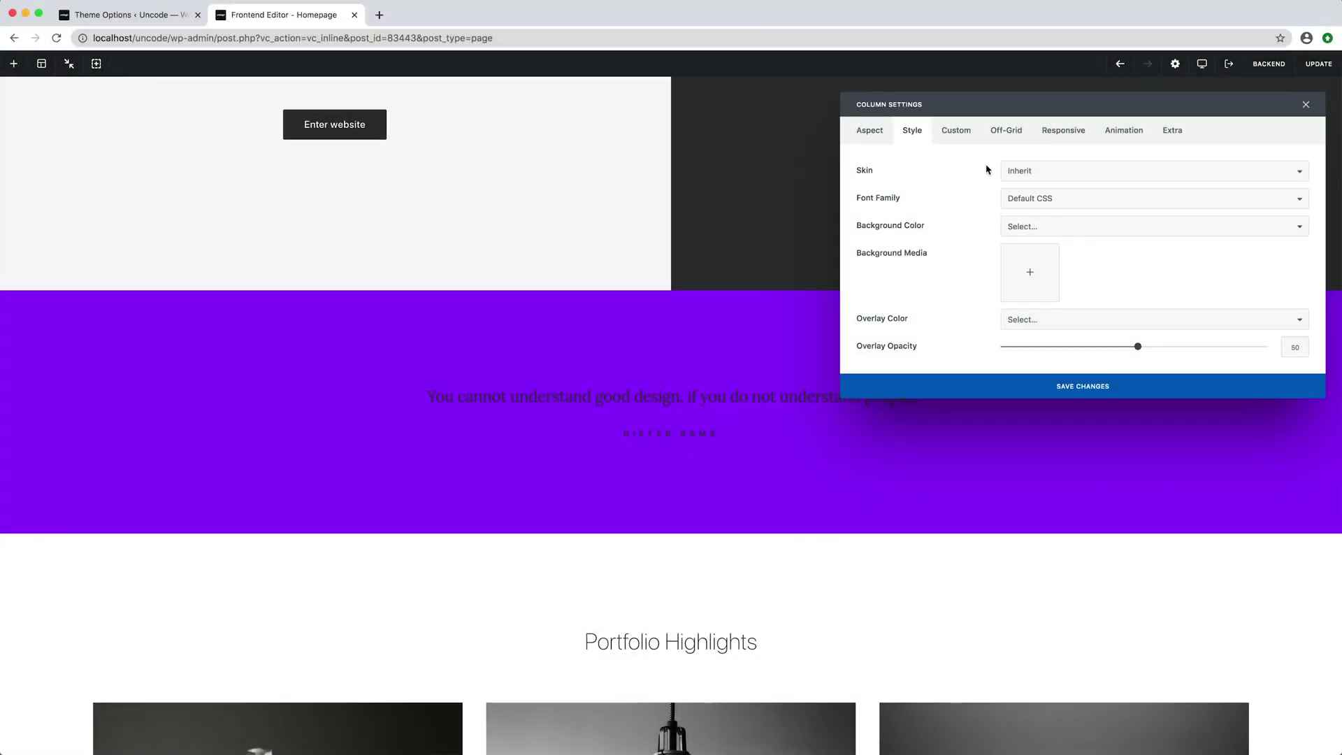
Step: Look through the Skin choices in the column's style settings in the frontend editor
{"action": "left_click", "coordinate": [1025, 171]}
{"action": "left_click", "coordinate": [1026, 195]}
{"action": "key", "text": "Escape"}
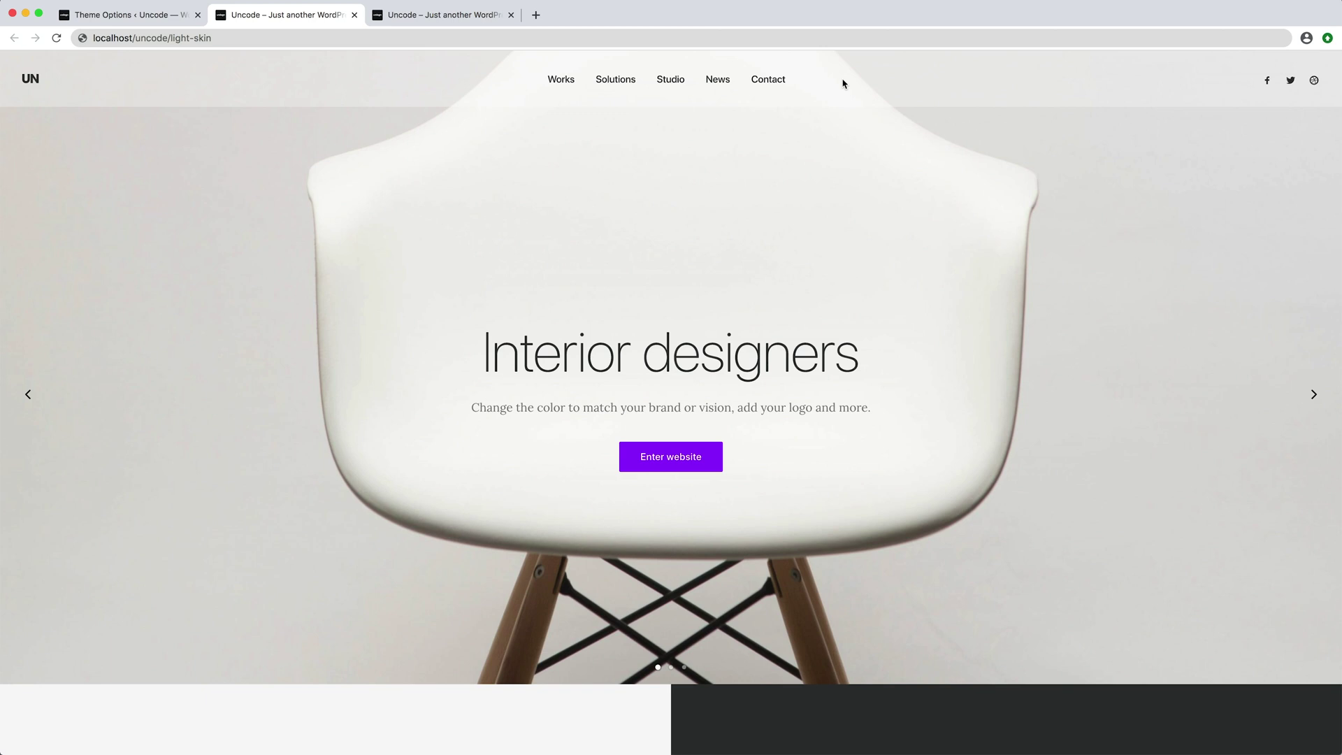
Step: Compare the menu and header of the light-skin page with those of the dark-skin page
{"action": "key", "text": "ctrl+Tab"}
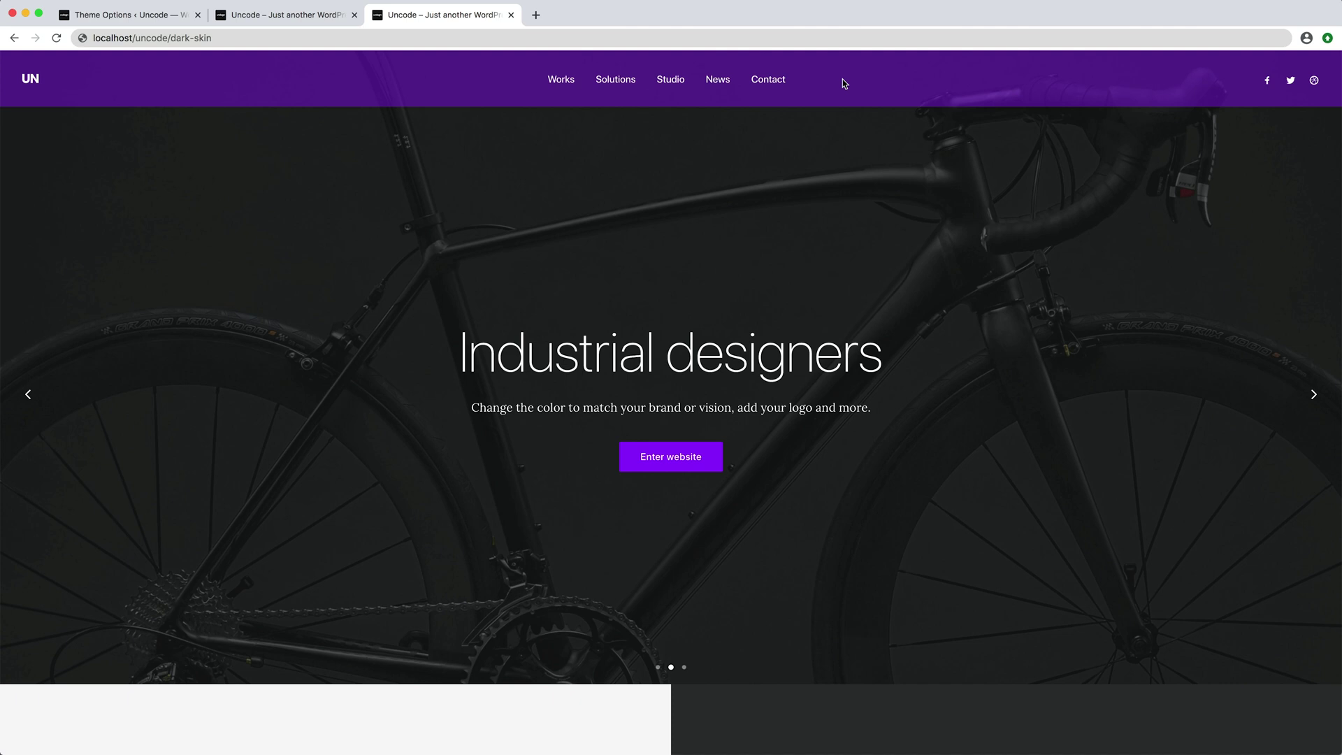
{"action": "key", "text": "ctrl+shift+Tab"}
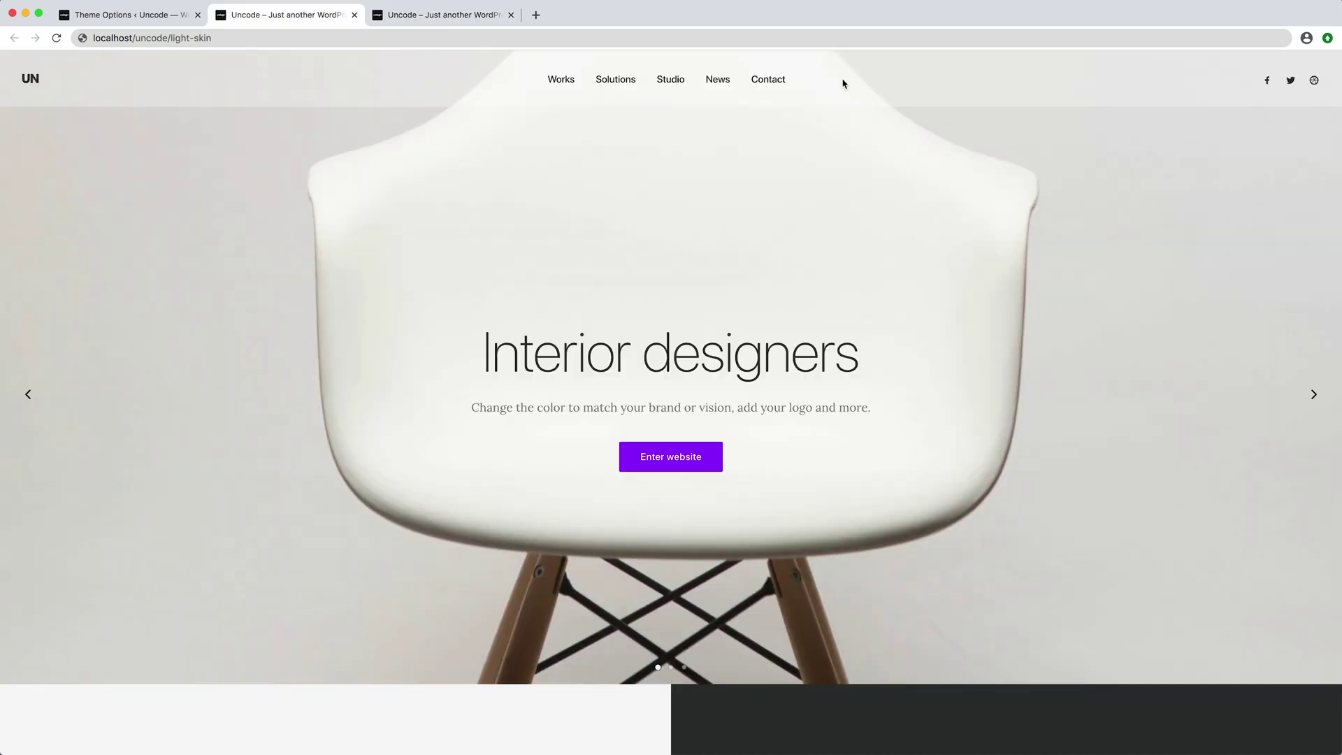
{"action": "key", "text": "ctrl+Tab"}
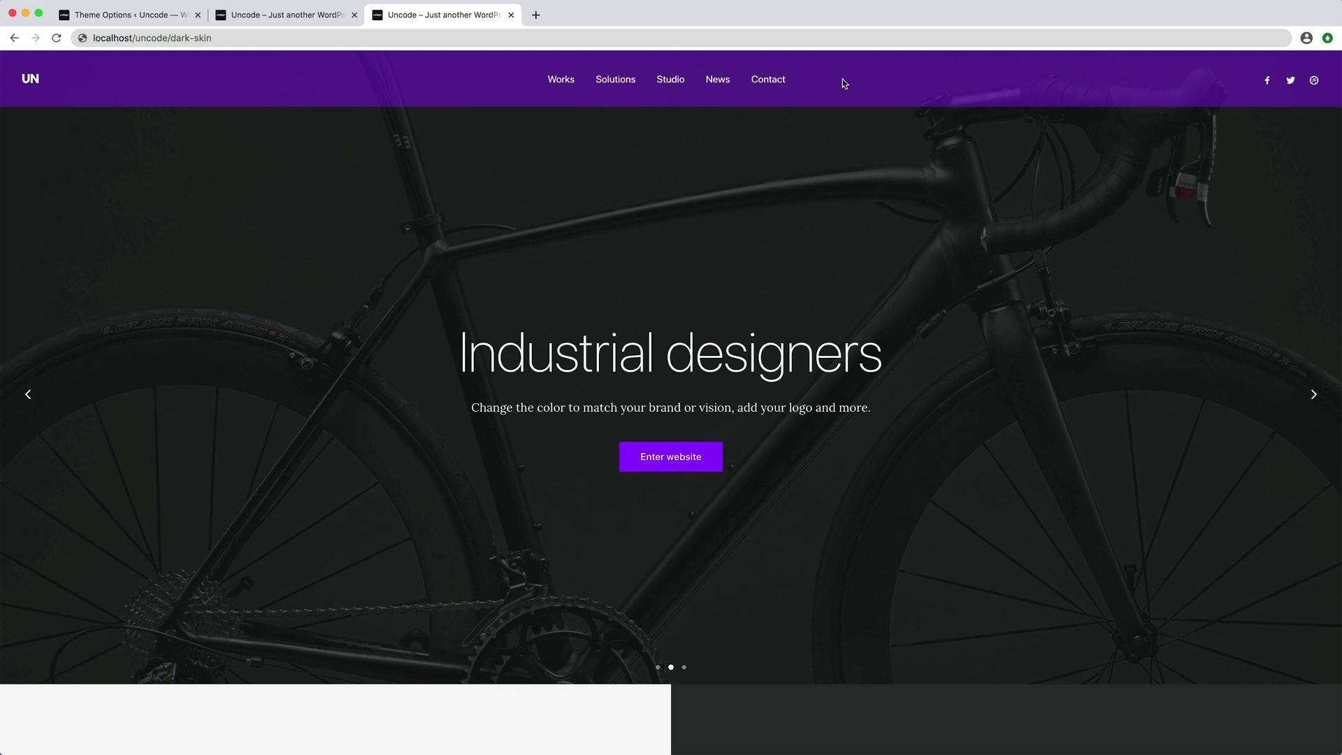
{"action": "key", "text": "ctrl+shift+Tab"}
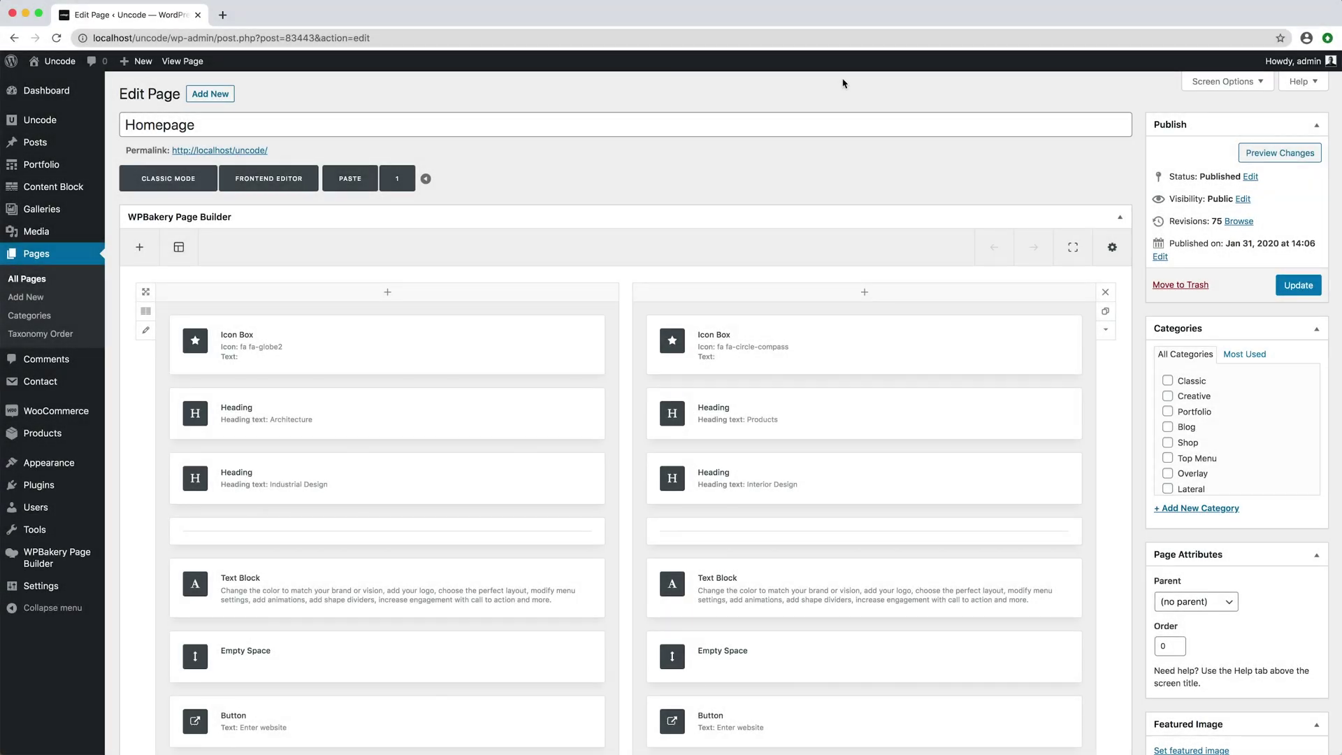
Step: Set the Homepage's header type to Basic in the page options
{"action": "scroll", "coordinate": [843, 83], "scroll_direction": "down", "scroll_amount": 20}
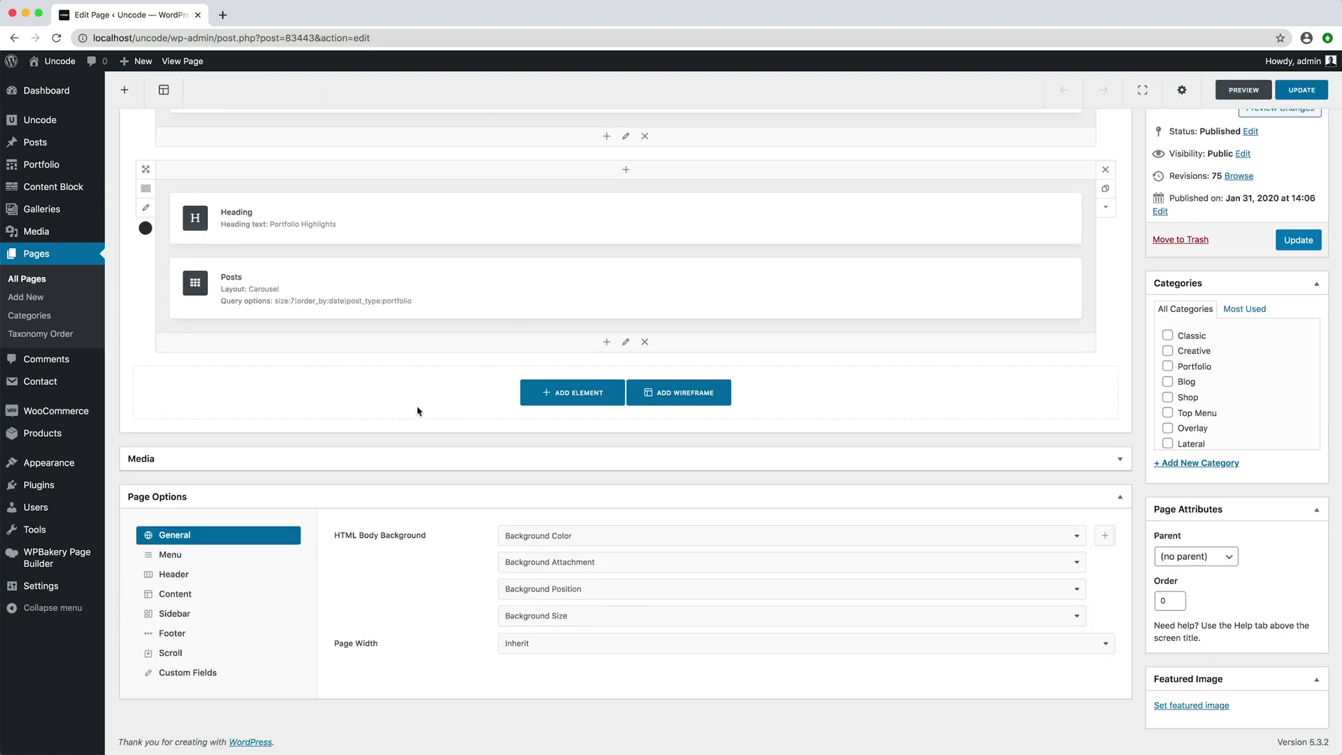
{"action": "left_click", "coordinate": [243, 574]}
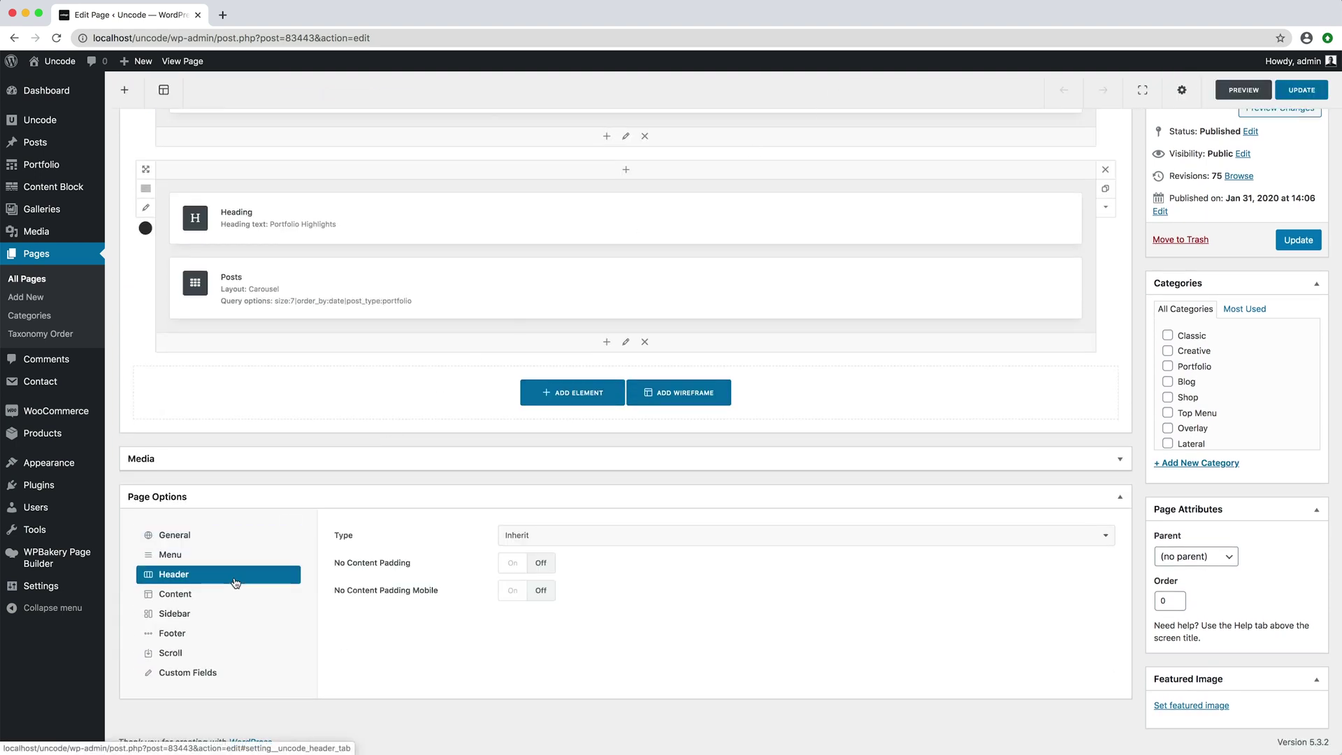
{"action": "left_click", "coordinate": [544, 534]}
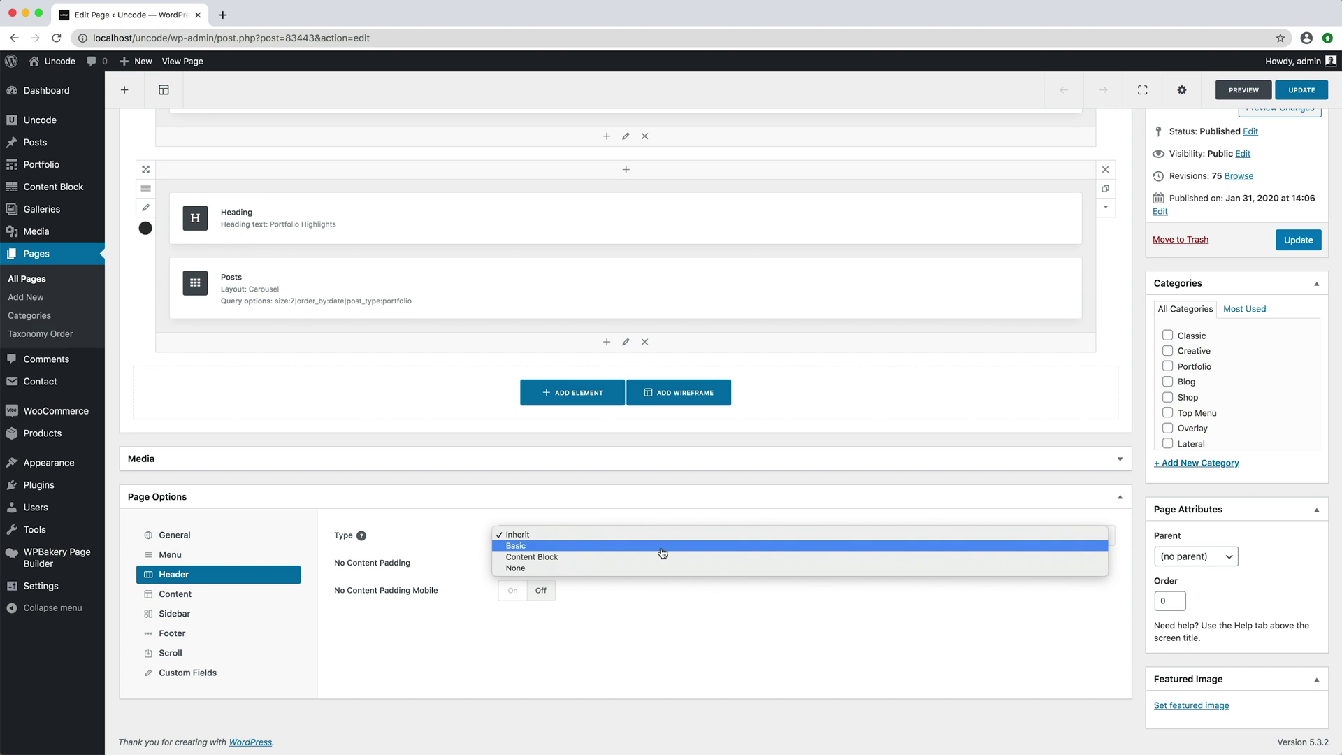
{"action": "left_click", "coordinate": [663, 552]}
Step: Set the skin of the Basic header with the white chair background to Light
{"action": "scroll", "coordinate": [663, 553], "scroll_direction": "down", "scroll_amount": 15}
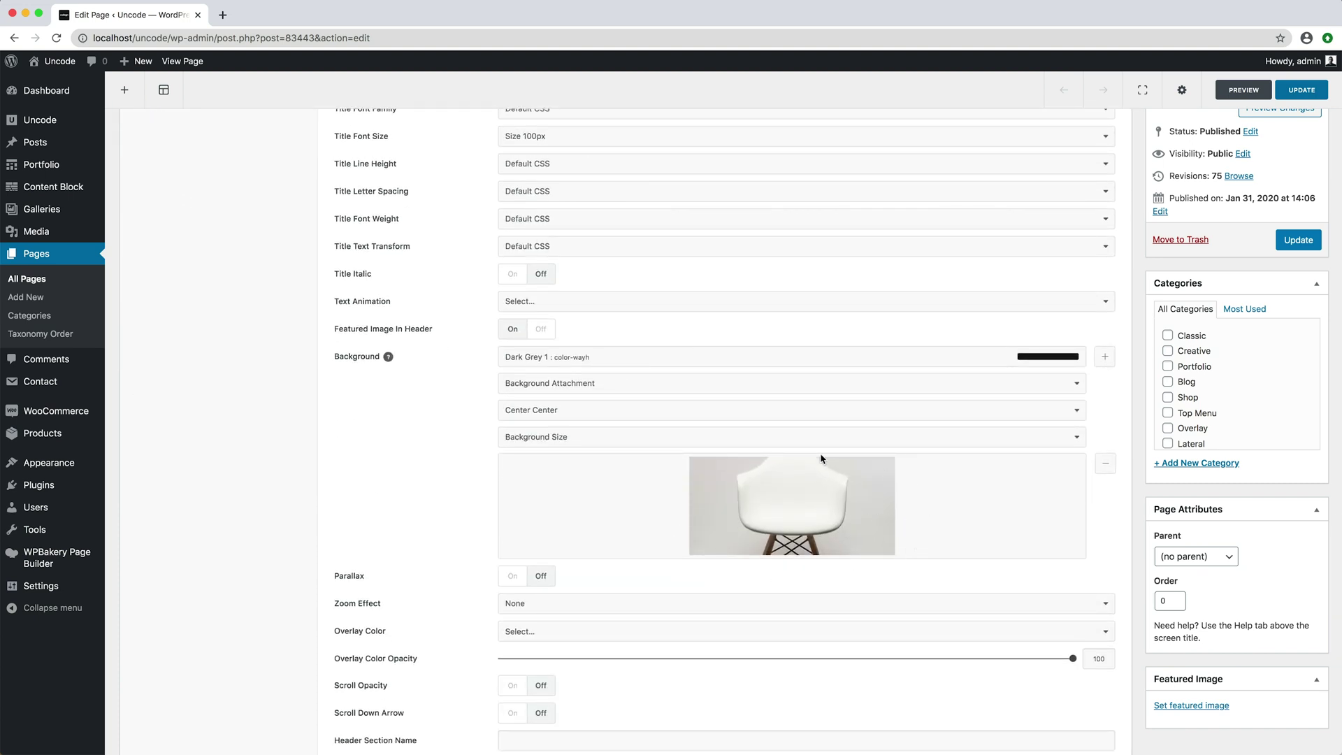
{"action": "scroll", "coordinate": [820, 455], "scroll_direction": "up", "scroll_amount": 8}
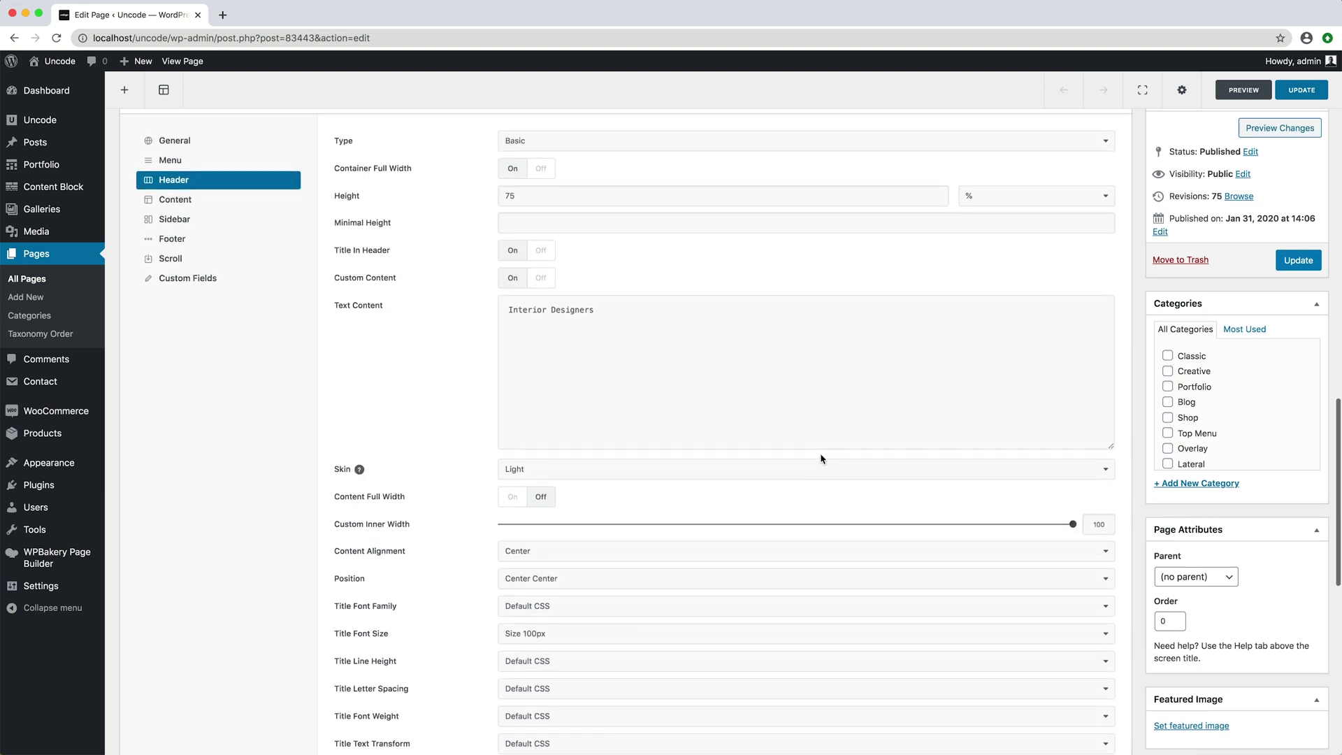
{"action": "left_click", "coordinate": [821, 467]}
{"action": "left_click", "coordinate": [821, 471]}
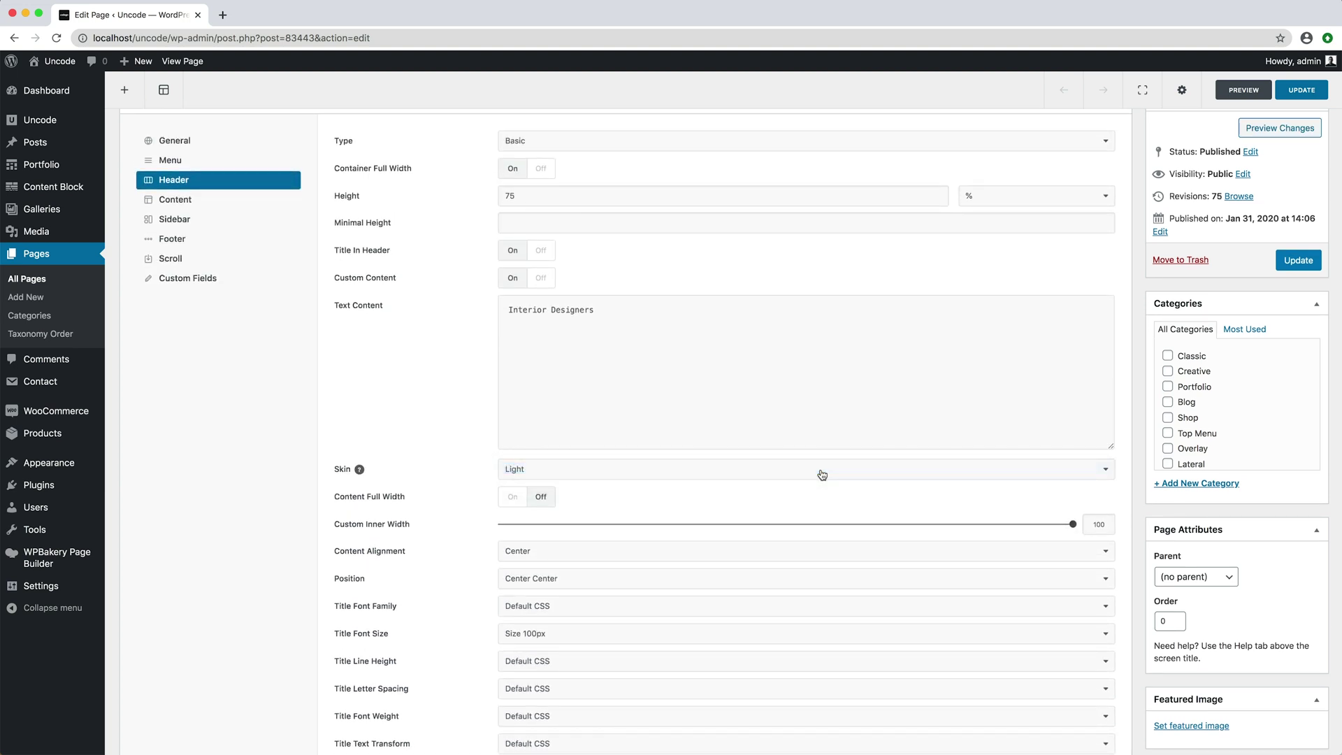
Step: Update the Homepage and open its permalink in a new tab to check the header
{"action": "left_click", "coordinate": [1282, 272]}
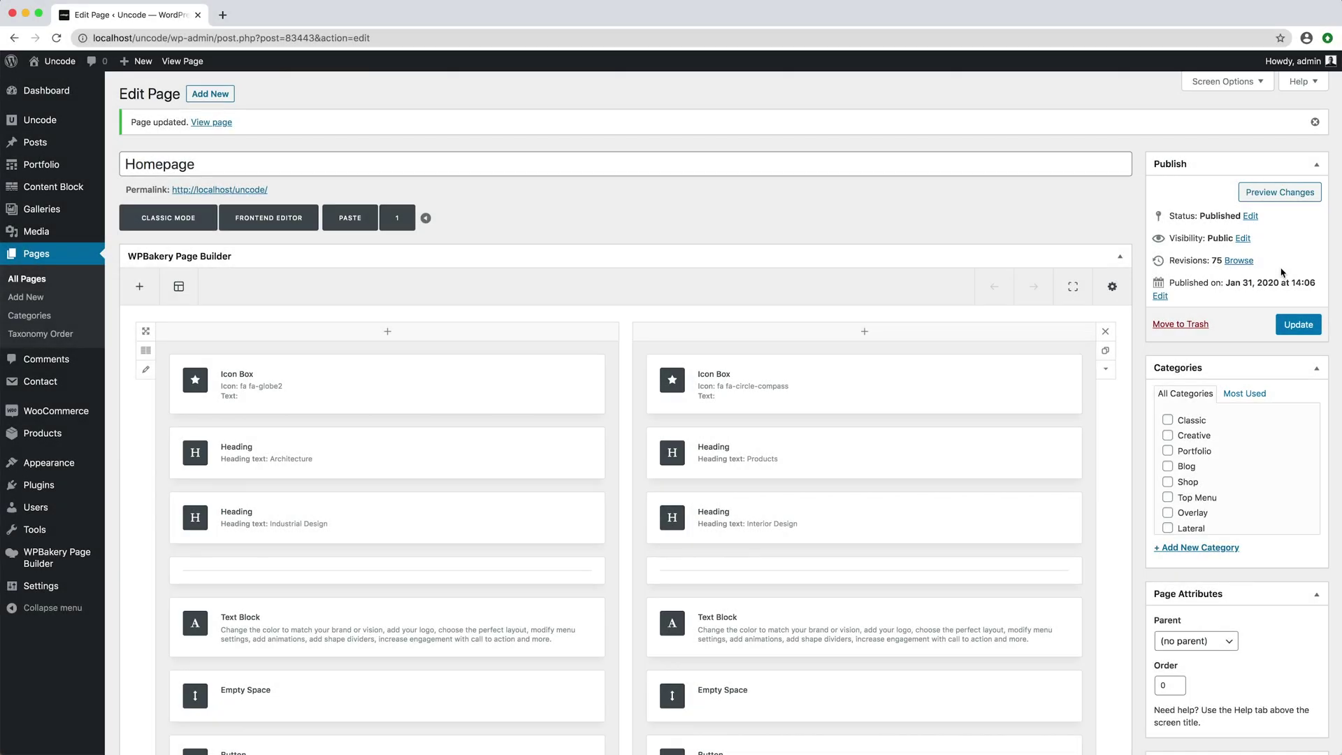
{"action": "left_click_drag", "start_coordinate": [268, 190], "coordinate": [172, 190]}
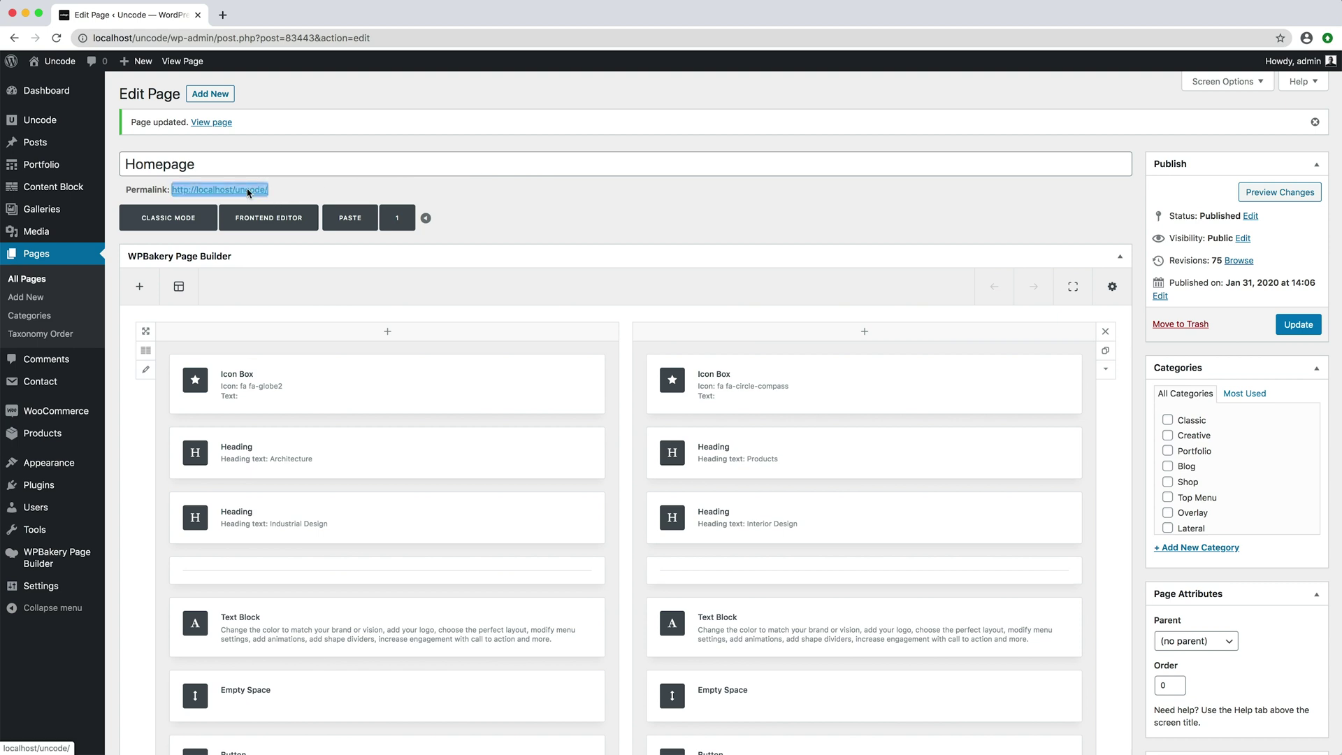
{"action": "right_click", "coordinate": [248, 192]}
{"action": "left_click", "coordinate": [283, 195]}
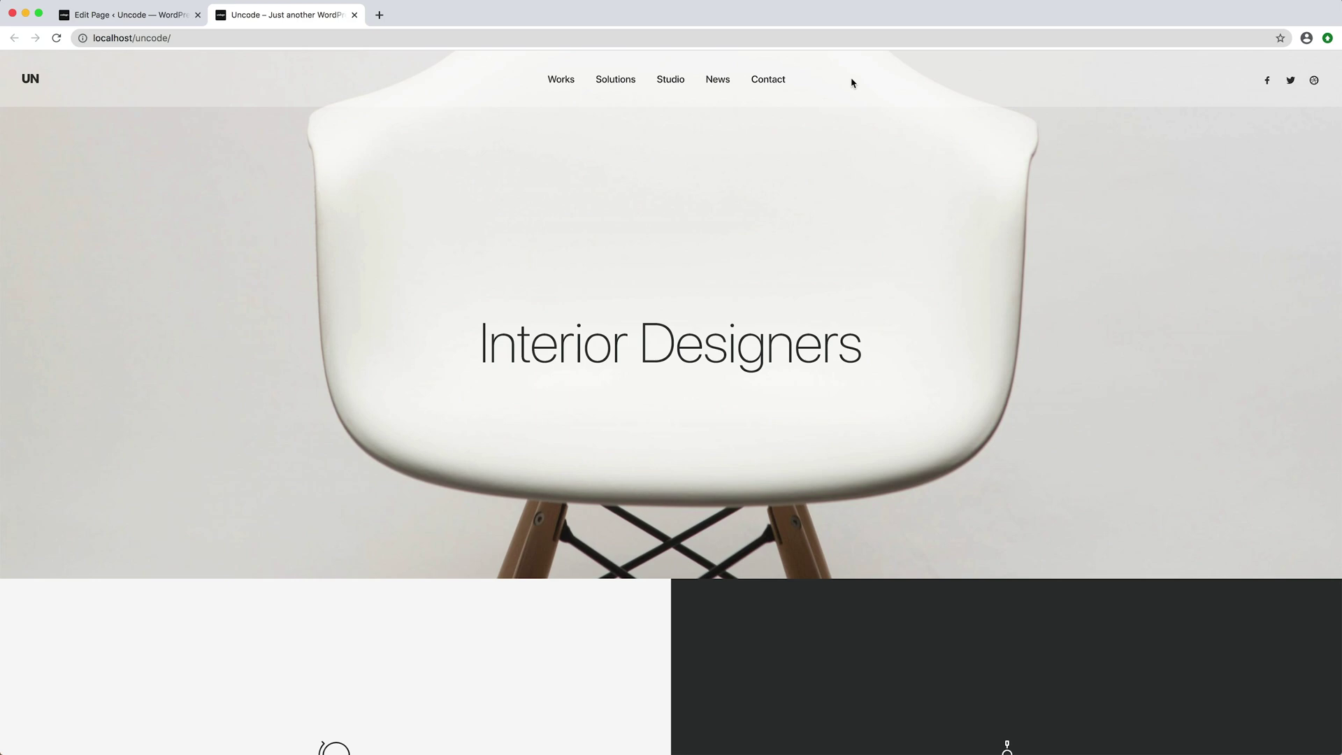
{"action": "key", "text": "ctrl+shift+Tab"}
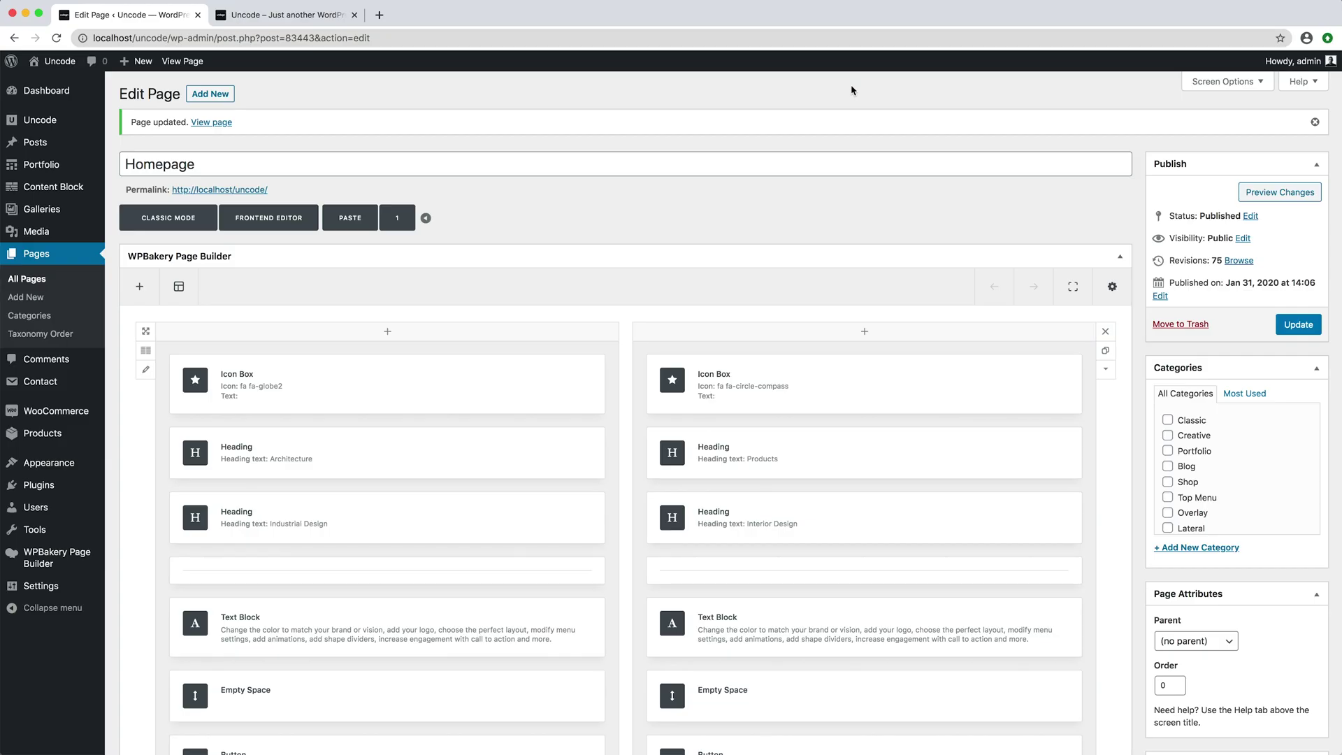
Step: Replace the Homepage header's background image with video-10-header-bike-2 from the media library
{"action": "scroll", "coordinate": [851, 83], "scroll_direction": "down", "scroll_amount": 15}
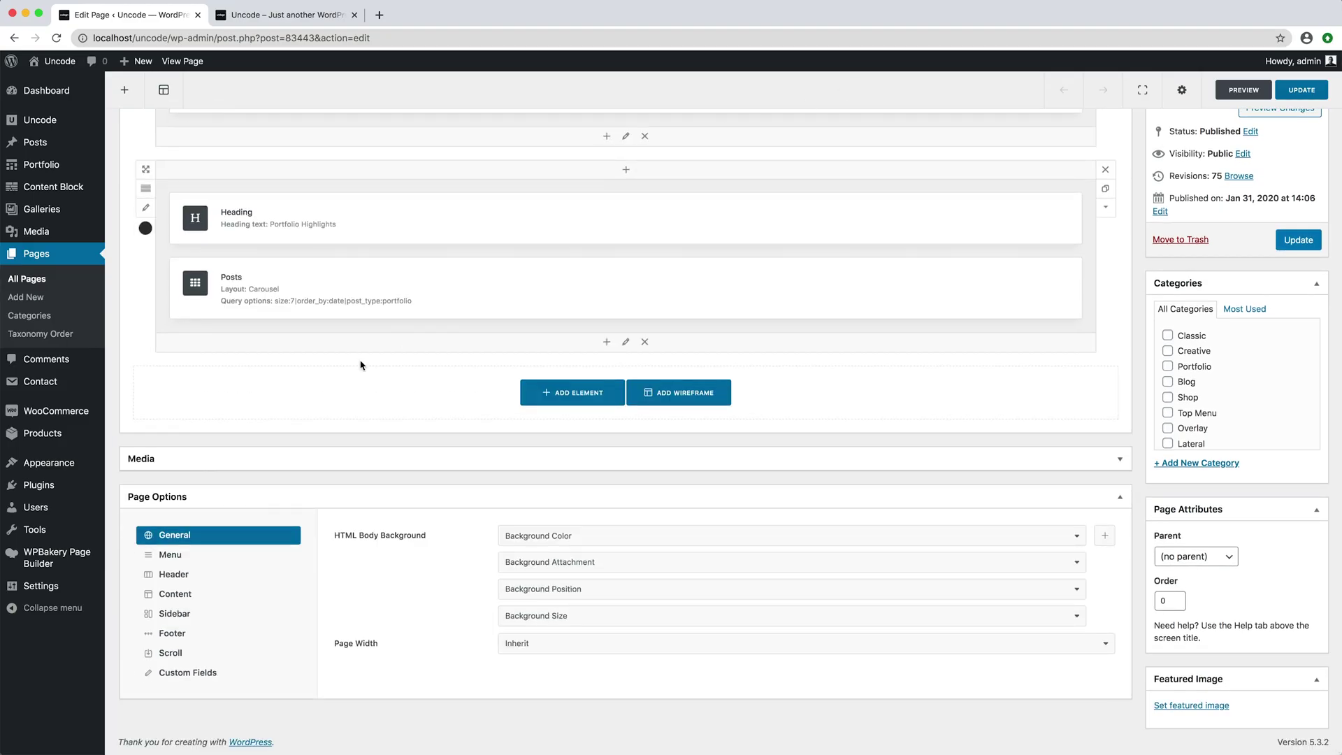
{"action": "left_click", "coordinate": [217, 575]}
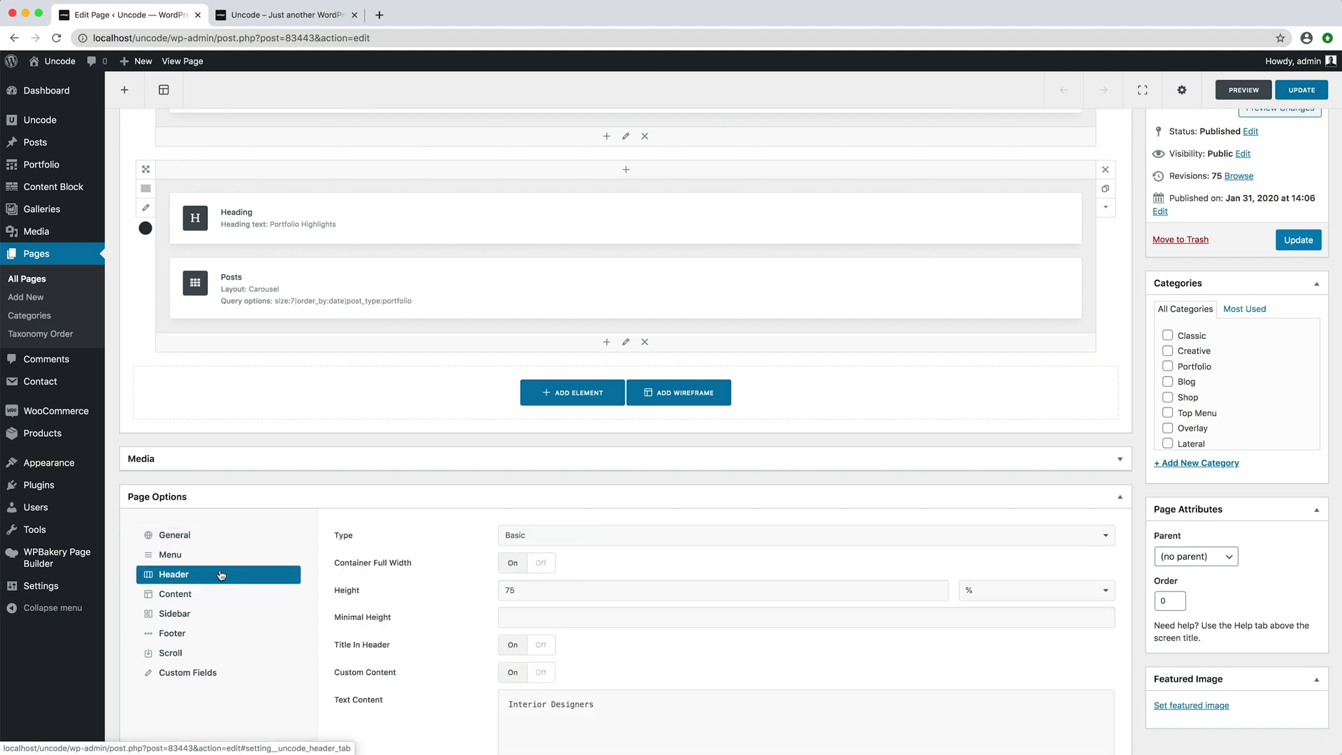
{"action": "scroll", "coordinate": [819, 528], "scroll_direction": "down", "scroll_amount": 3}
{"action": "scroll", "coordinate": [819, 528], "scroll_direction": "down", "scroll_amount": 10}
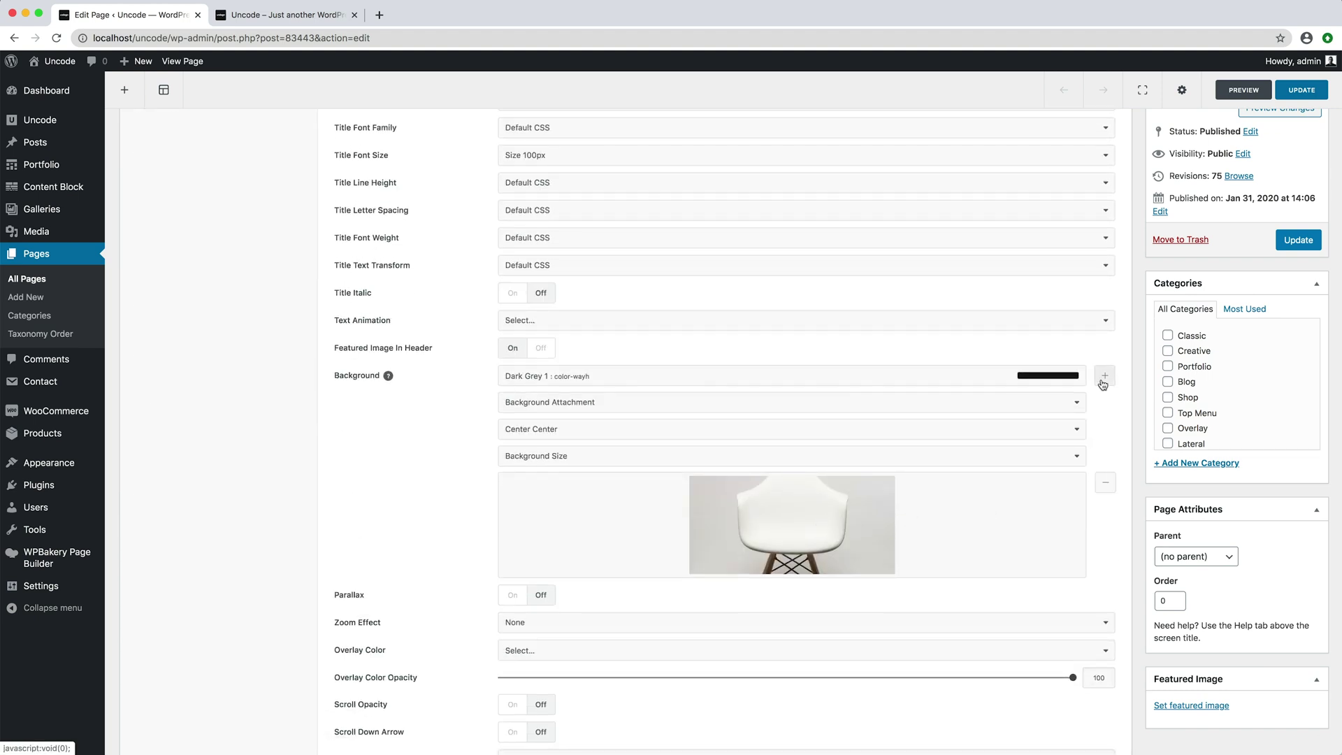
{"action": "left_click", "coordinate": [1102, 383]}
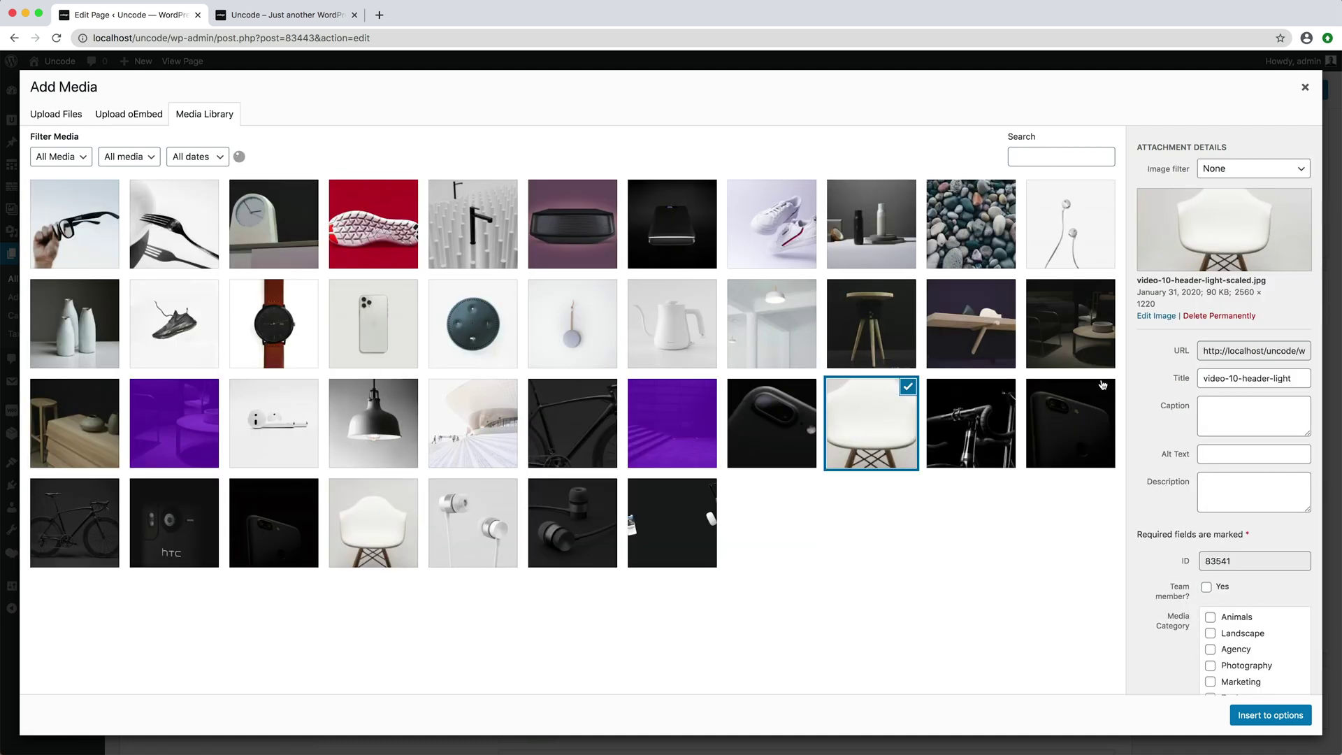
{"action": "left_click", "coordinate": [579, 421]}
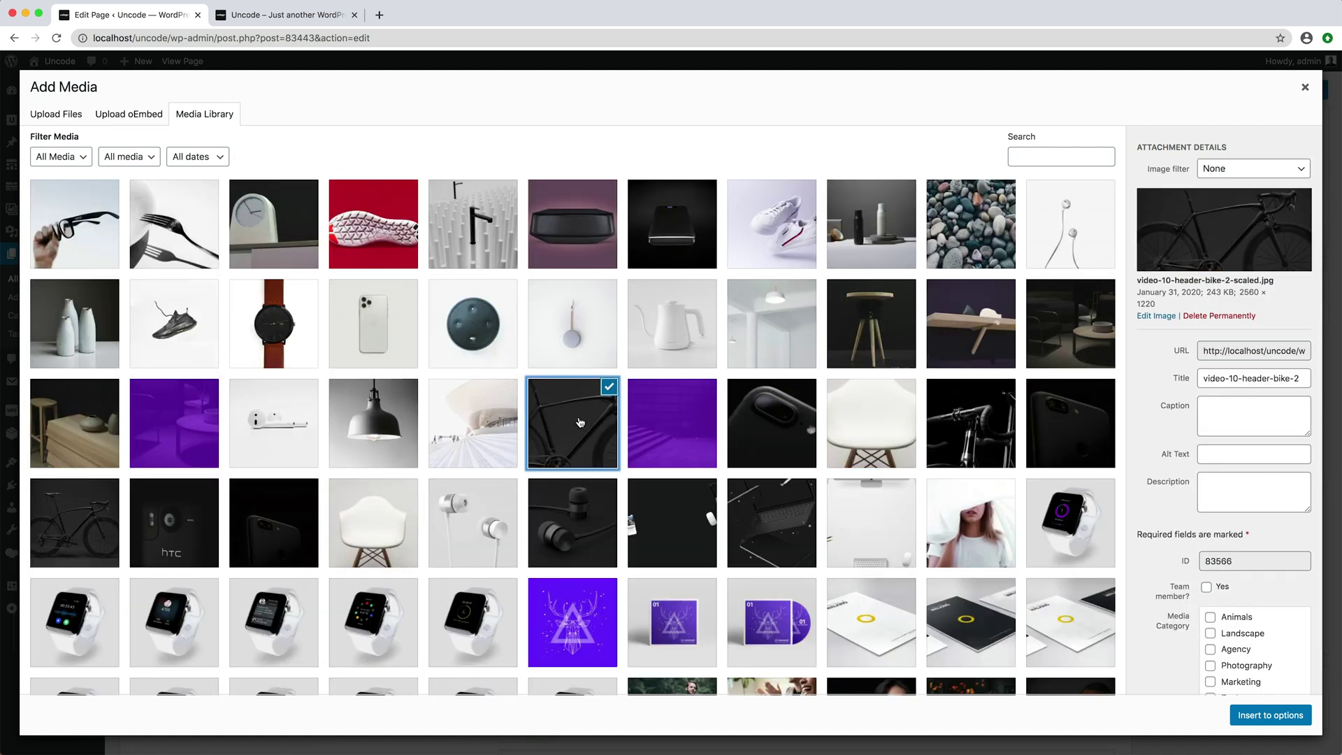
{"action": "left_click", "coordinate": [1234, 715]}
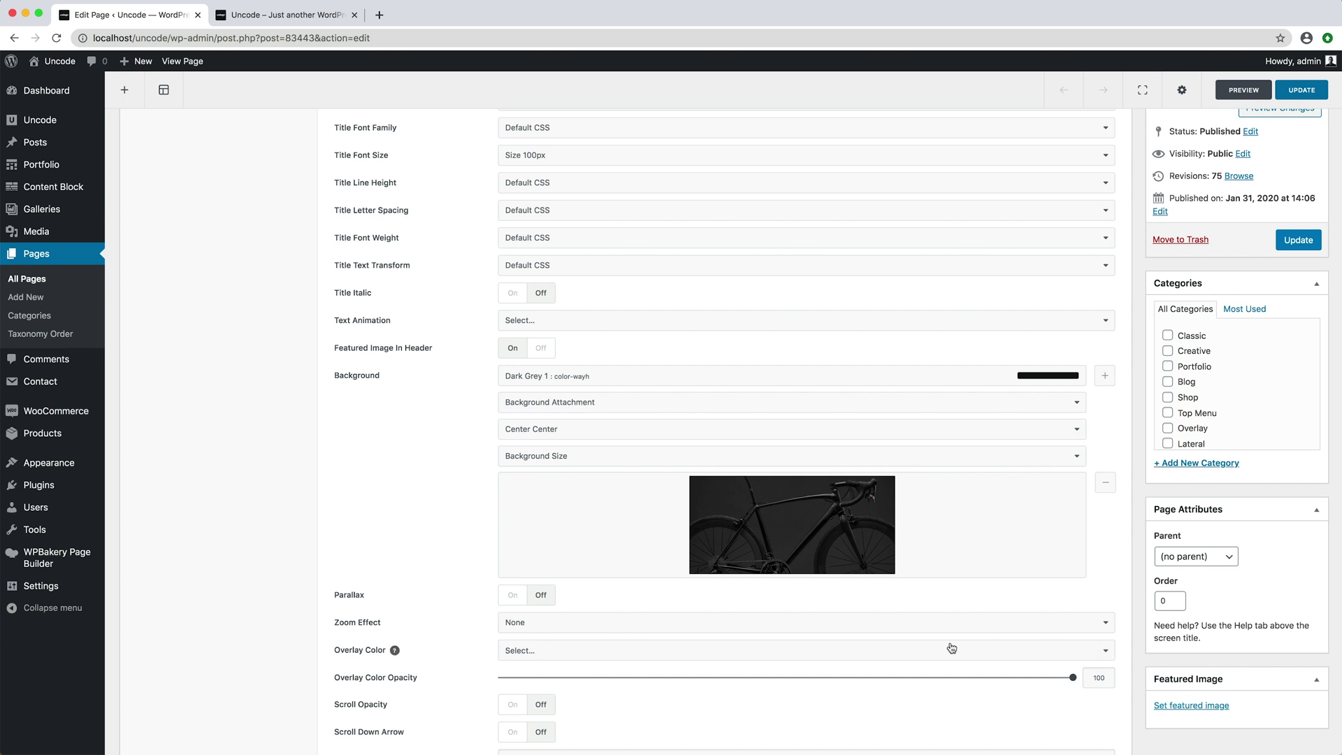
Step: Set the header's overlay color to Dark Grey 2 and lower the overlay opacity to about half
{"action": "scroll", "coordinate": [949, 699], "scroll_direction": "down", "scroll_amount": 2}
{"action": "left_click", "coordinate": [873, 571]}
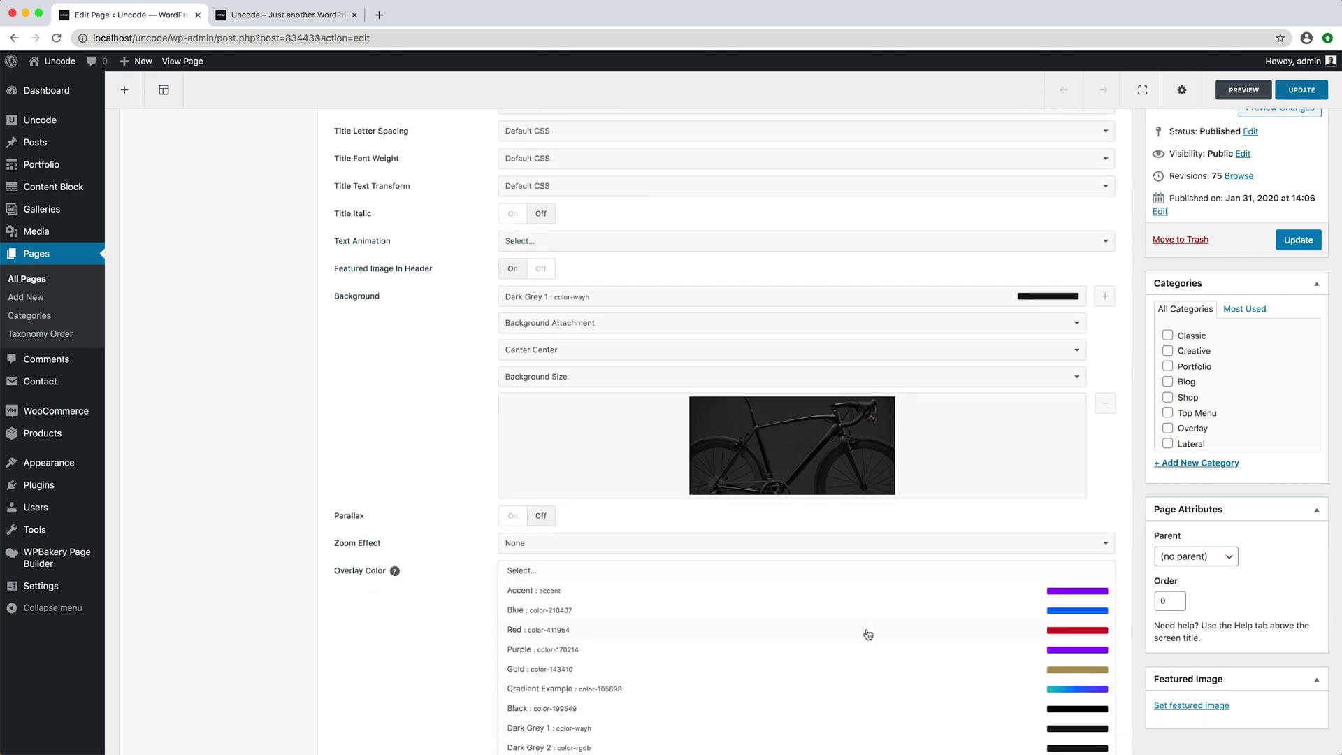
{"action": "scroll", "coordinate": [865, 631], "scroll_direction": "down", "scroll_amount": 2}
{"action": "left_click", "coordinate": [839, 690]}
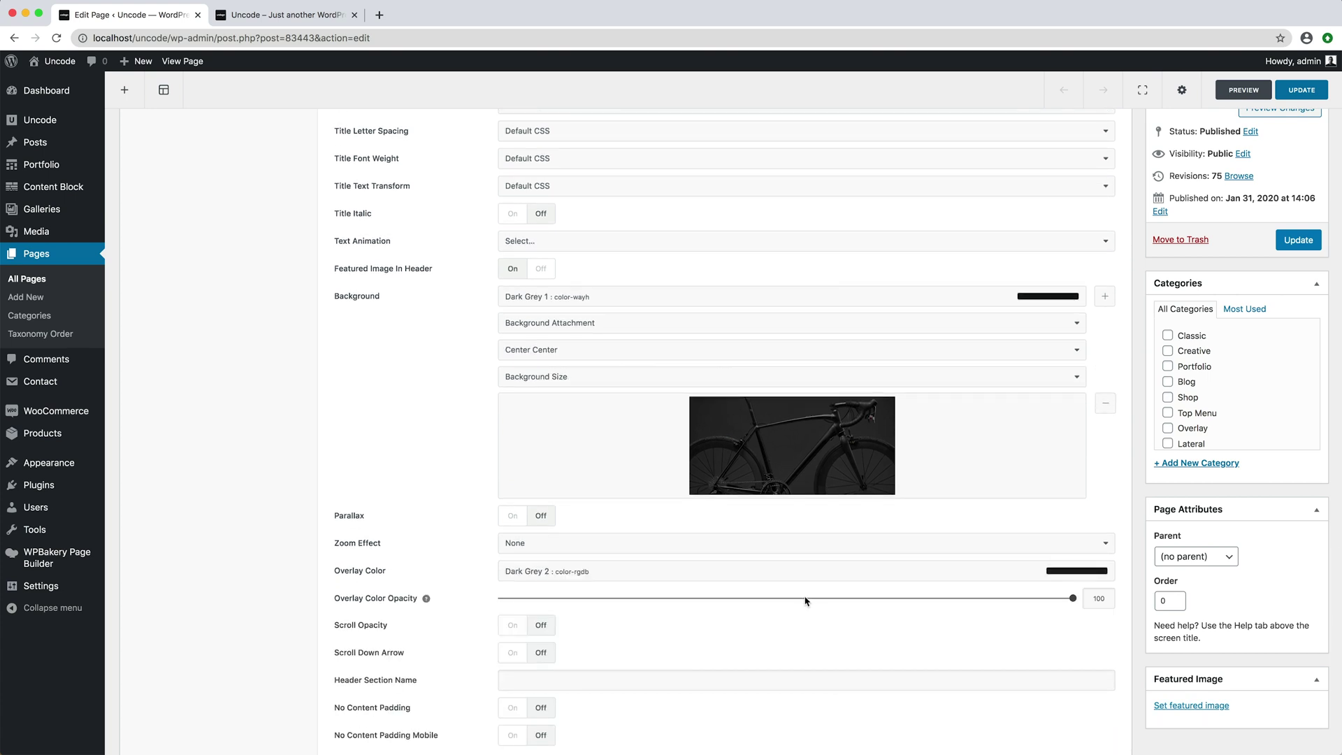
{"action": "left_click_drag", "start_coordinate": [803, 599], "coordinate": [791, 601]}
Step: Set the header skin to Dark
{"action": "scroll", "coordinate": [790, 600], "scroll_direction": "up", "scroll_amount": 10}
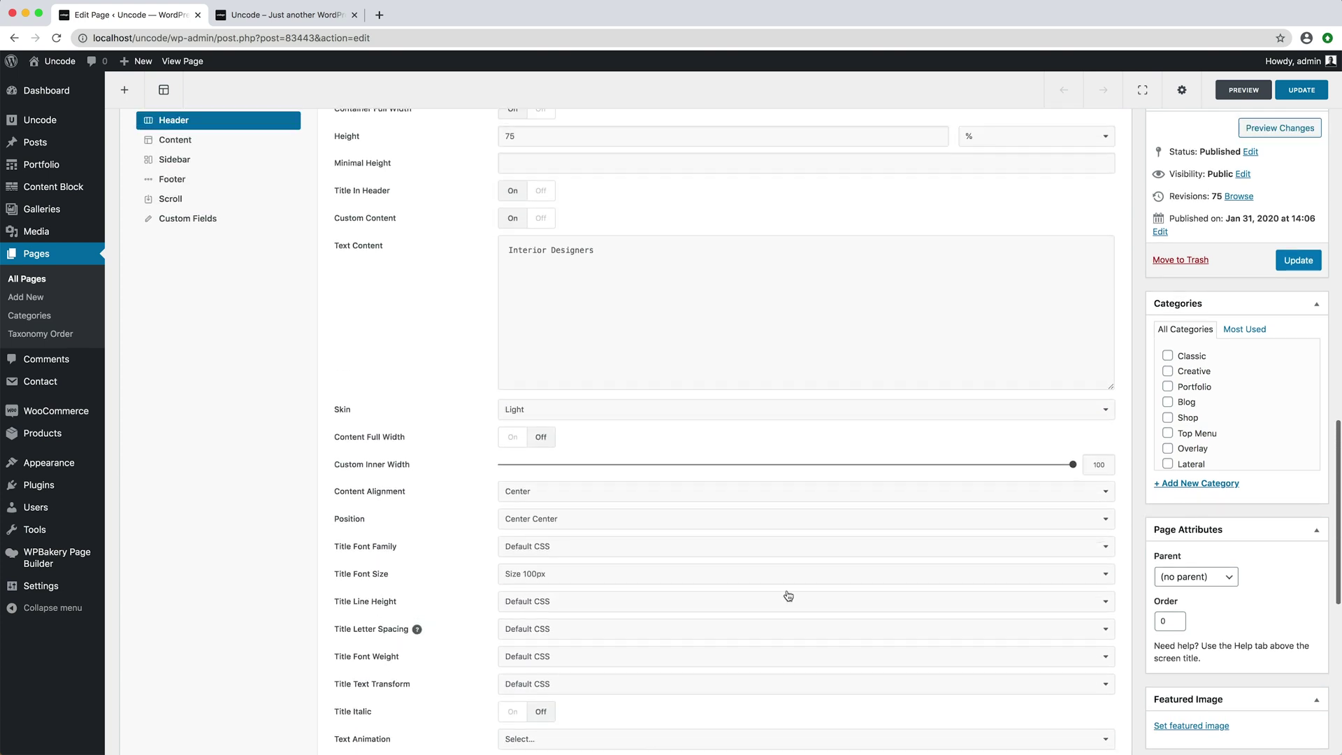
{"action": "left_click", "coordinate": [780, 410]}
{"action": "left_click", "coordinate": [781, 418]}
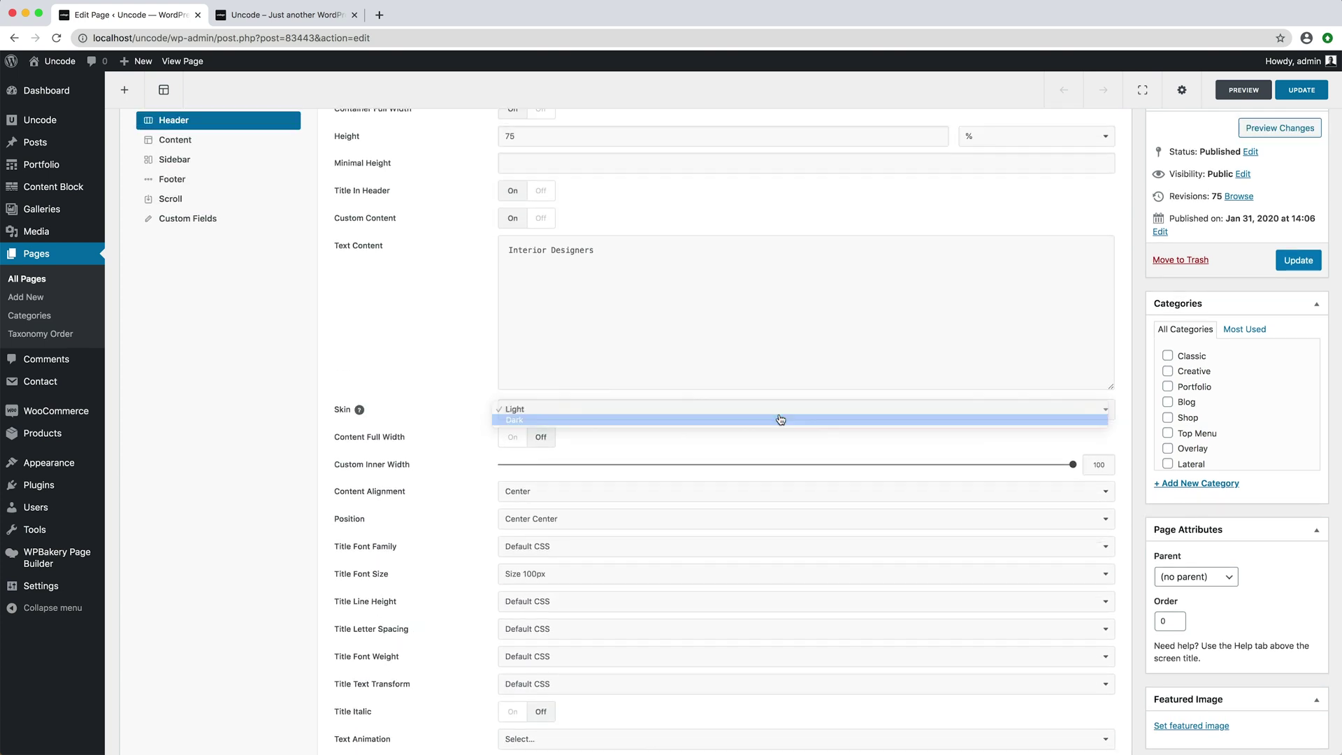
Step: Update the Homepage and reload its front-end view to check the header
{"action": "left_click", "coordinate": [1279, 262]}
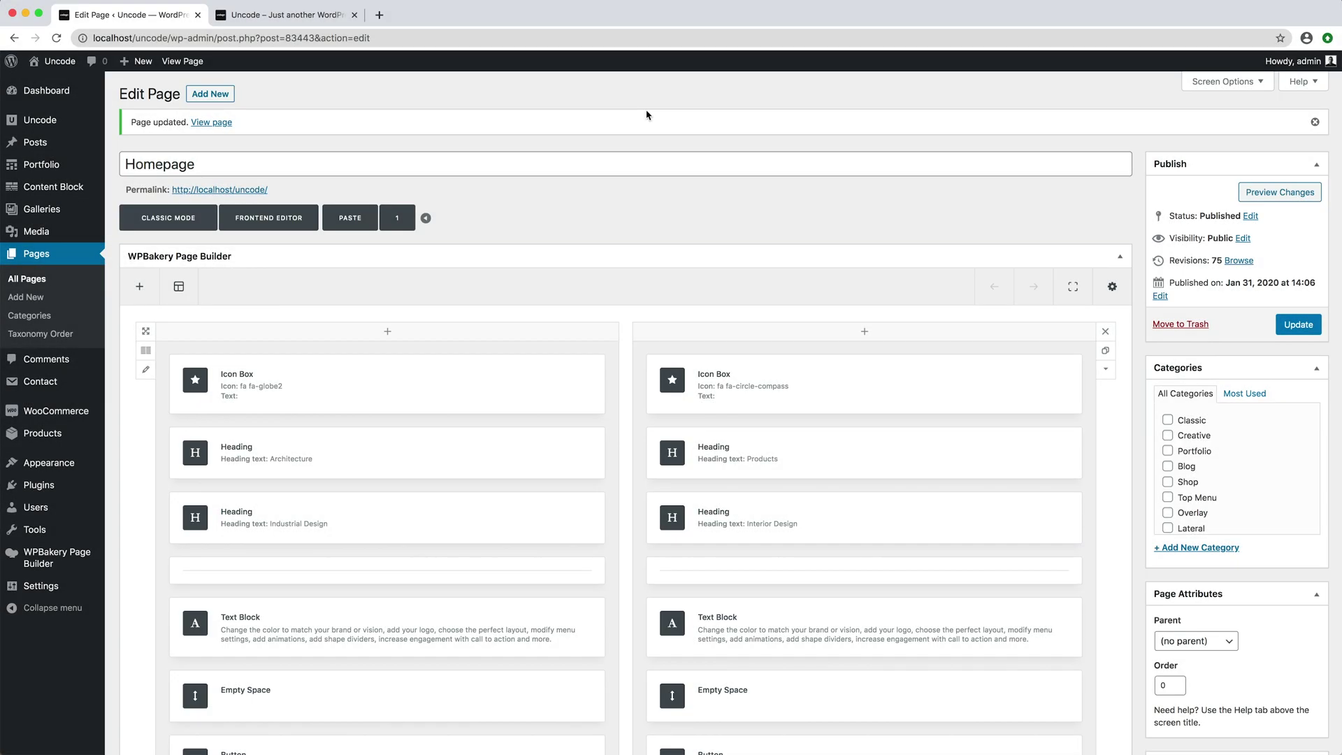
{"action": "left_click", "coordinate": [327, 16]}
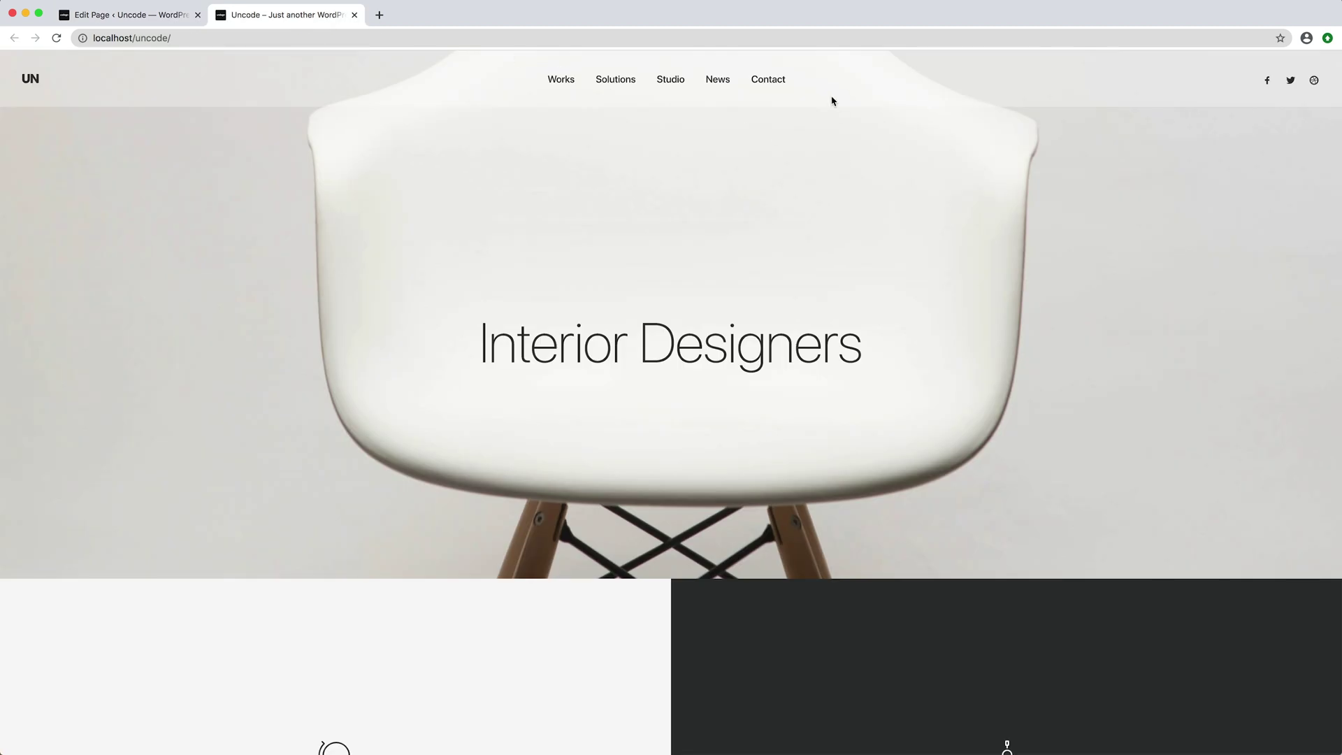
{"action": "key", "text": "super+r"}
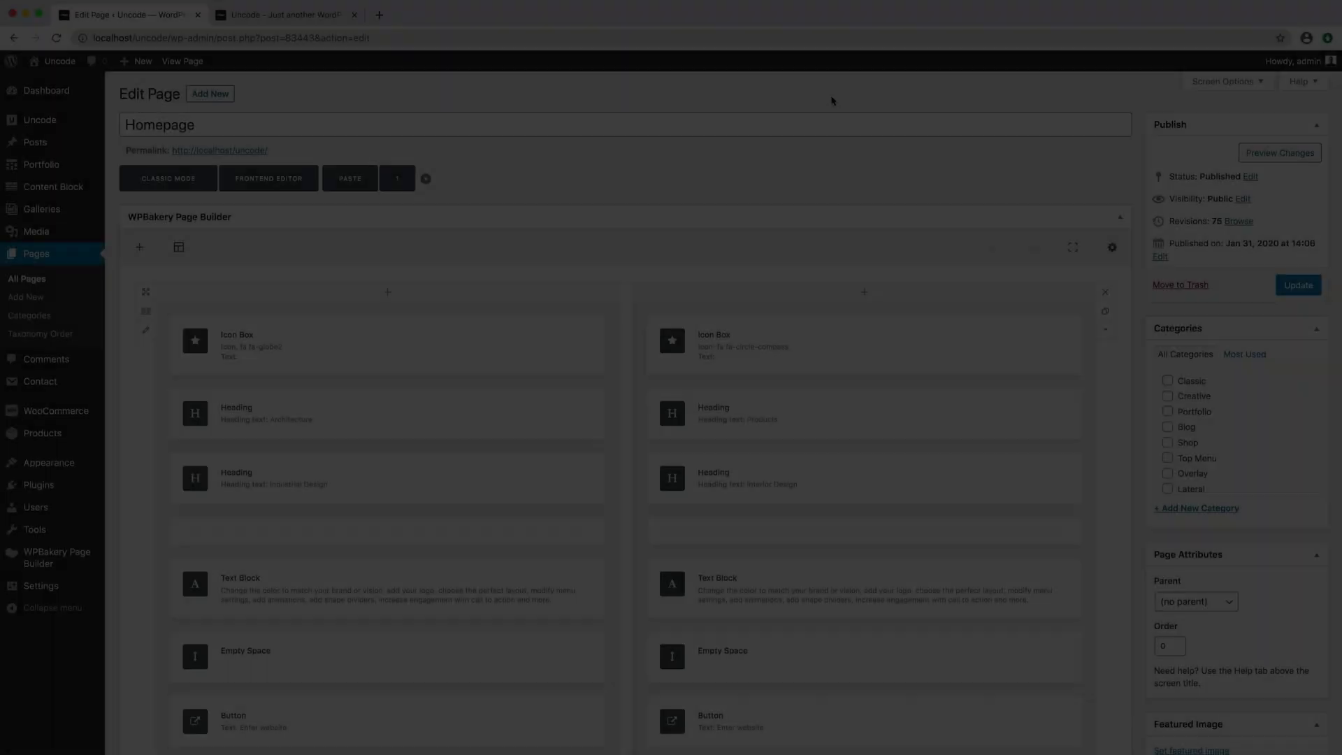
Step: Set the header type to Content Block and open the edit choices for My Content Block Header
{"action": "scroll", "coordinate": [802, 506], "scroll_direction": "down", "scroll_amount": 10}
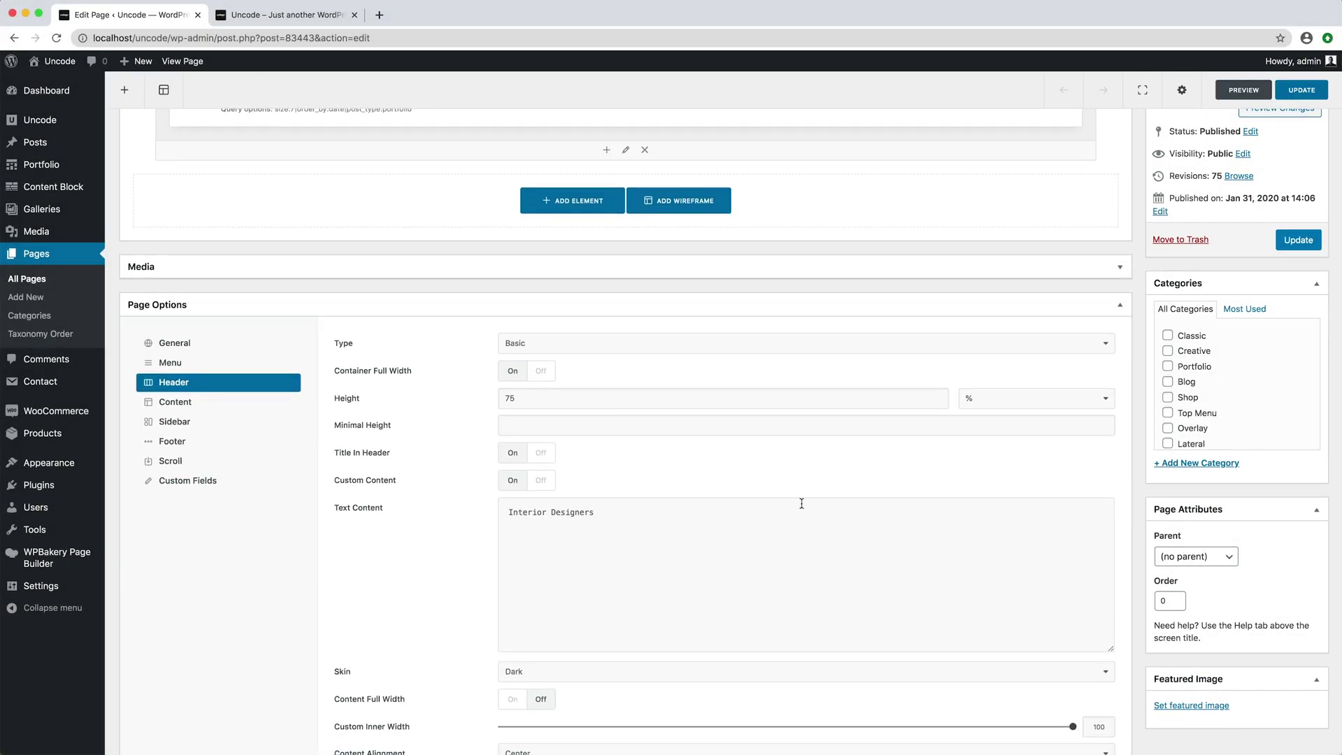
{"action": "left_click", "coordinate": [706, 344]}
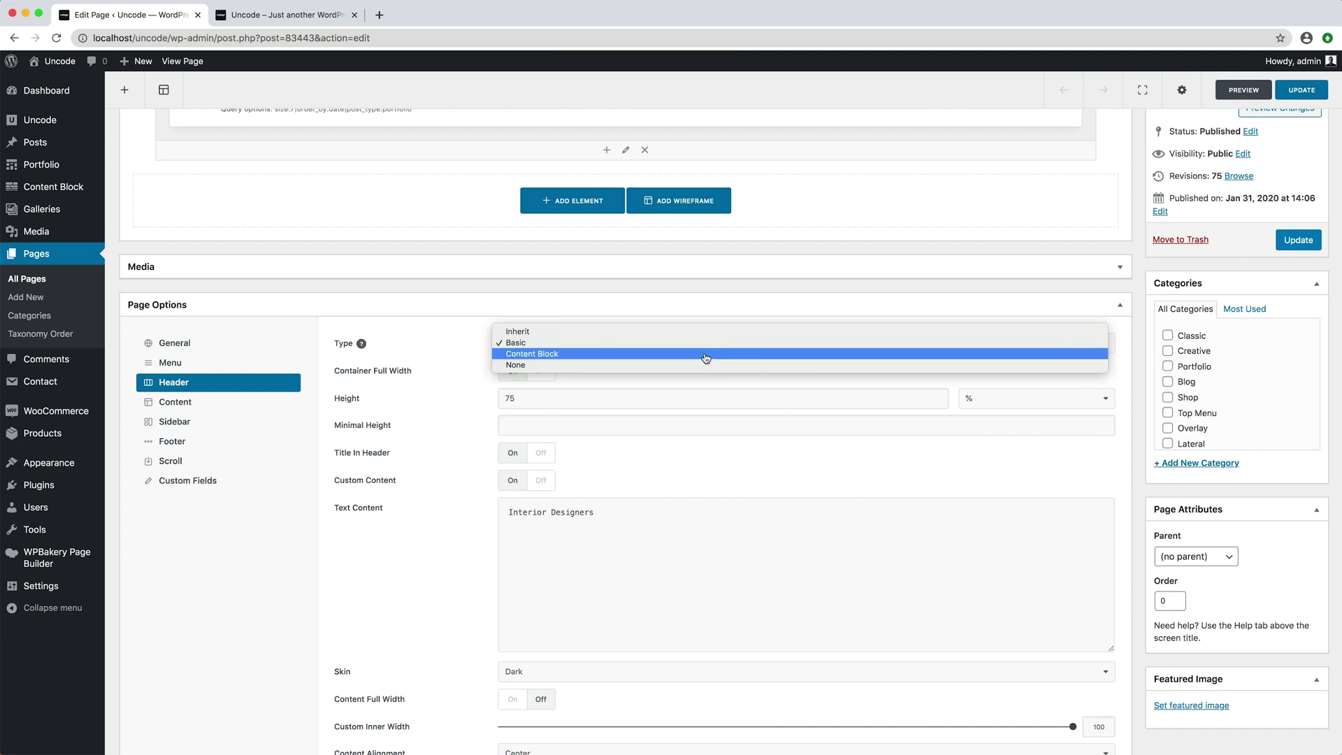
{"action": "left_click", "coordinate": [706, 354]}
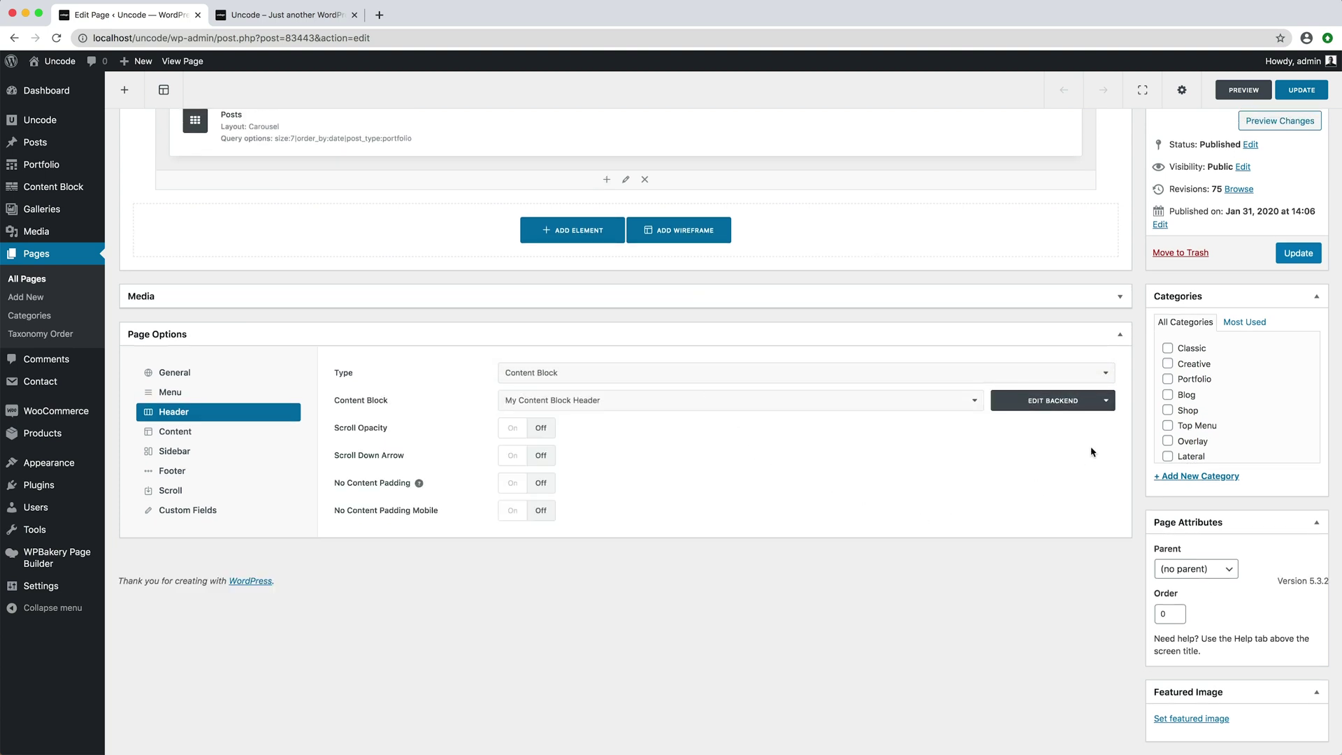
{"action": "left_click", "coordinate": [1107, 403]}
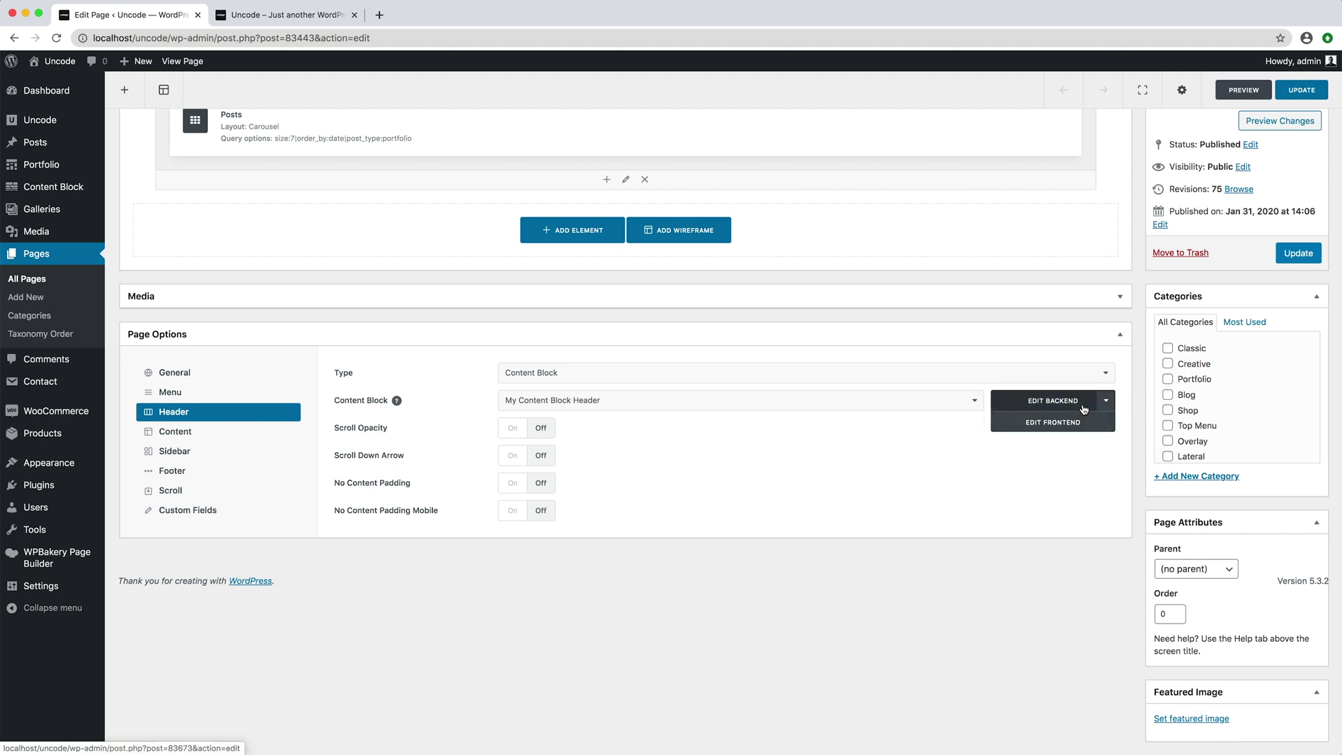
Step: Open My Content Block Header in the backend editor and replace its row's background image with the white chair photo, video-10-header-light
{"action": "left_click", "coordinate": [1083, 408]}
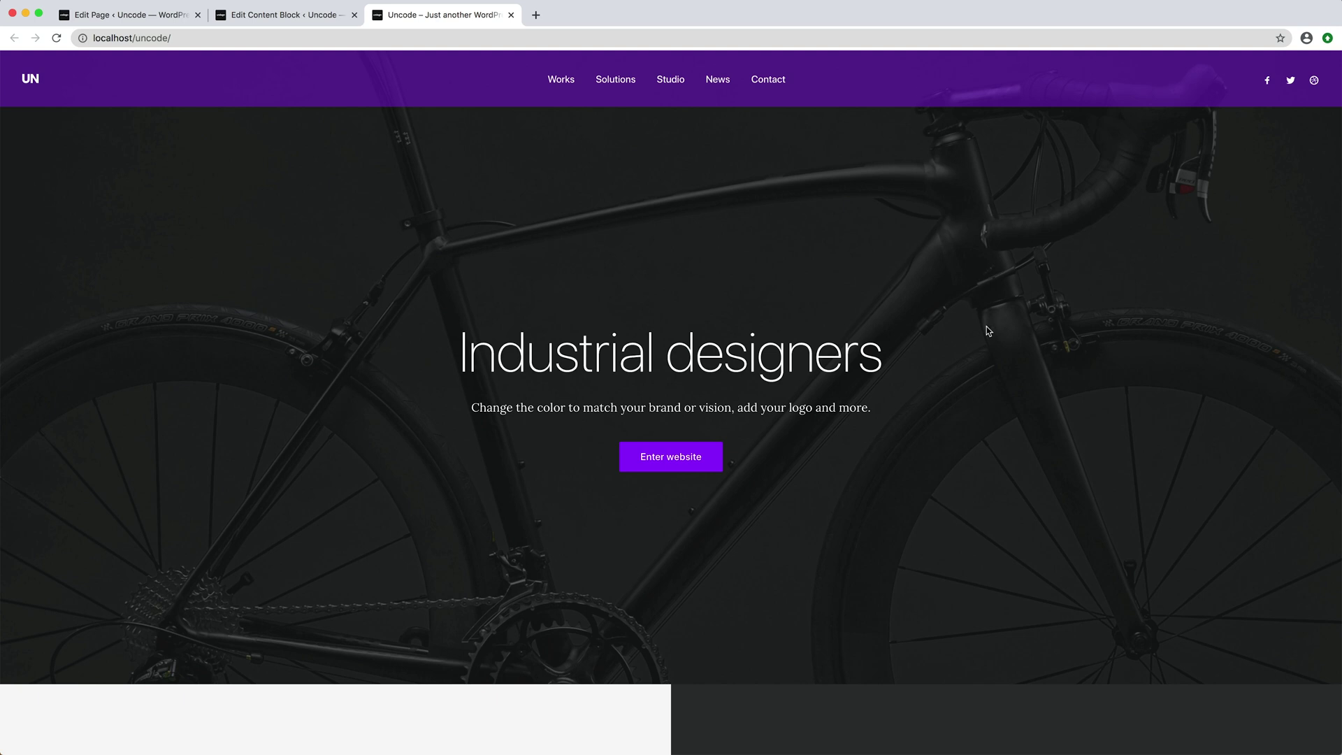
{"action": "key", "text": "ctrl+shift+Tab"}
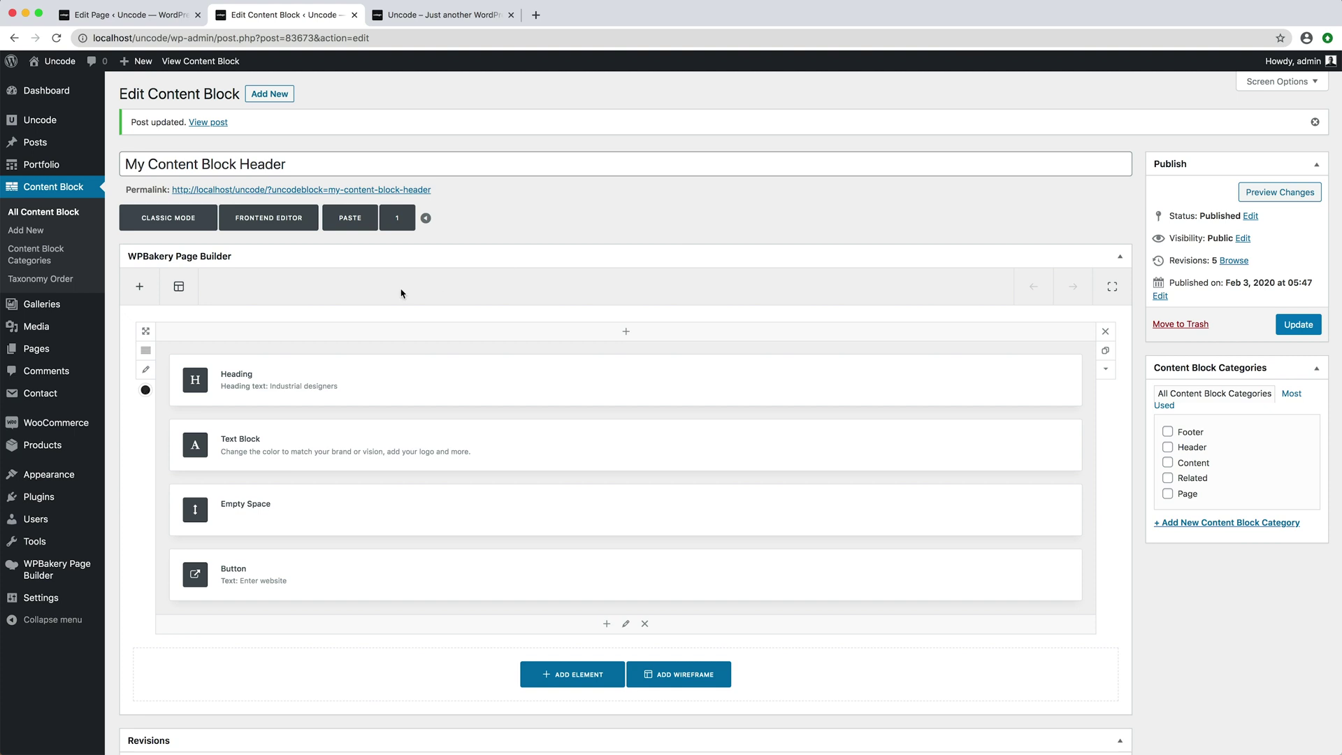
{"action": "left_click", "coordinate": [144, 370]}
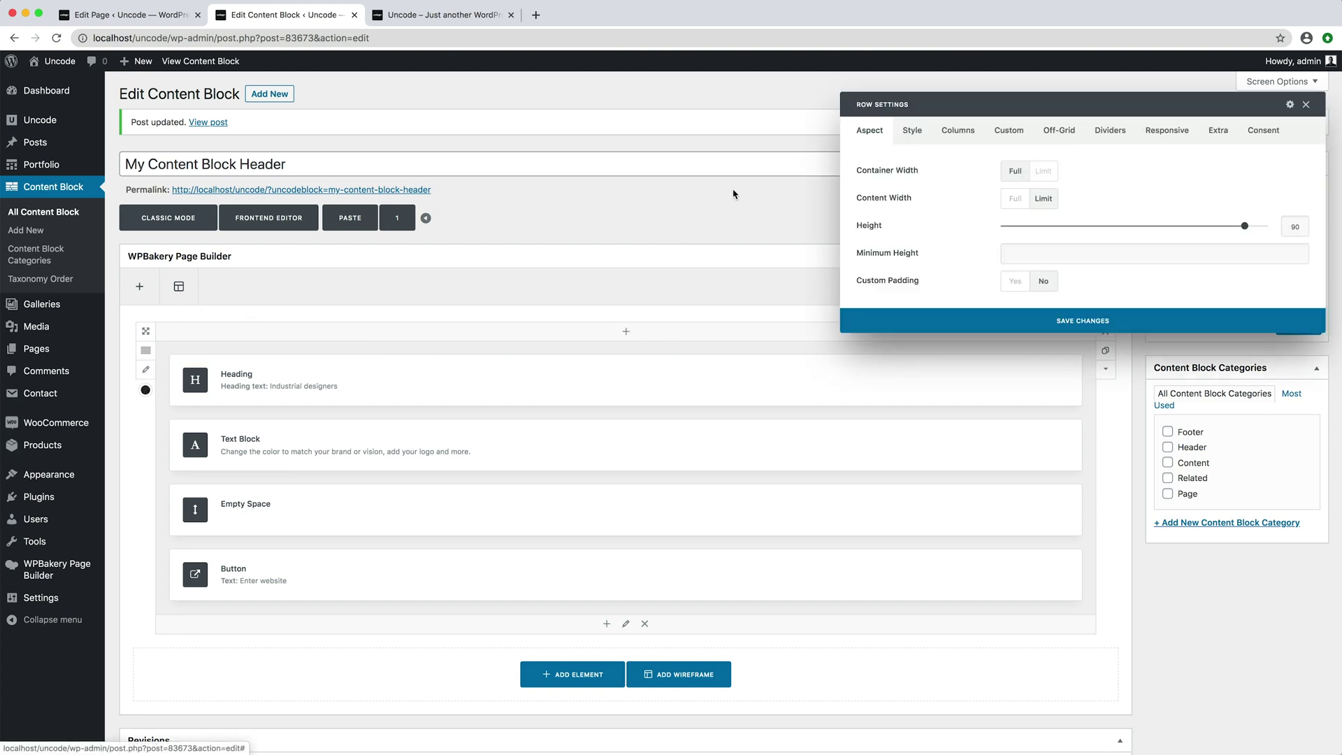
{"action": "left_click", "coordinate": [912, 132]}
{"action": "left_click", "coordinate": [1084, 247]}
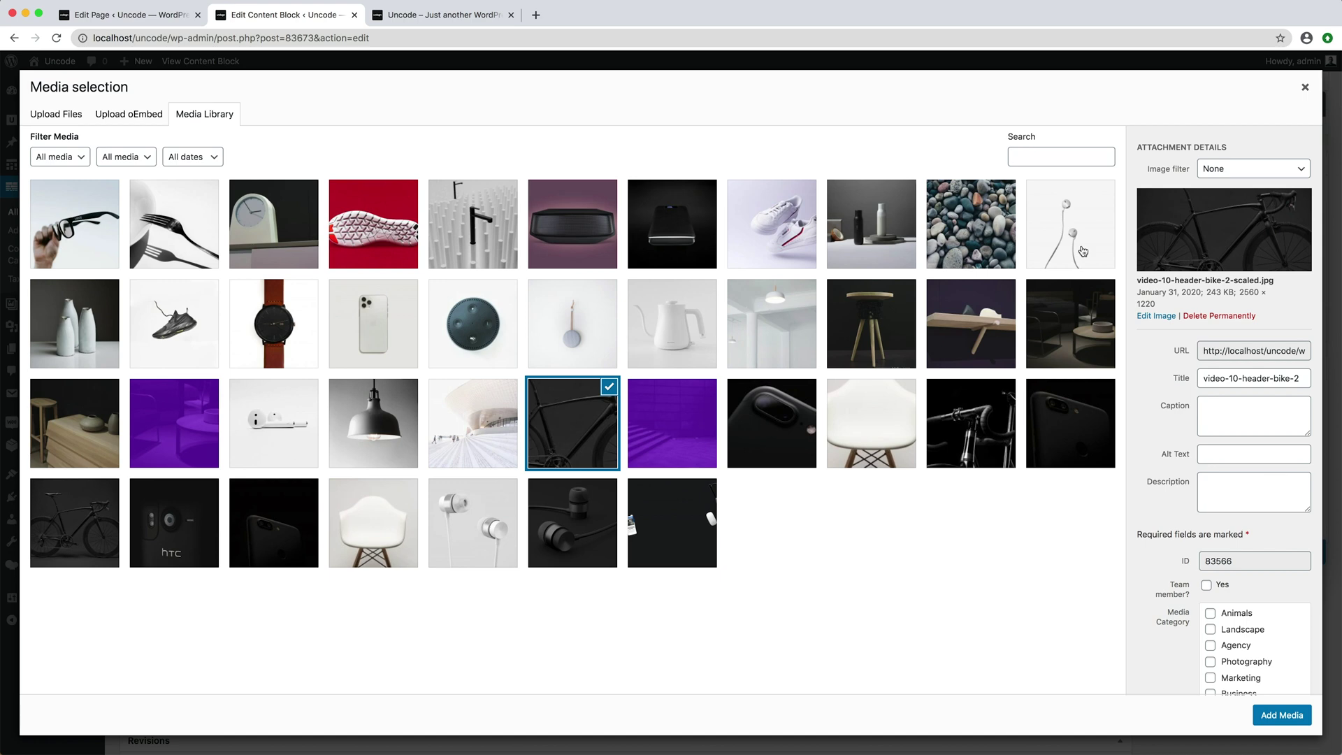
{"action": "left_click", "coordinate": [894, 419]}
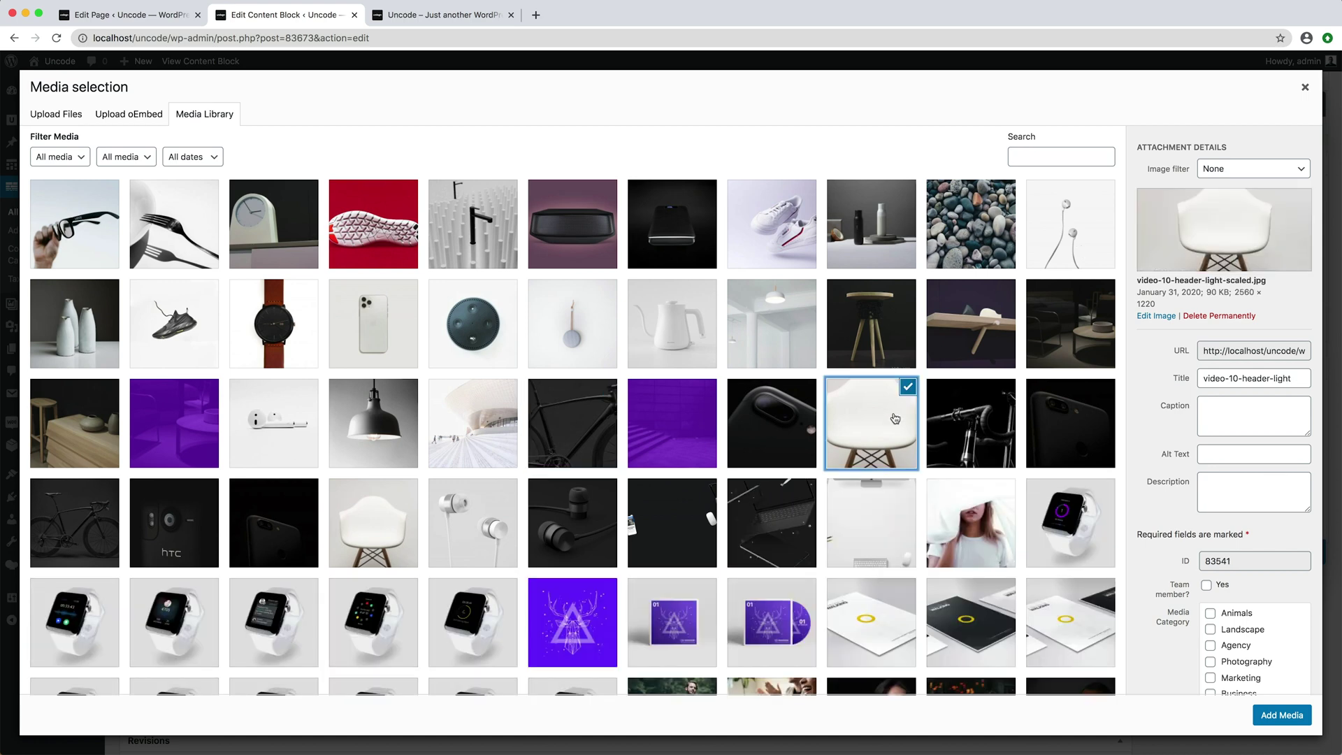
{"action": "left_click", "coordinate": [1266, 719]}
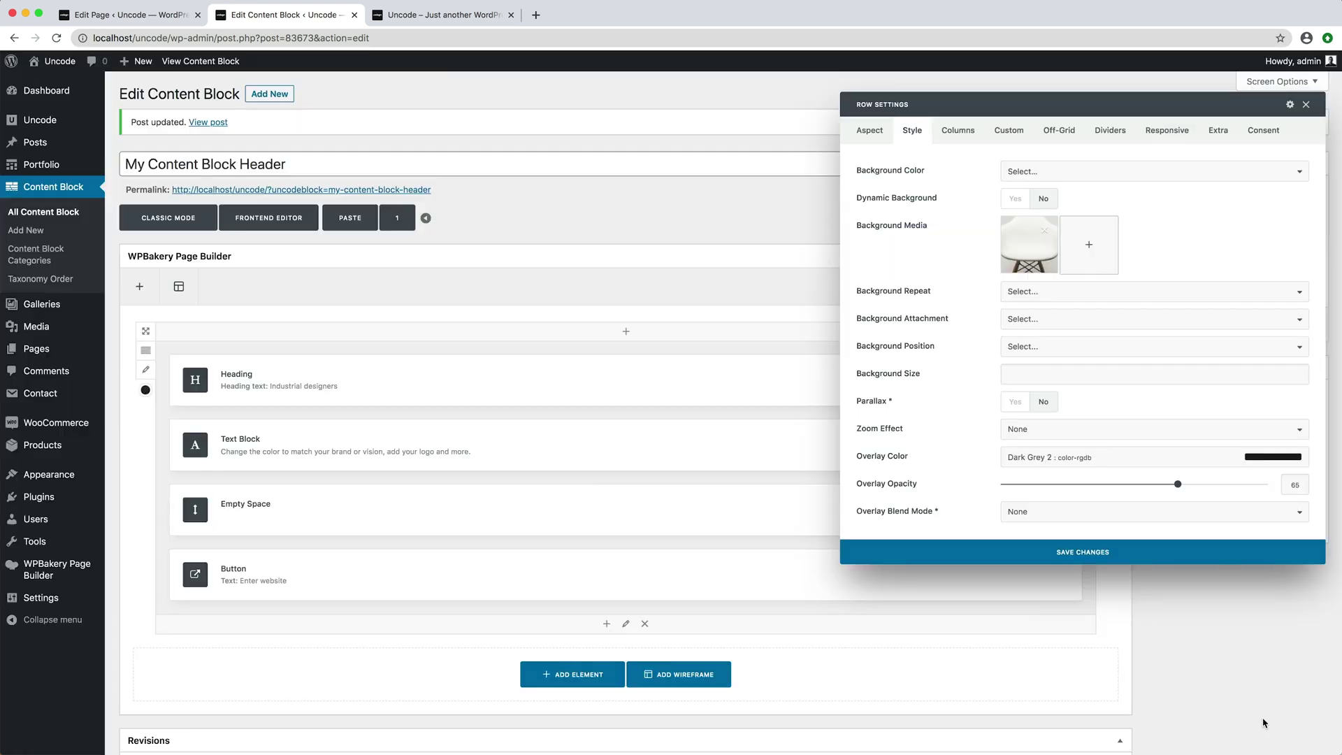
Step: Clear the row's overlay color and save the row settings
{"action": "left_click", "coordinate": [1167, 464]}
{"action": "left_click", "coordinate": [1167, 467]}
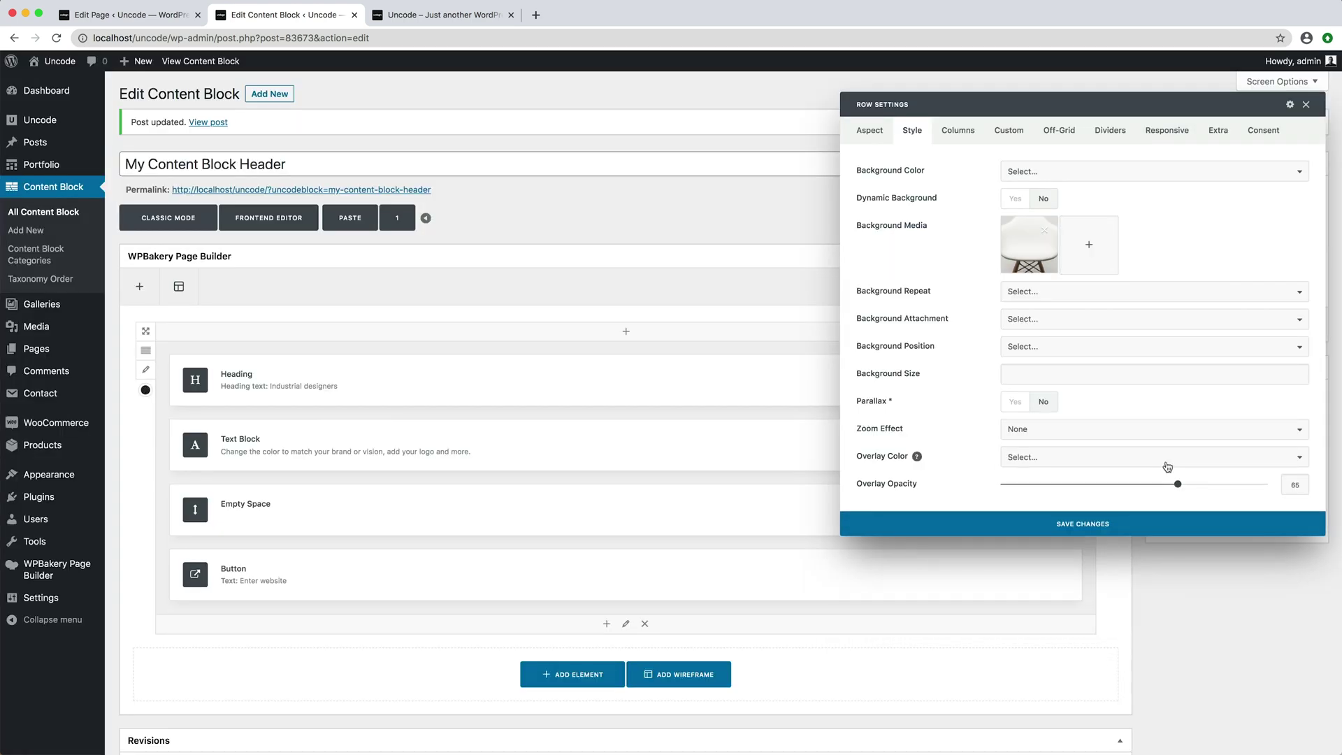
{"action": "left_click", "coordinate": [1168, 524]}
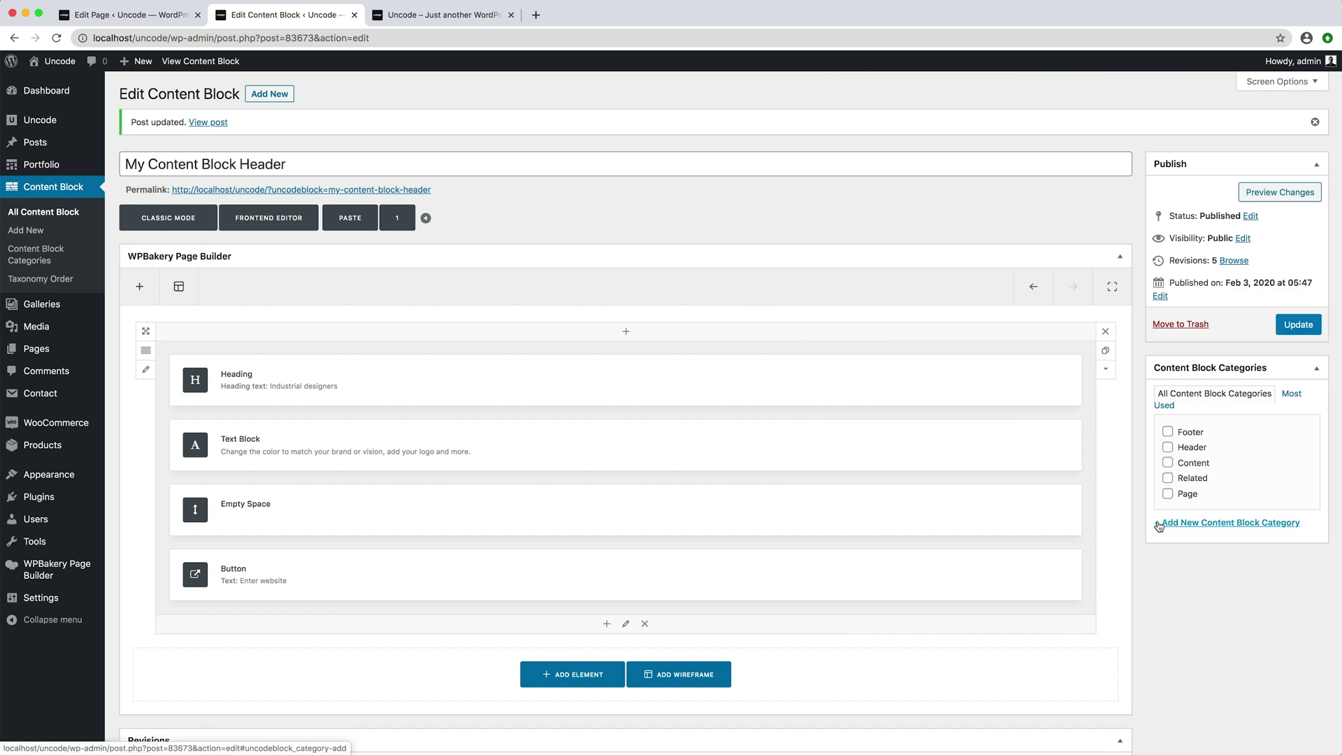
Step: Set the column's skin to Inherit, save it, and update the content block to check the front-end header
{"action": "left_click", "coordinate": [626, 623]}
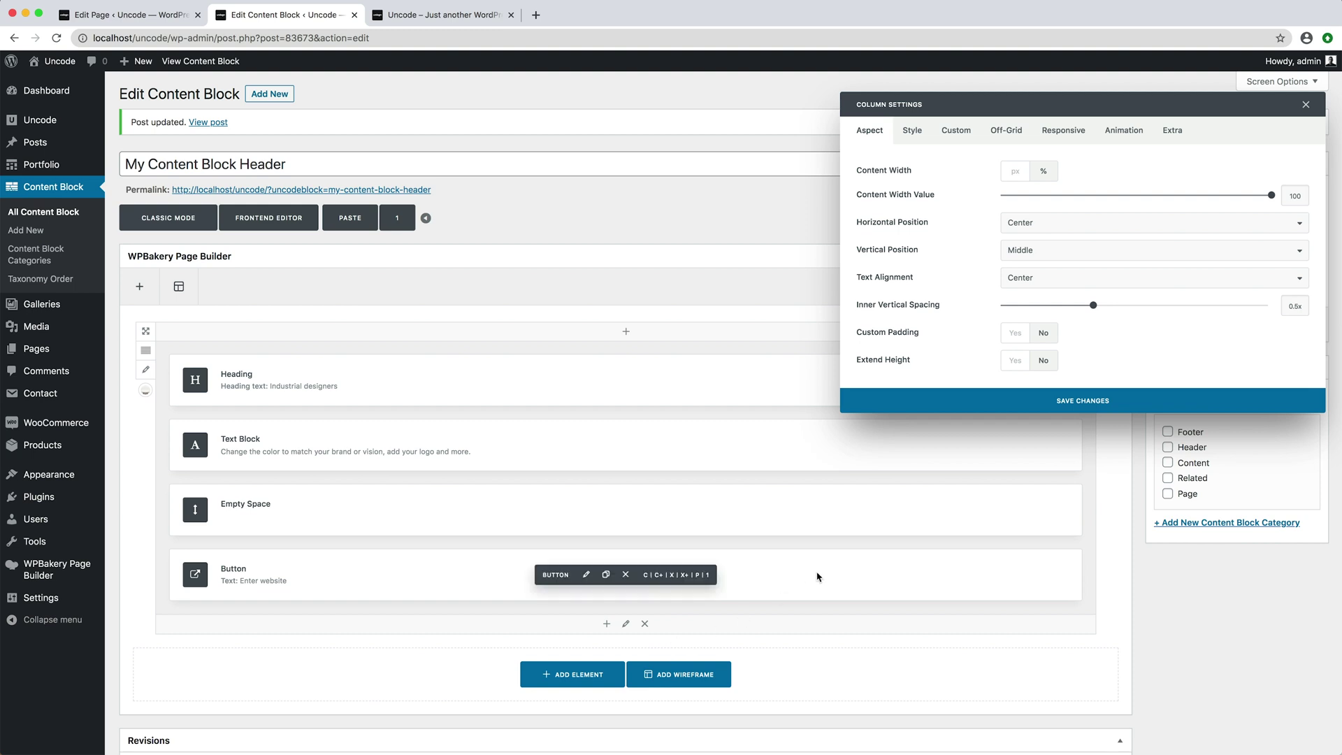
{"action": "left_click", "coordinate": [911, 124]}
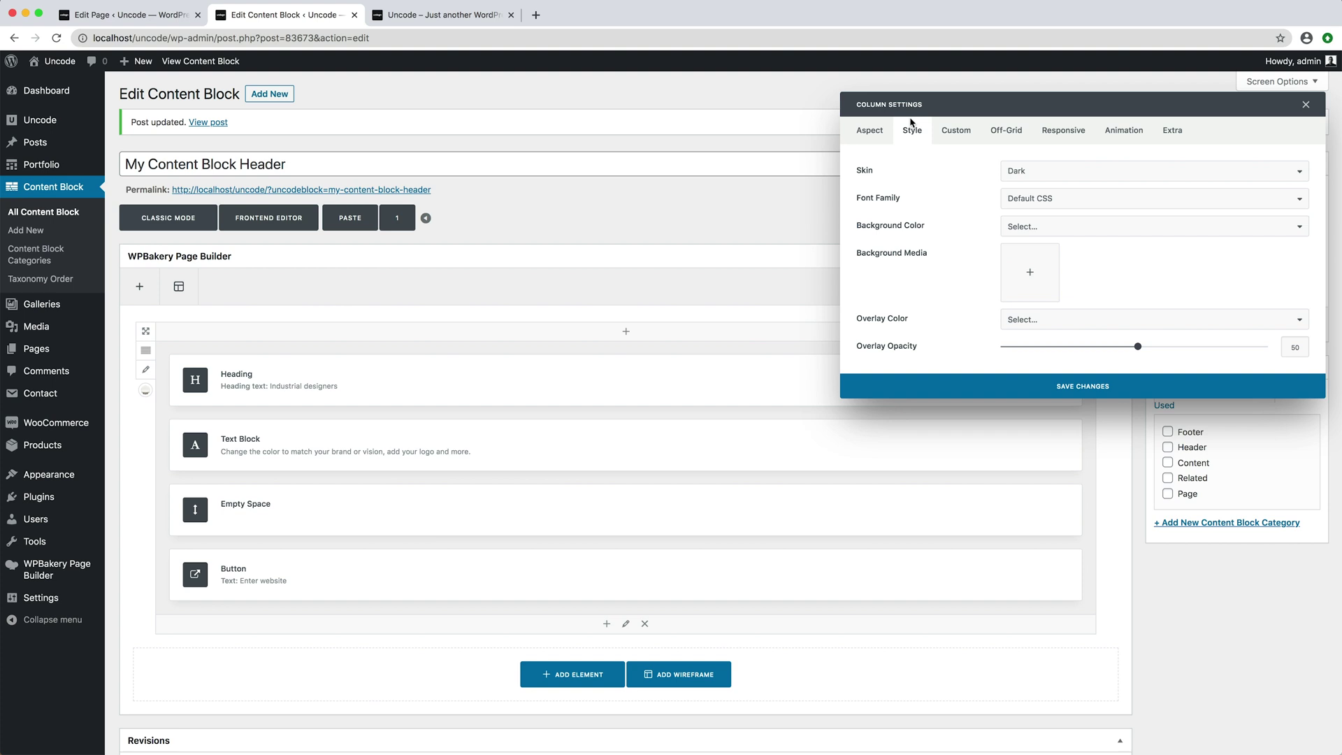
{"action": "left_click", "coordinate": [1014, 174]}
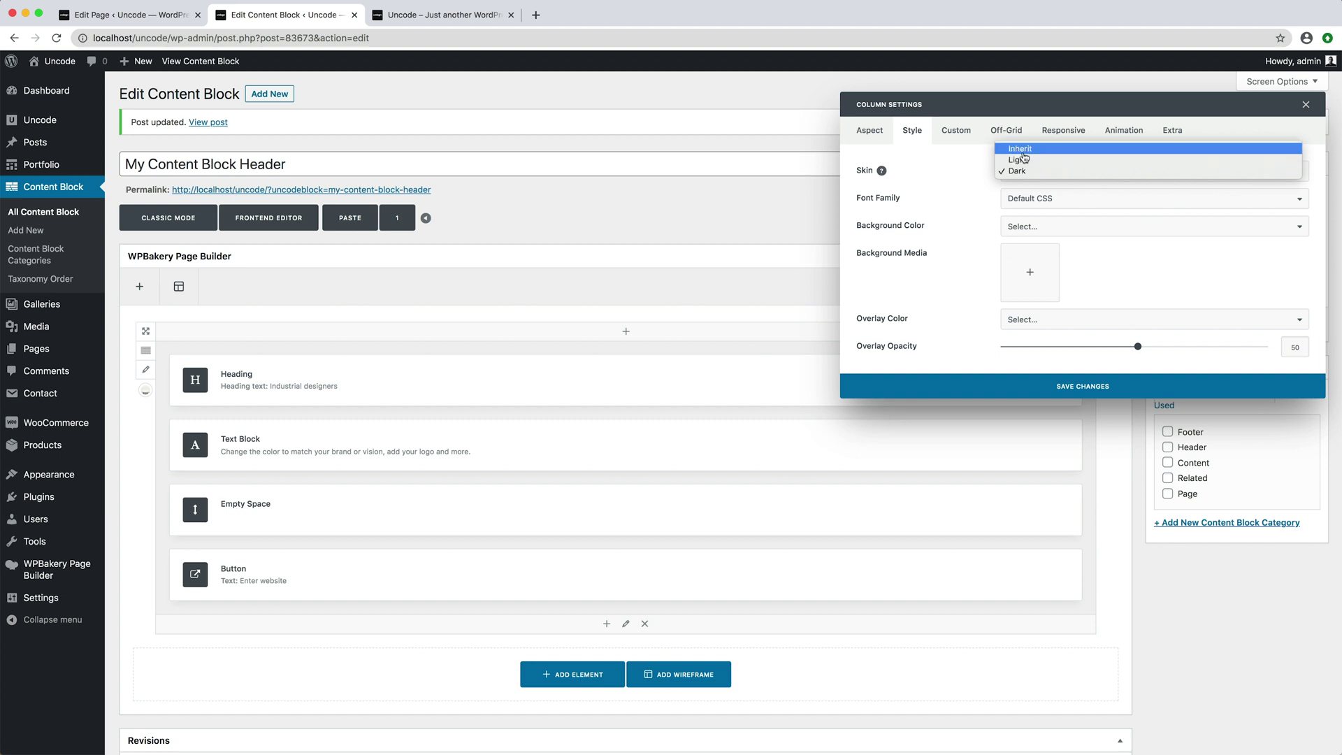
{"action": "left_click", "coordinate": [1022, 150]}
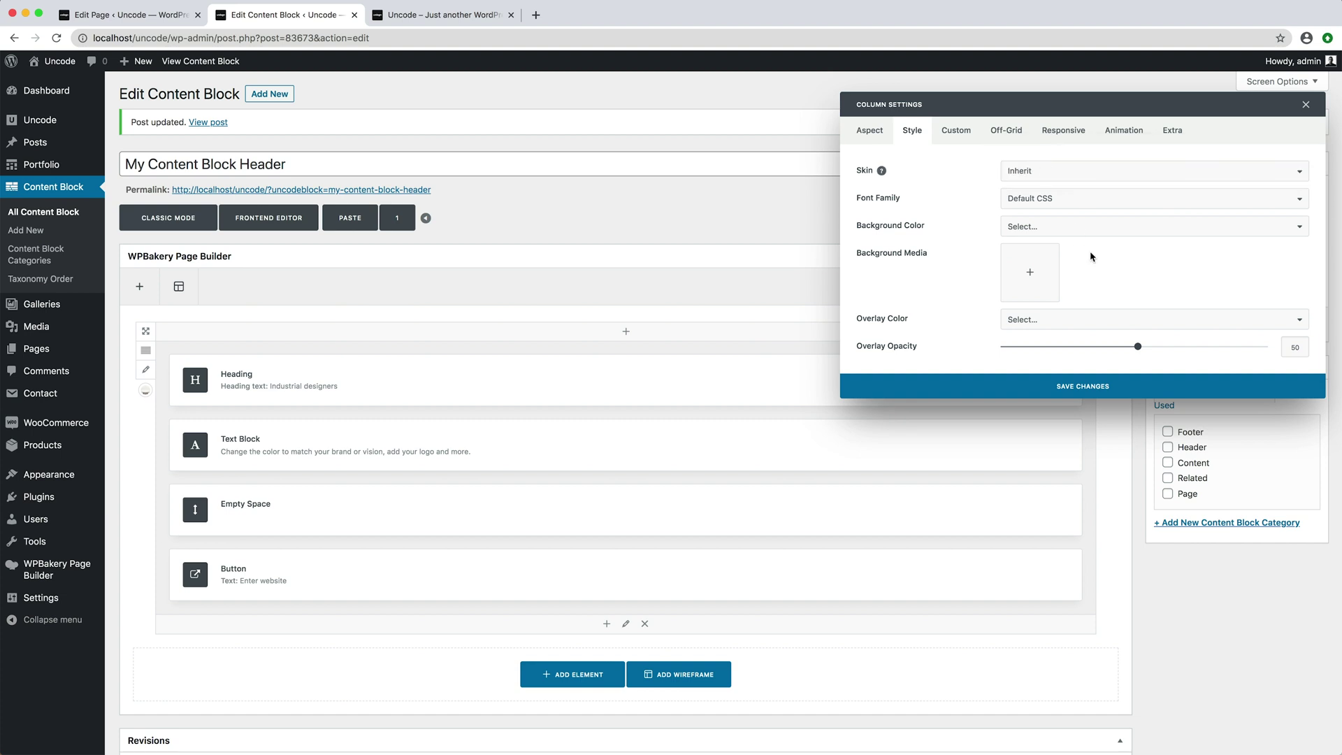
{"action": "left_click", "coordinate": [1139, 386]}
{"action": "left_click", "coordinate": [1279, 328]}
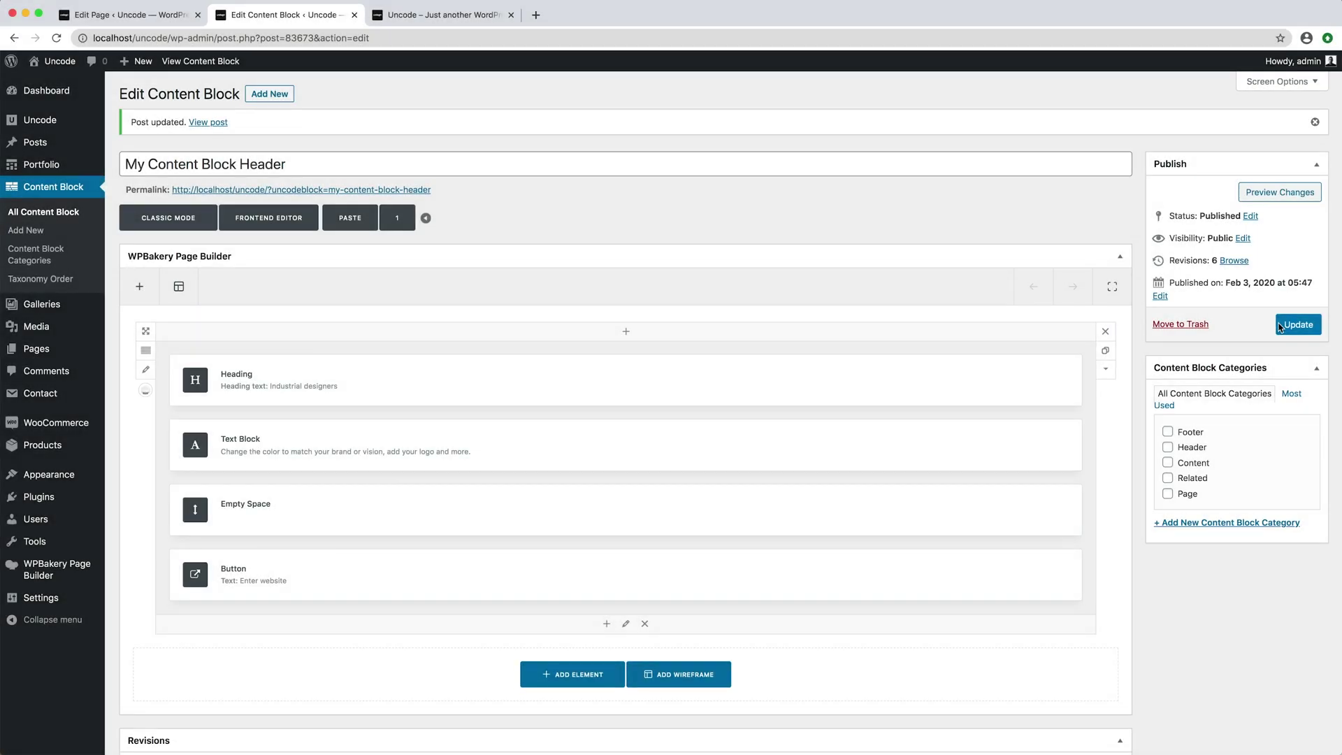
{"action": "key", "text": "ctrl+Tab"}
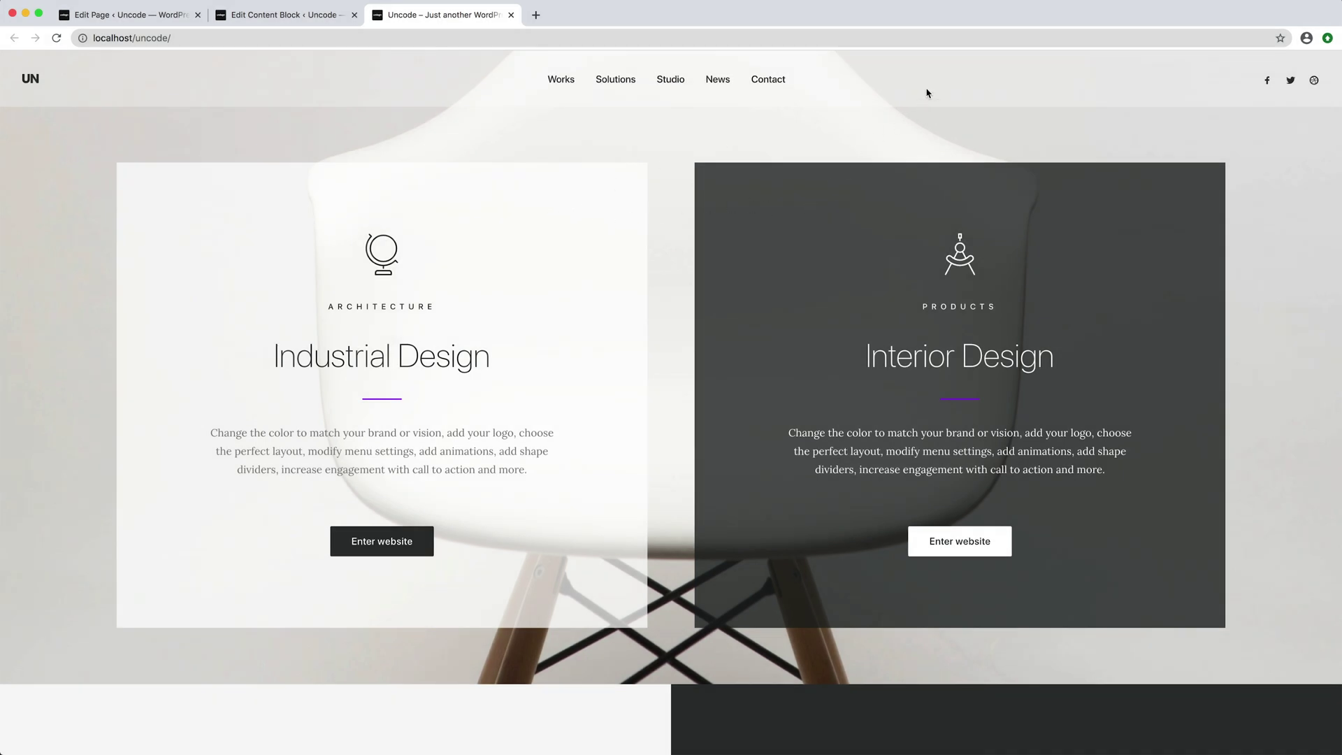
Step: Examine the skin options of the outer column in My Content Block Header Columns
{"action": "key", "text": "ctrl+shift+Tab"}
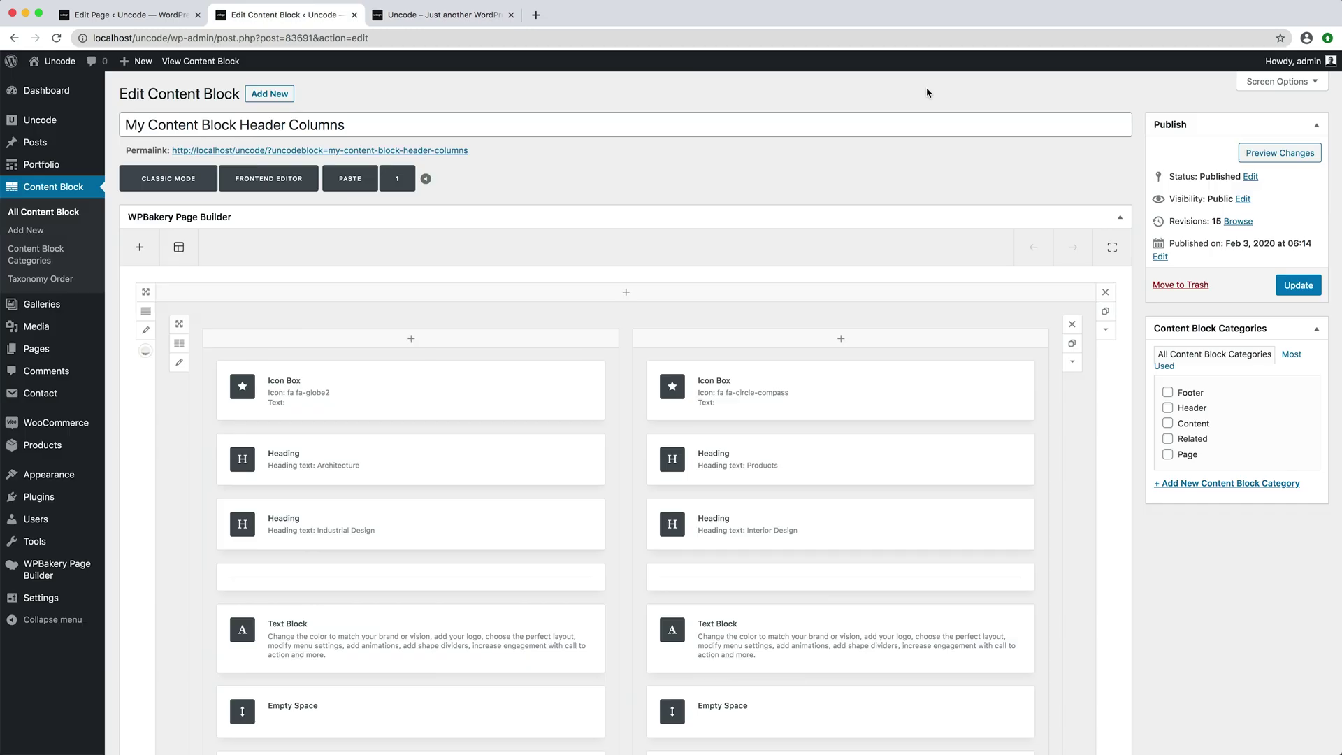
{"action": "scroll", "coordinate": [926, 93], "scroll_direction": "down", "scroll_amount": 3}
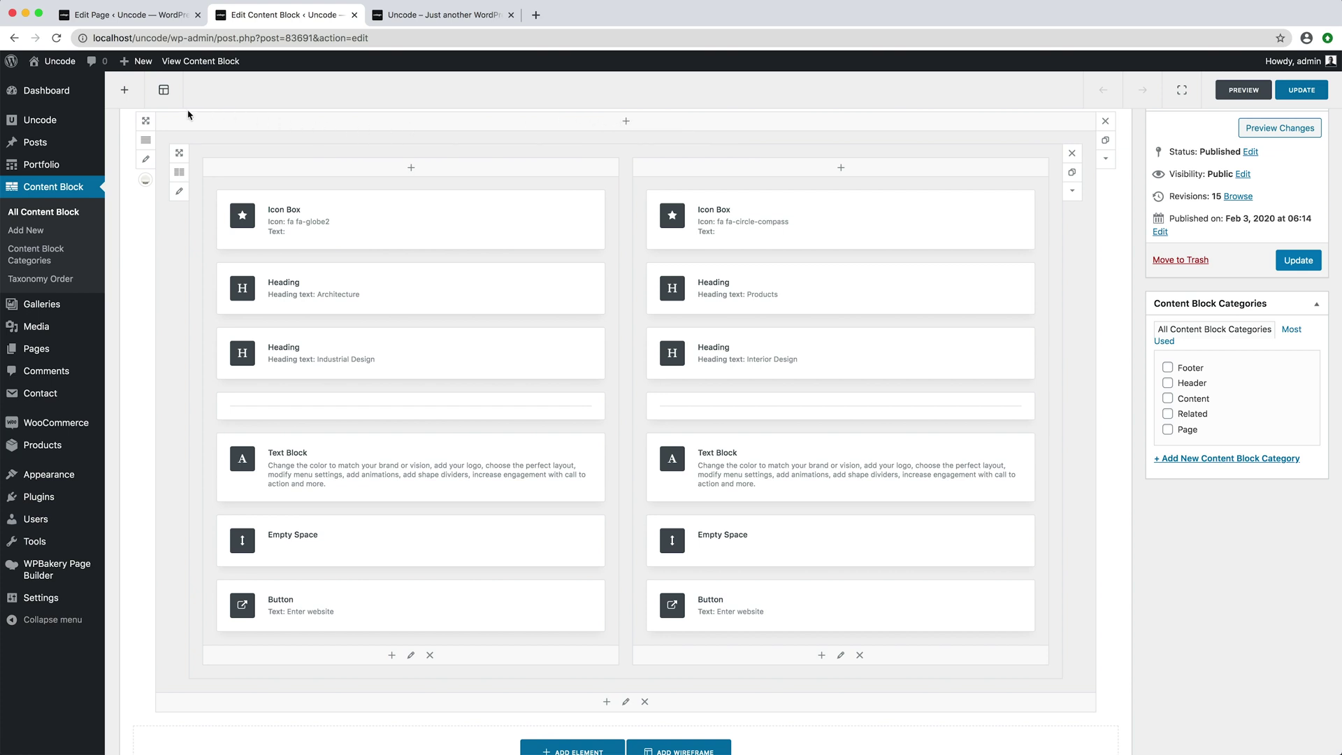
{"action": "left_click", "coordinate": [625, 701]}
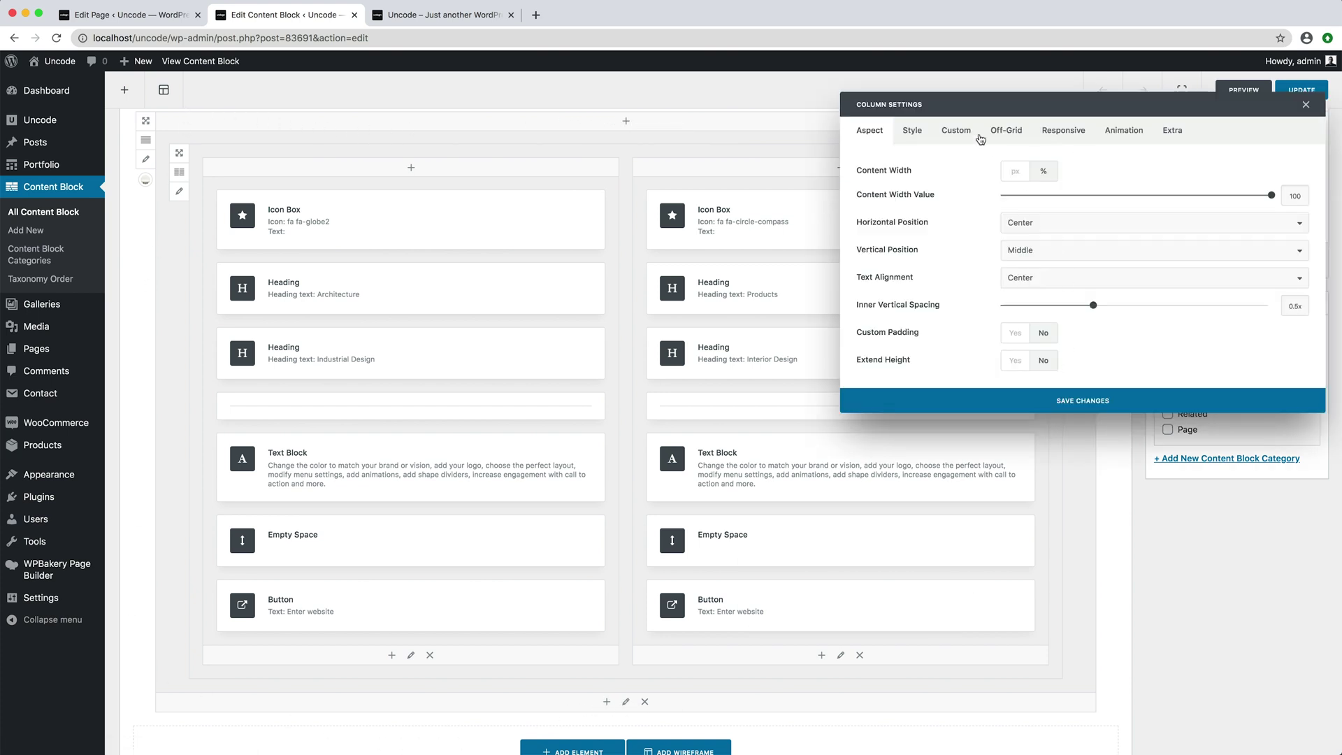
{"action": "left_click", "coordinate": [910, 131]}
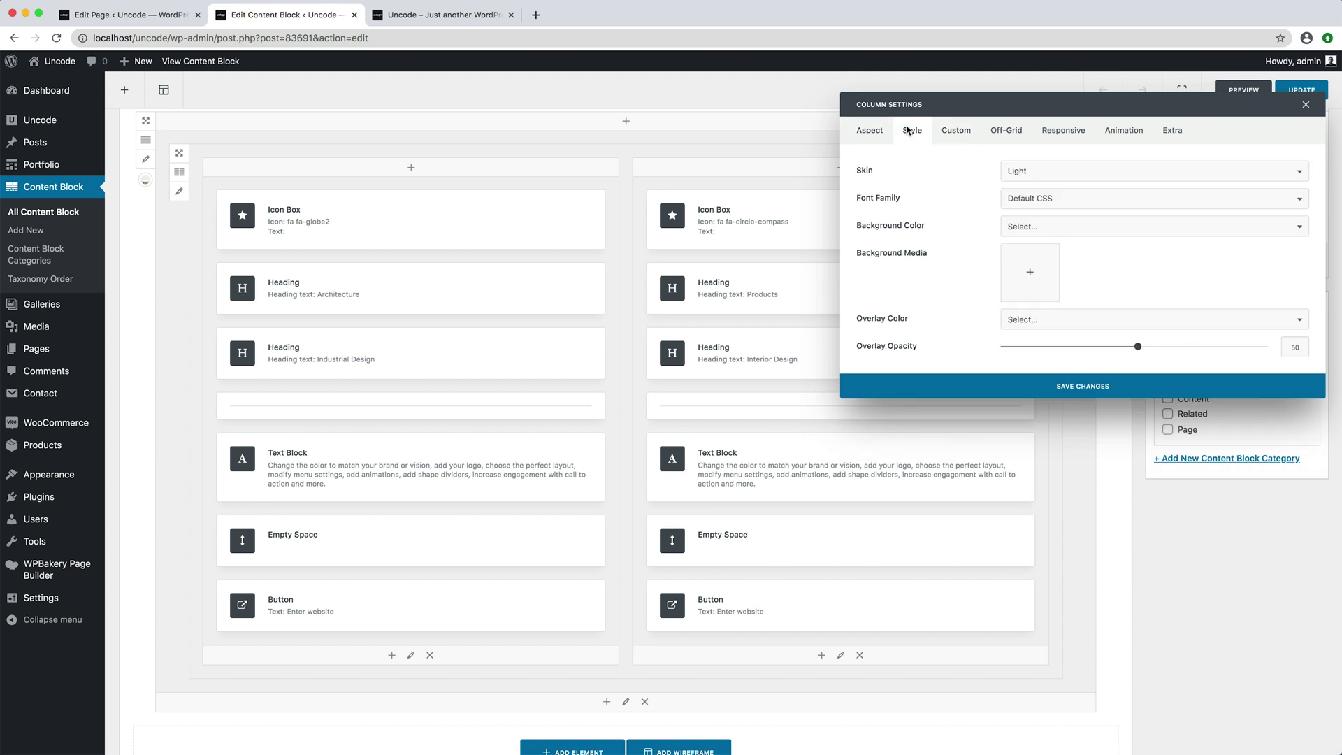
{"action": "left_click", "coordinate": [1076, 179]}
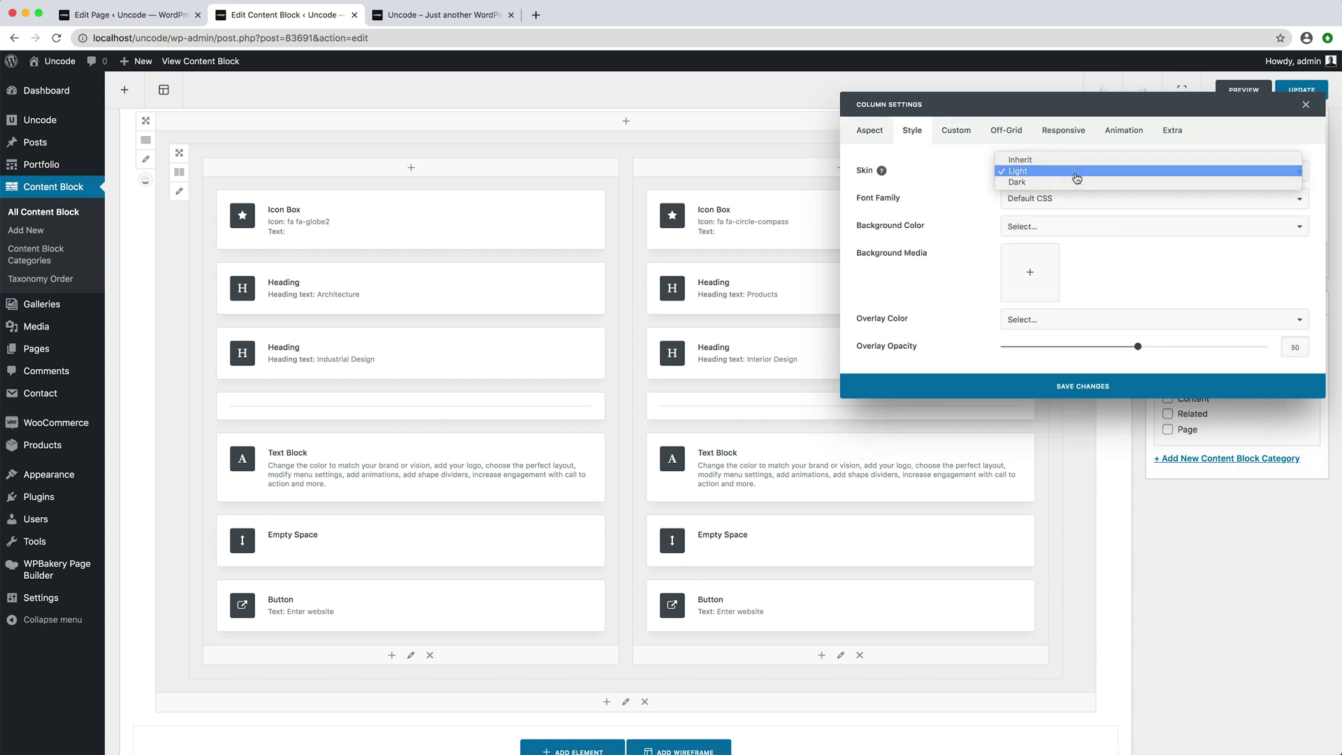
{"action": "left_click", "coordinate": [1076, 179]}
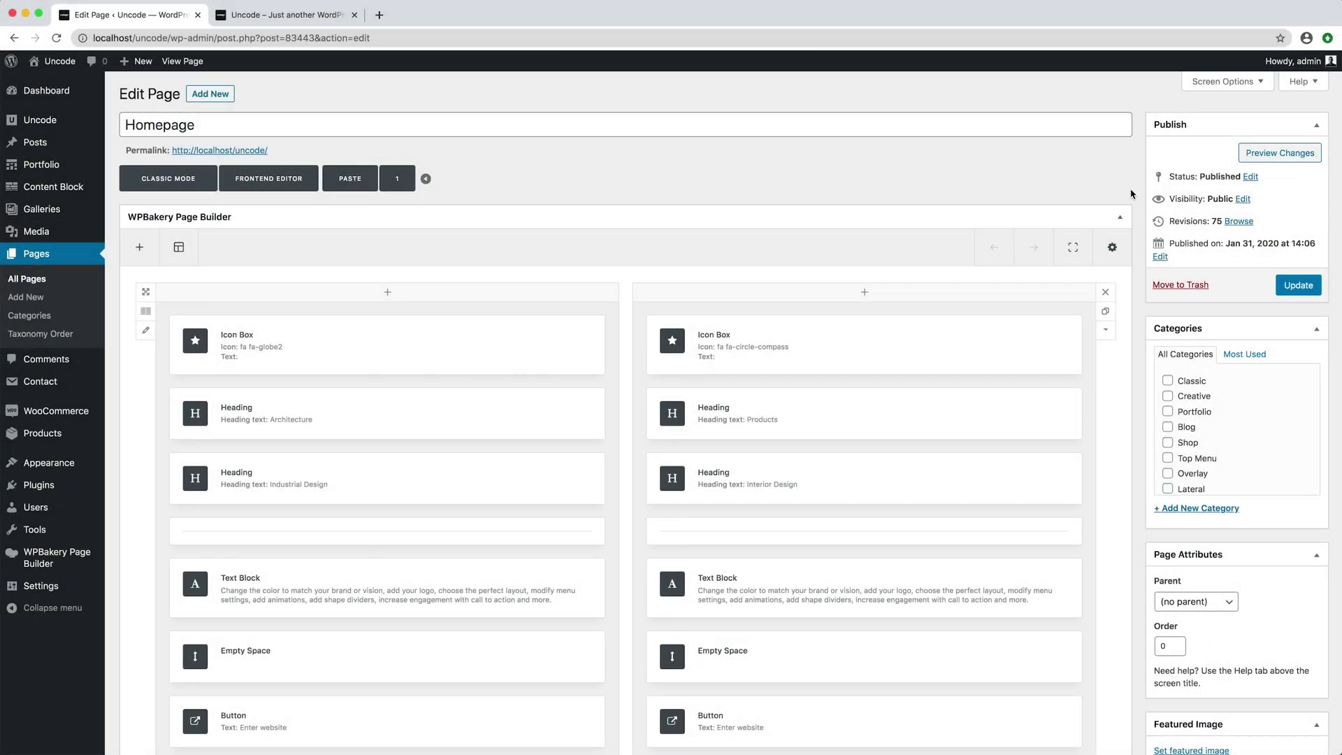
Step: Set the Homepage header's content block to My Content Slider Header and open that block in the backend editor
{"action": "scroll", "coordinate": [1137, 203], "scroll_direction": "down", "scroll_amount": 8}
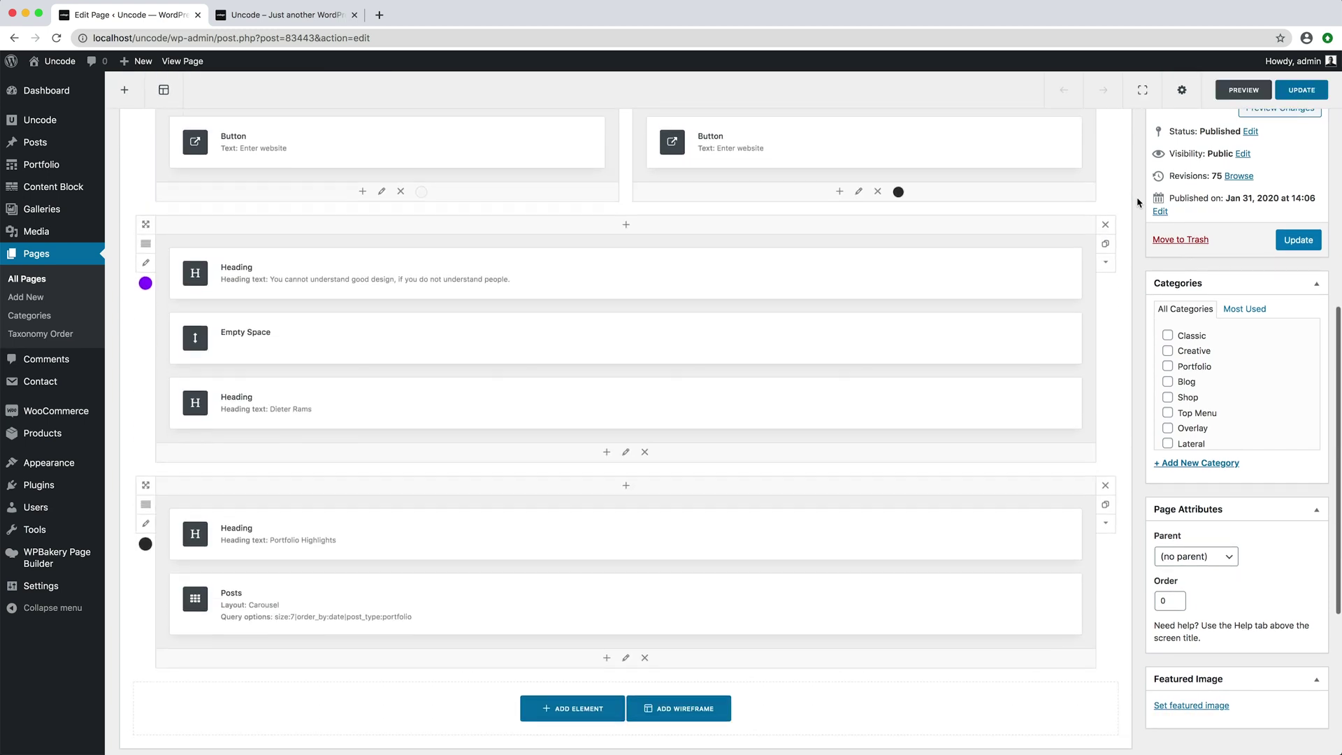
{"action": "scroll", "coordinate": [1137, 202], "scroll_direction": "down", "scroll_amount": 5}
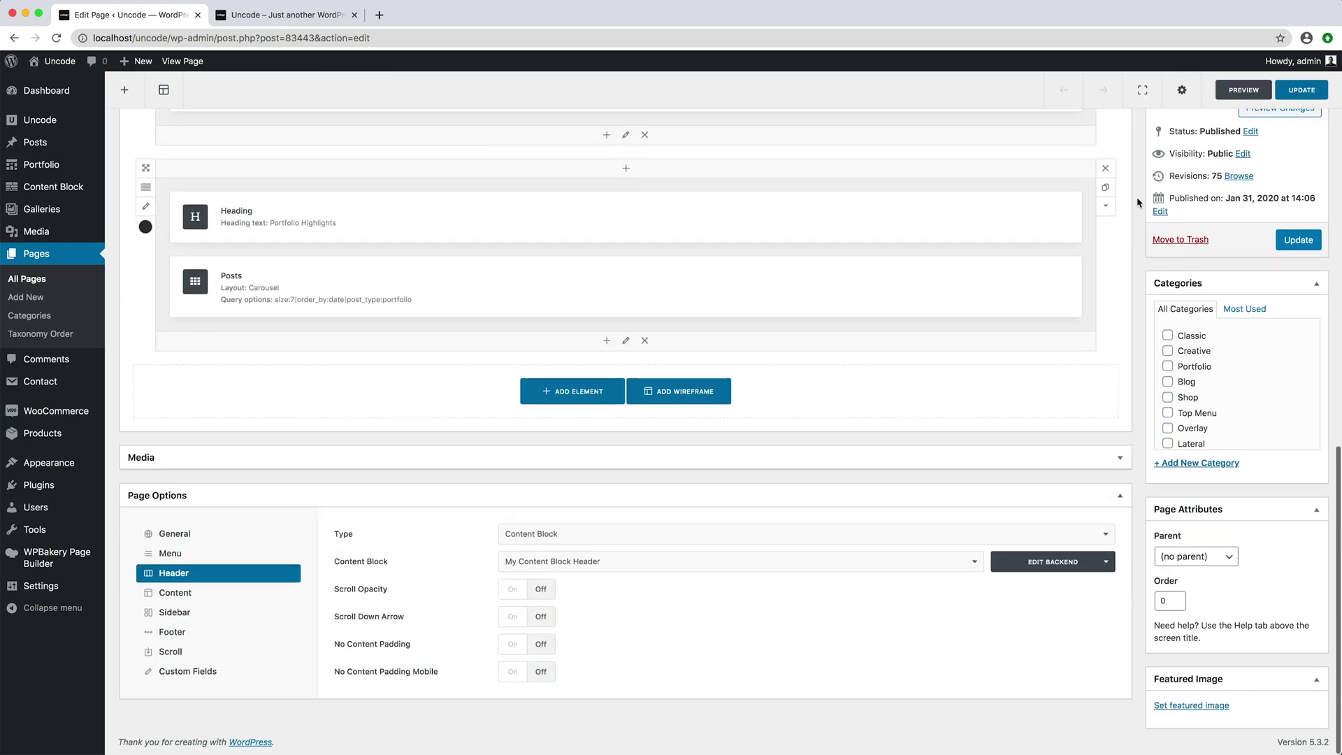
{"action": "left_click", "coordinate": [783, 562]}
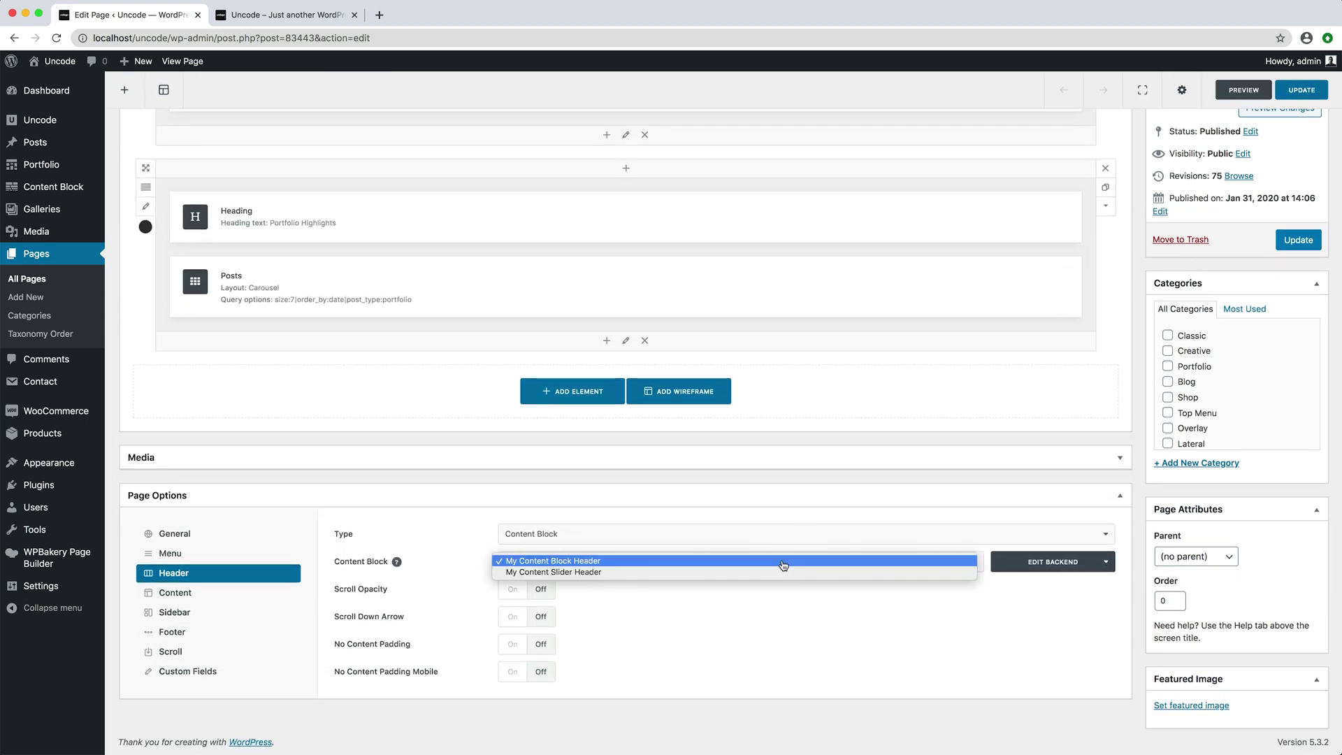
{"action": "left_click", "coordinate": [784, 573]}
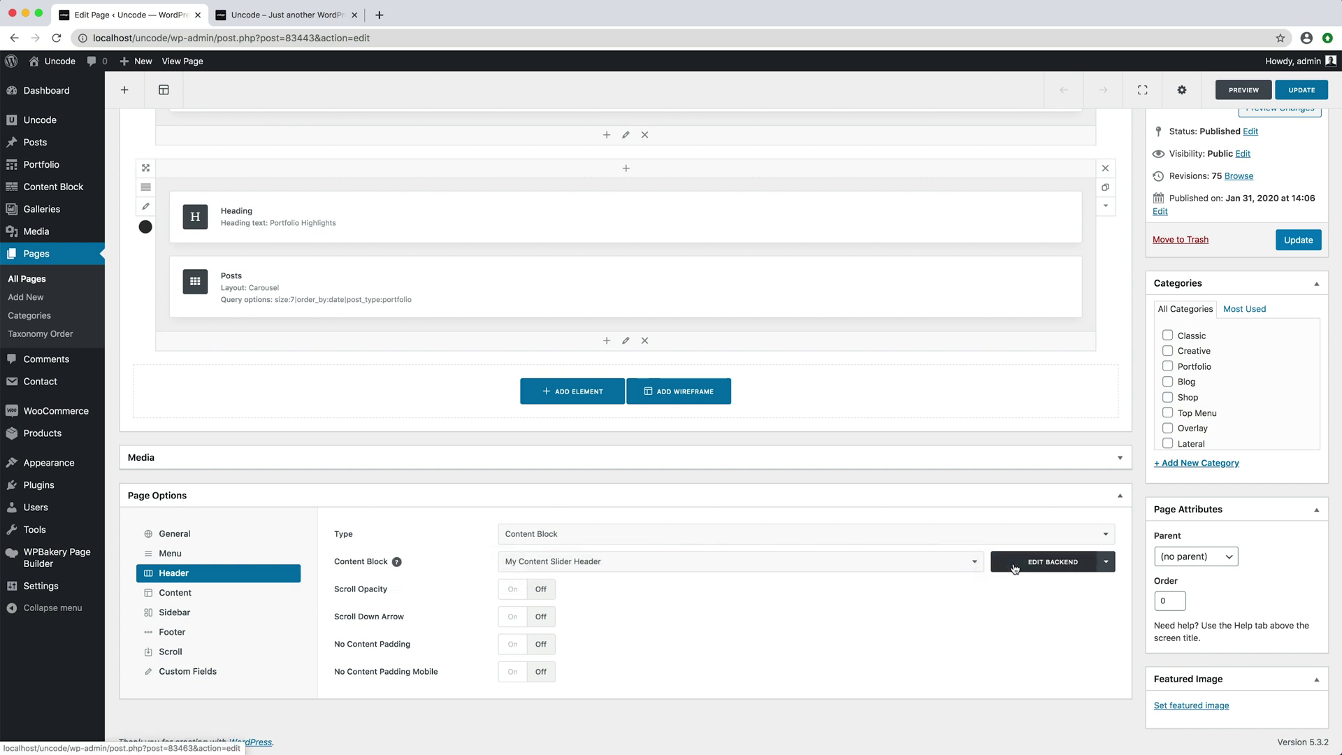
{"action": "left_click", "coordinate": [1015, 567]}
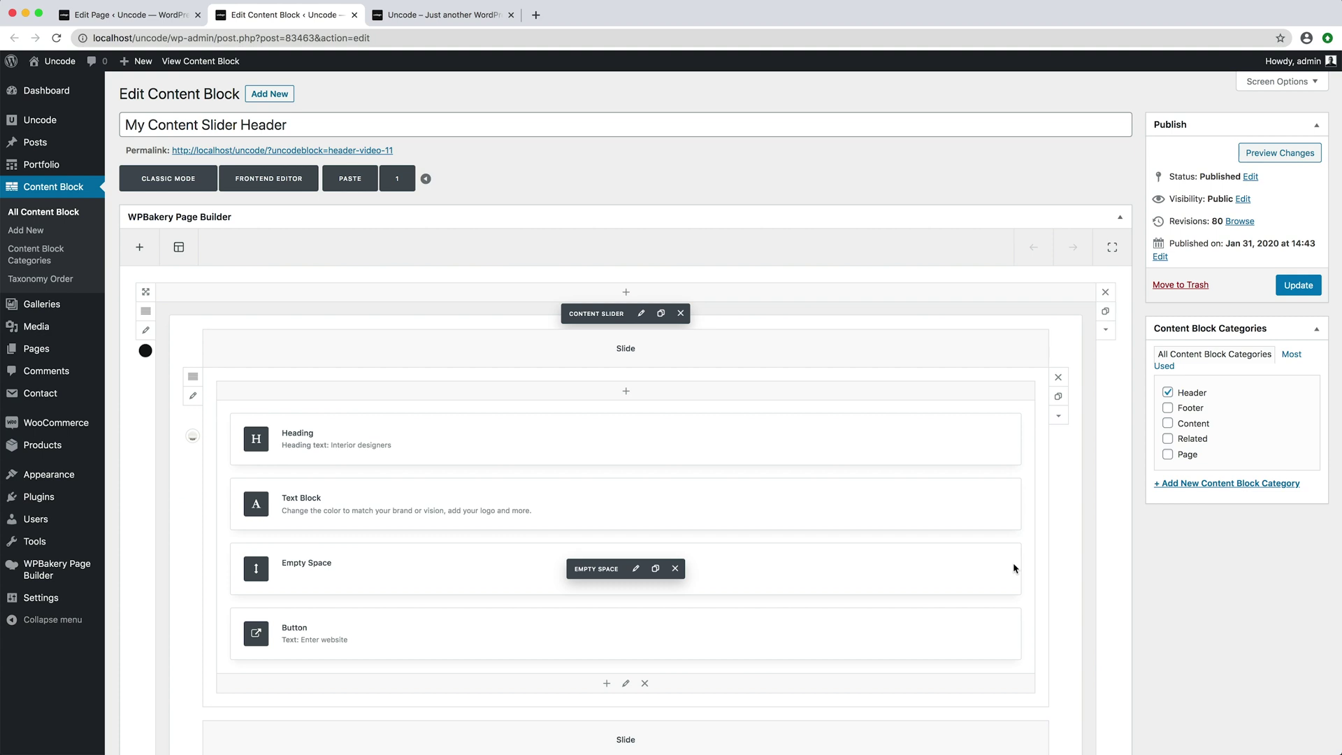
Step: Set the skin of the inner column in the first slide, Interior designers, to Light and save it
{"action": "scroll", "coordinate": [1115, 529], "scroll_direction": "down", "scroll_amount": 3}
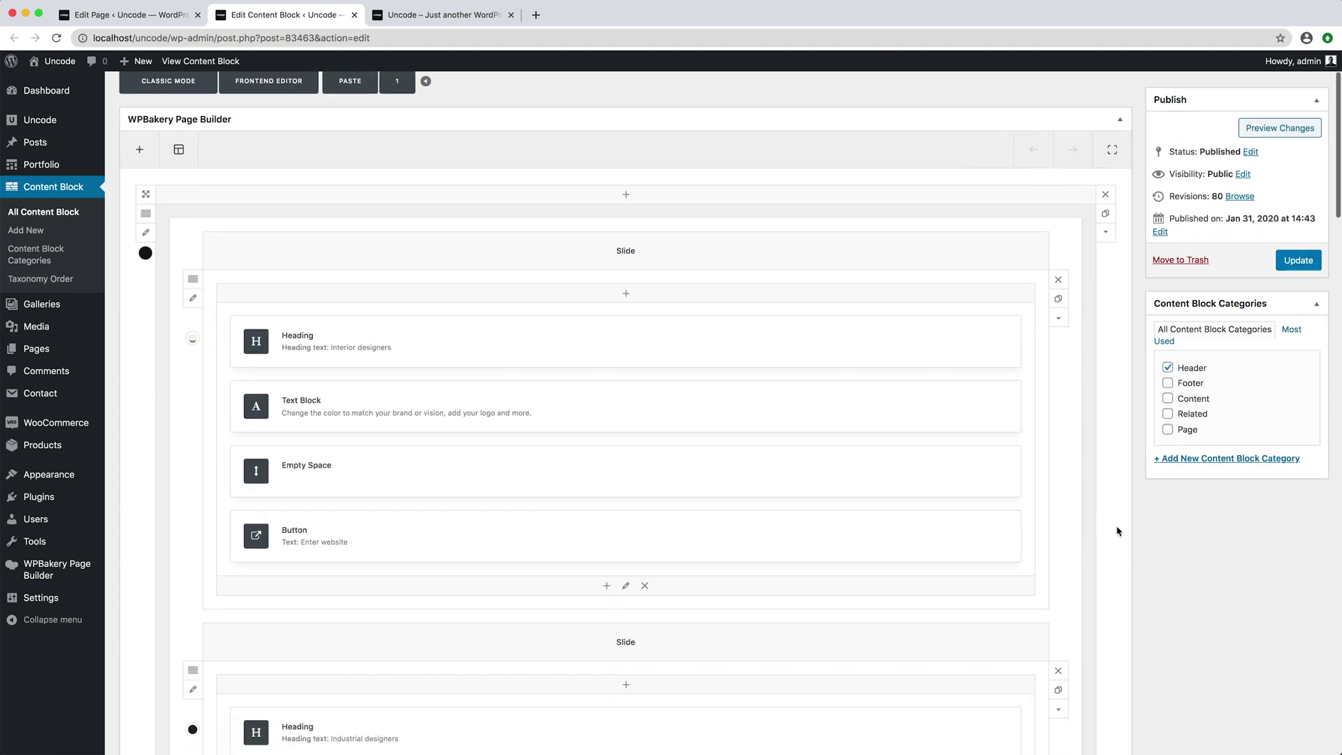
{"action": "scroll", "coordinate": [1116, 531], "scroll_direction": "down", "scroll_amount": 2}
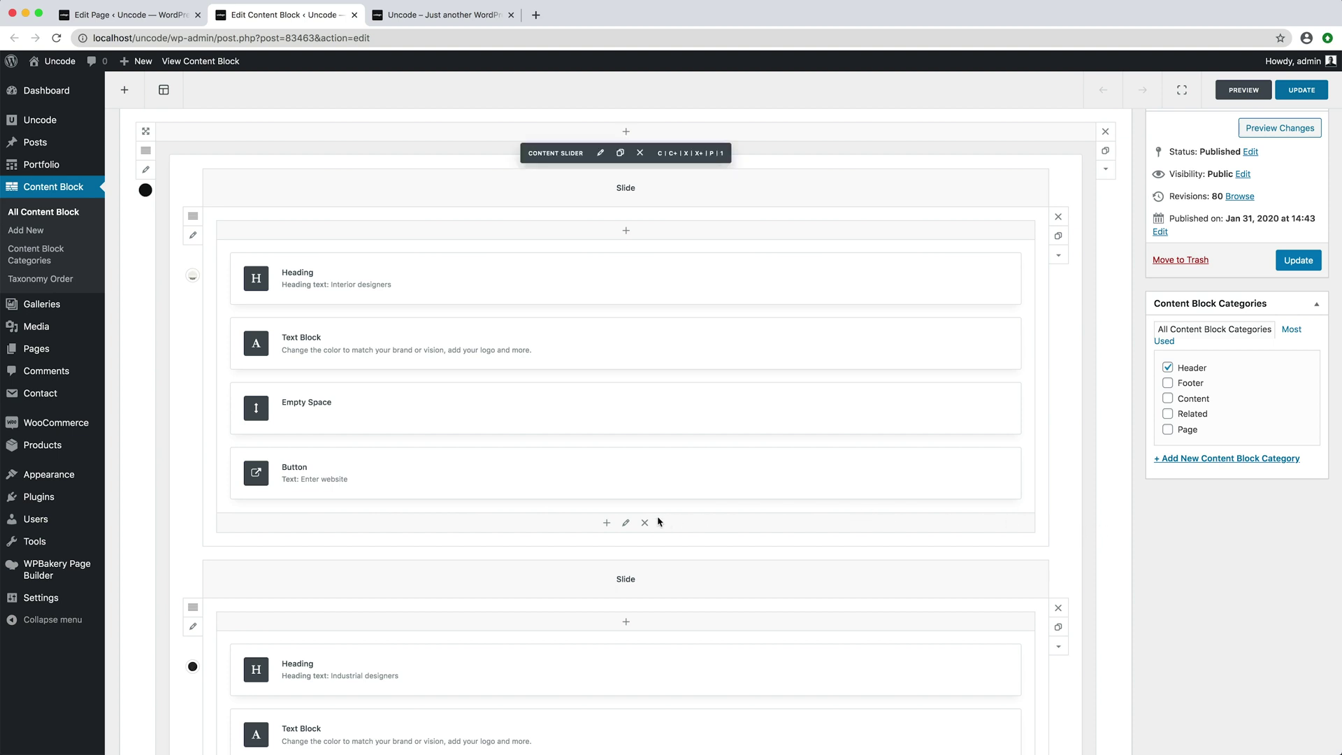
{"action": "left_click", "coordinate": [625, 523]}
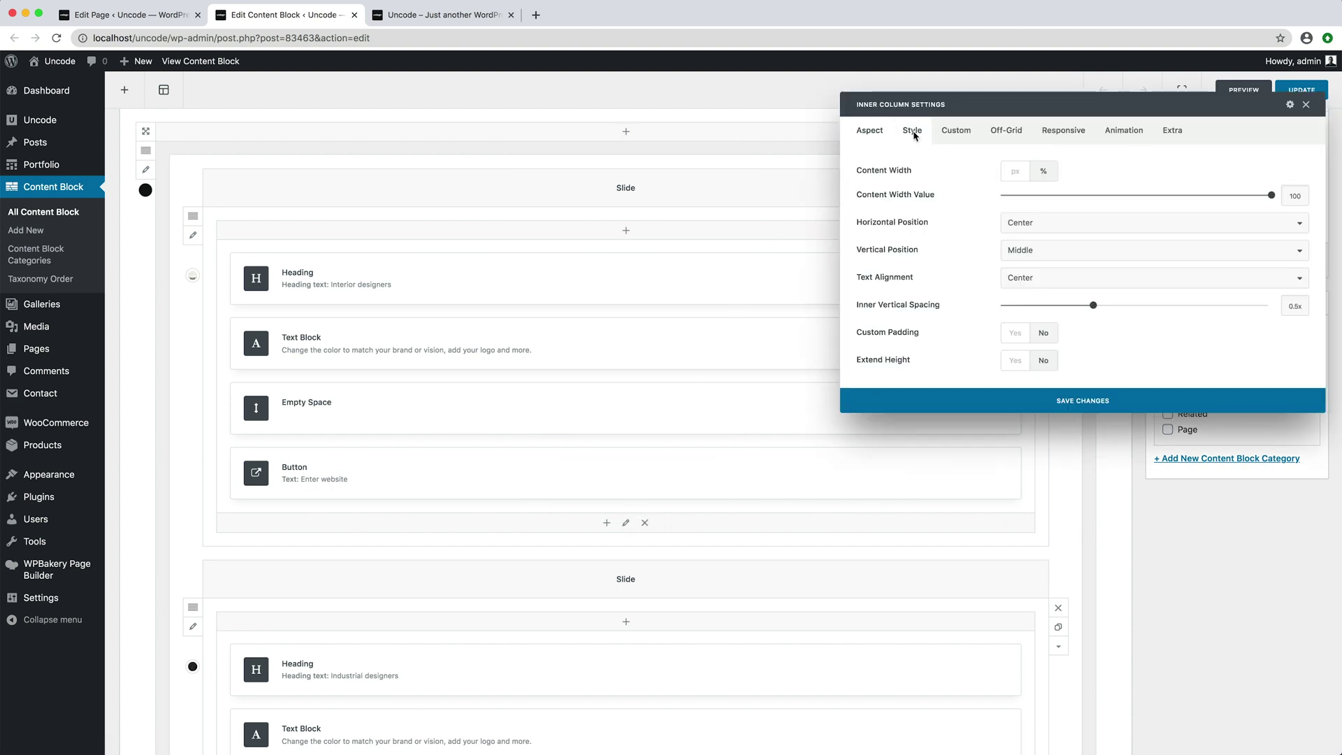
{"action": "left_click", "coordinate": [913, 131]}
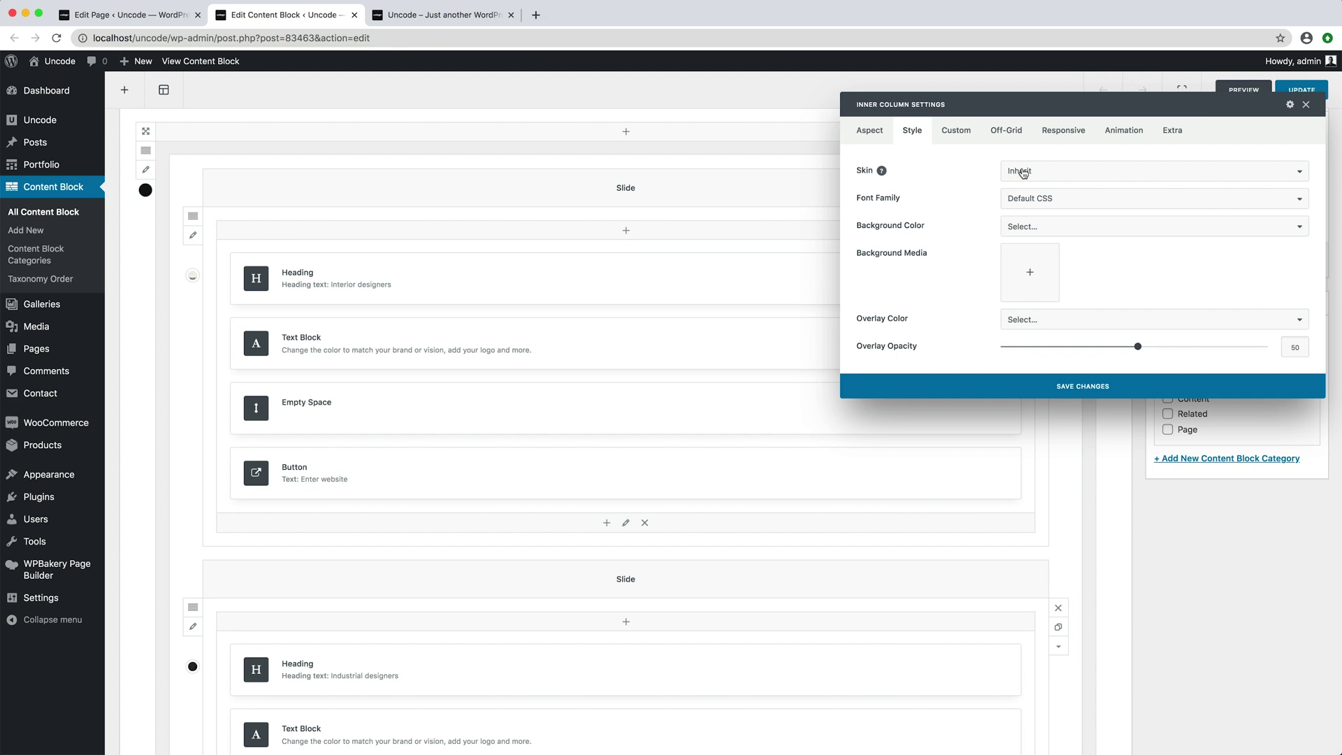
{"action": "left_click", "coordinate": [1069, 174]}
{"action": "left_click", "coordinate": [1069, 183]}
{"action": "left_click", "coordinate": [1083, 385]}
Step: Check the skin setting of the inner column in the second slide, Industrial designers, and close its settings
{"action": "scroll", "coordinate": [841, 654], "scroll_direction": "down", "scroll_amount": 5}
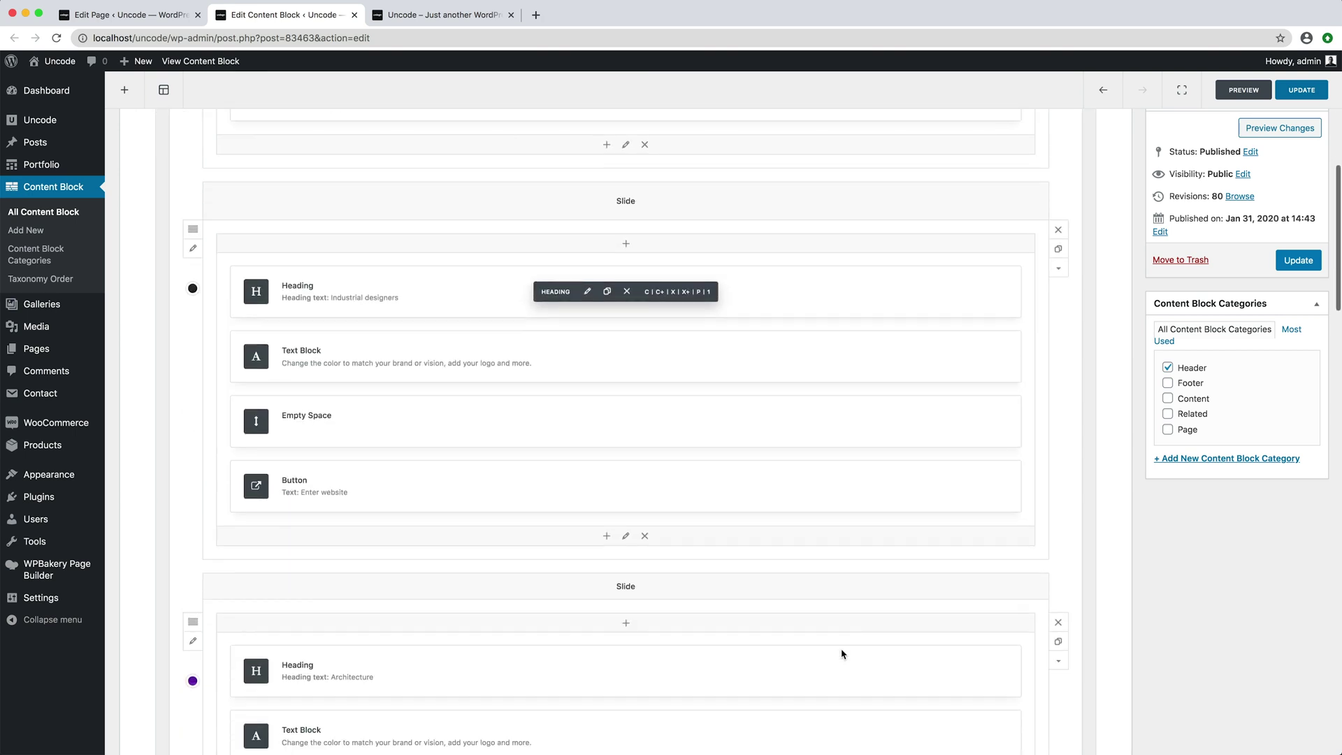
{"action": "left_click", "coordinate": [626, 535]}
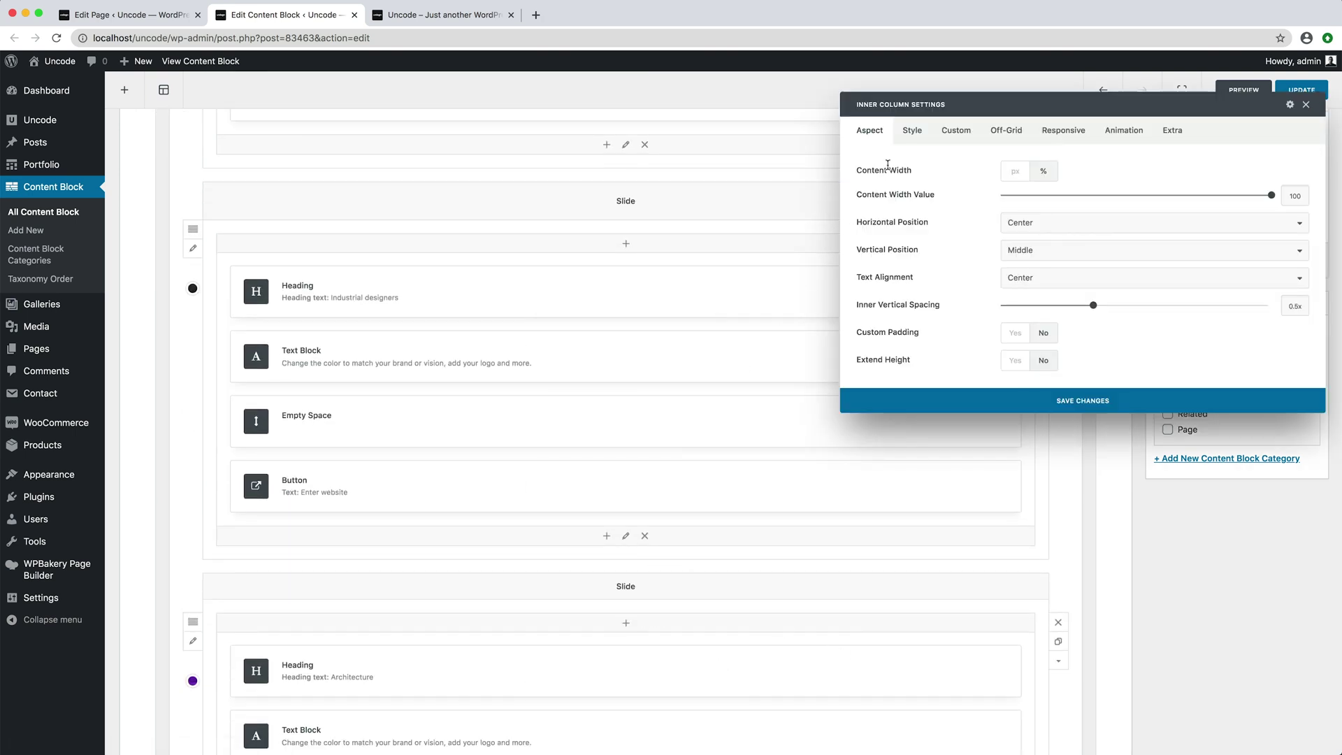
{"action": "left_click", "coordinate": [911, 132]}
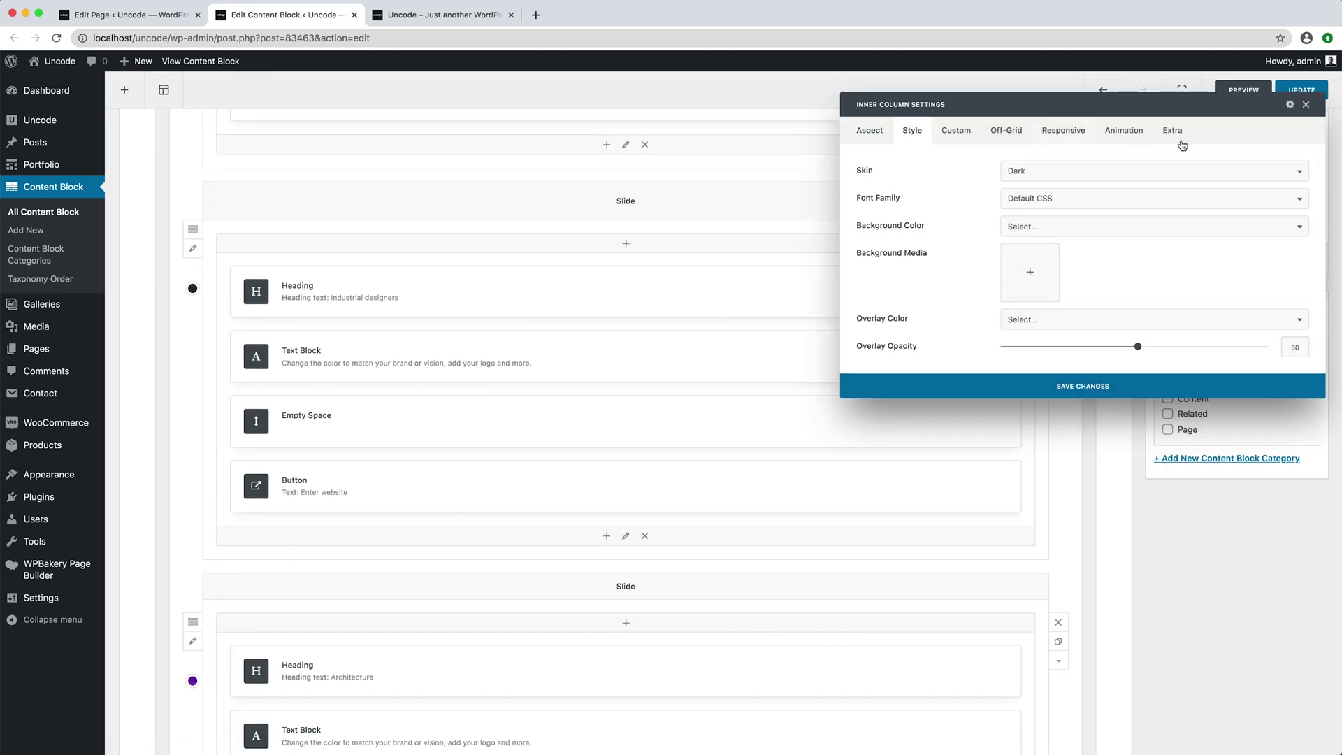
{"action": "left_click", "coordinate": [1305, 105]}
Step: Check the skin setting of the inner column in the third slide, Architecture, and close its settings
{"action": "scroll", "coordinate": [734, 628], "scroll_direction": "down", "scroll_amount": 5}
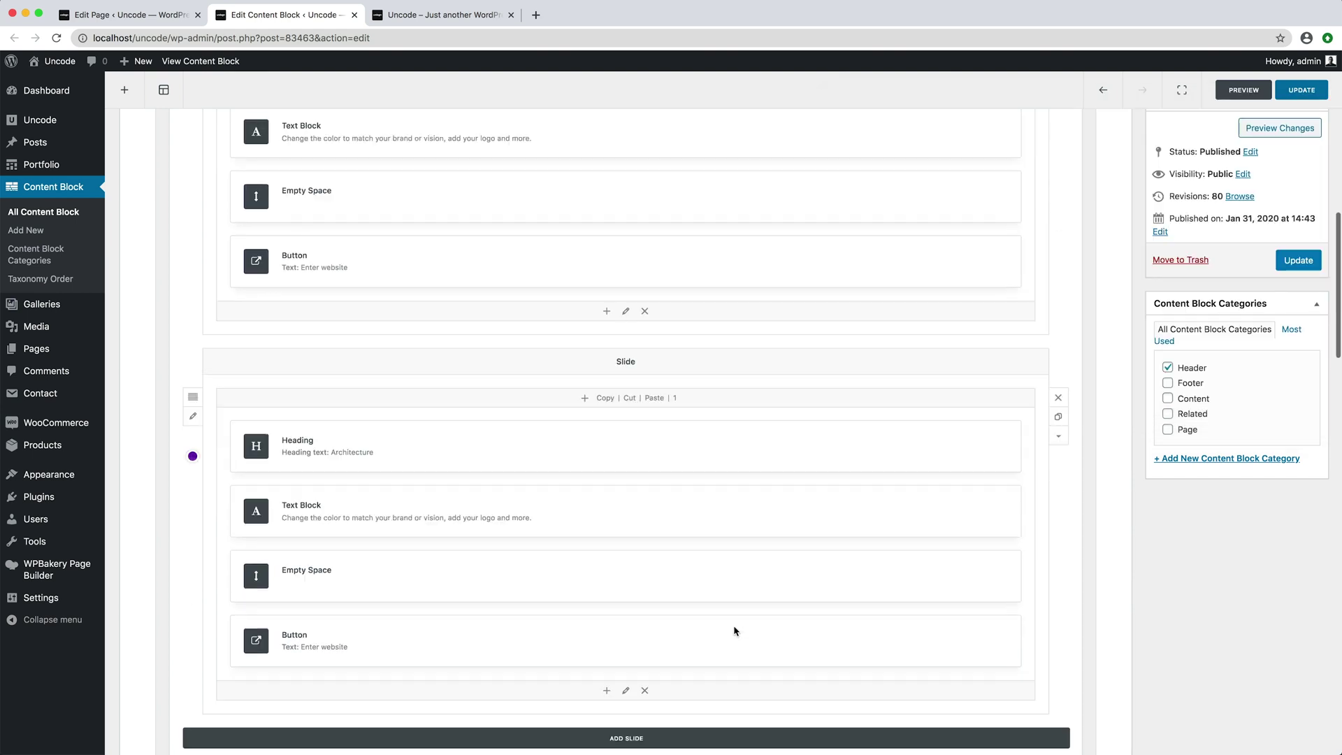
{"action": "left_click", "coordinate": [626, 585]}
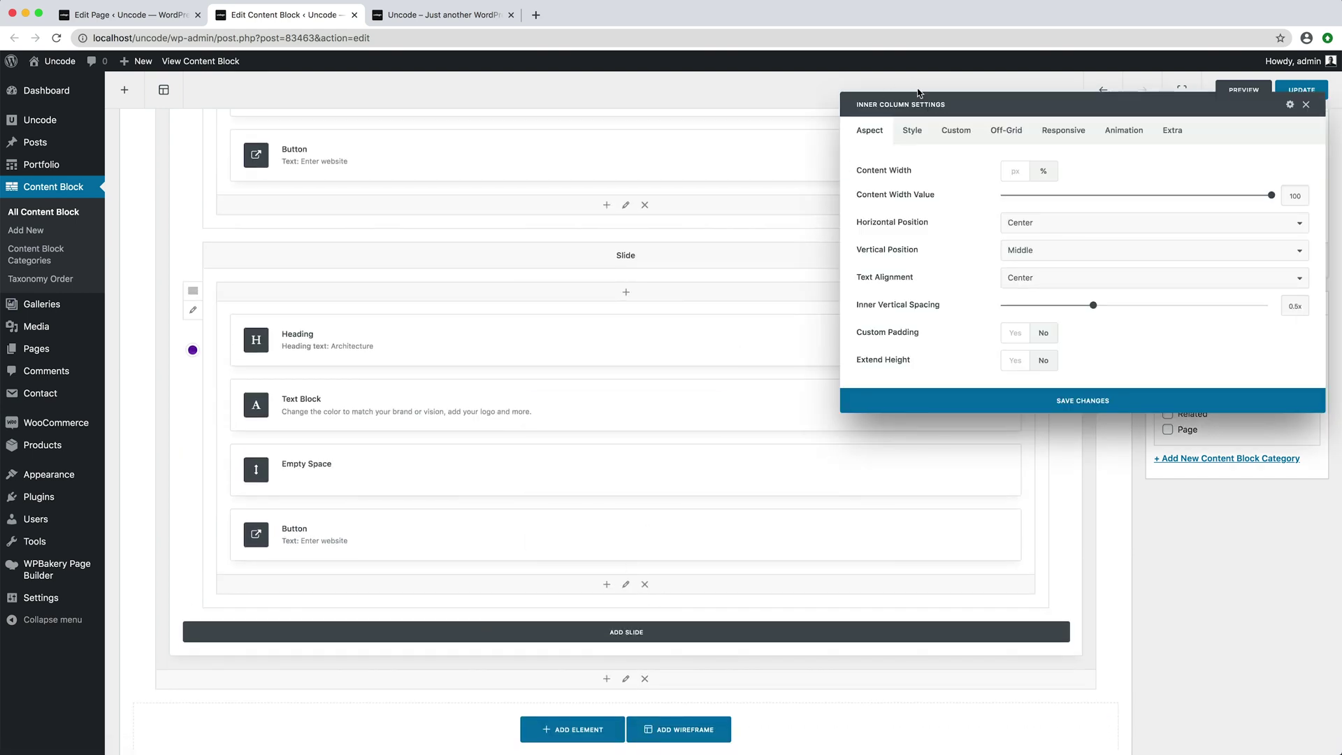
{"action": "left_click", "coordinate": [911, 131]}
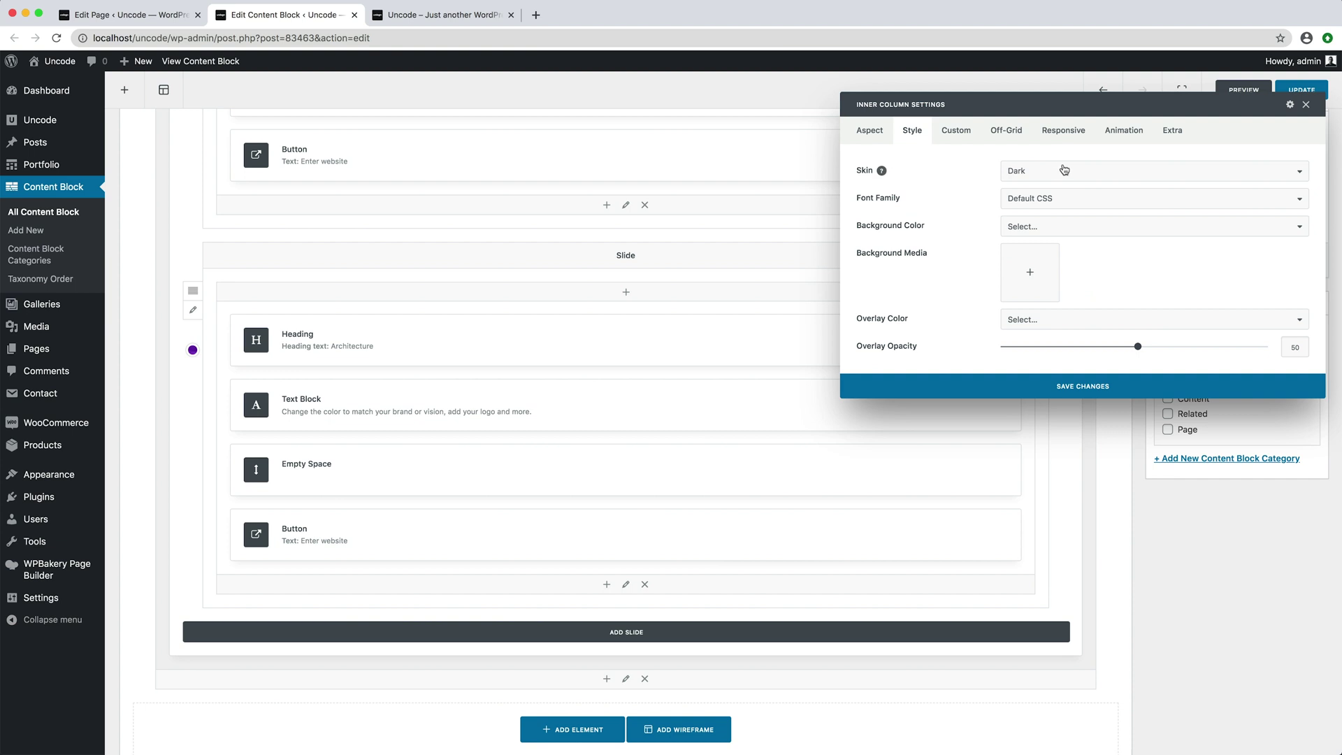
{"action": "left_click", "coordinate": [1305, 105]}
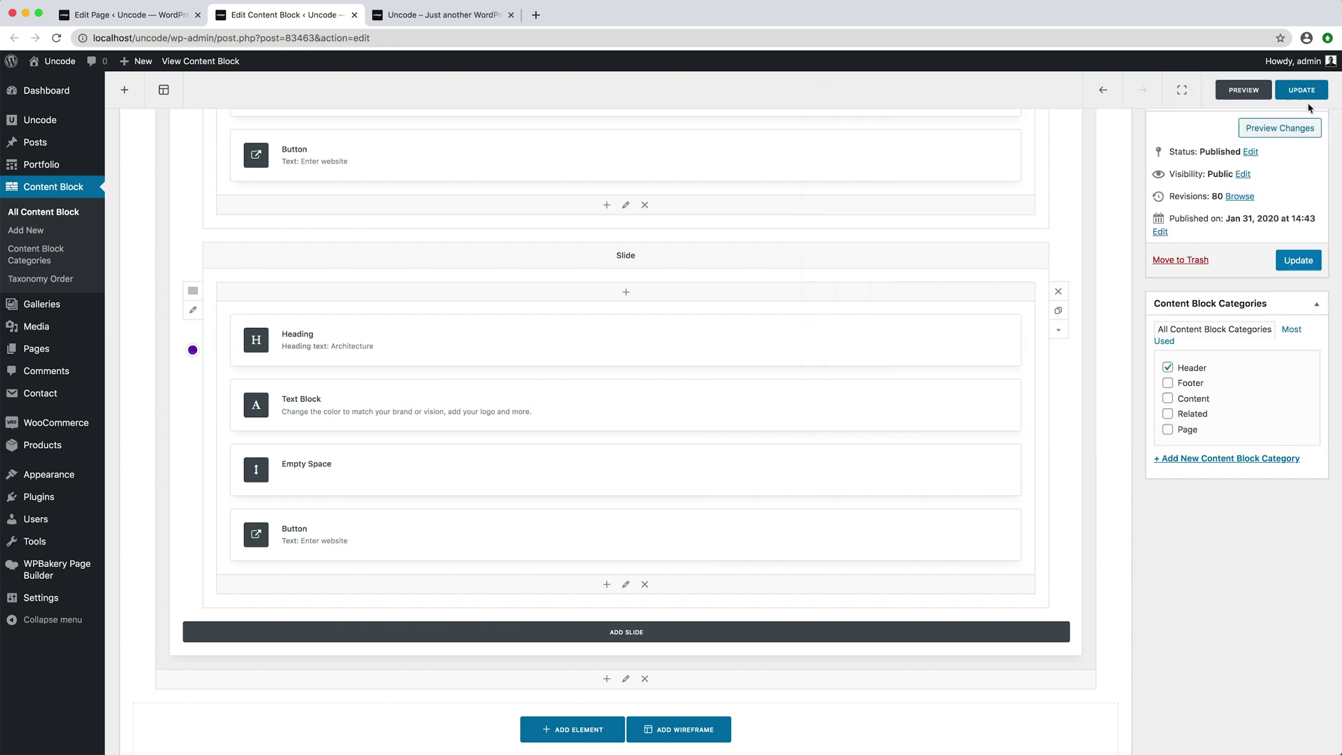
Step: Update the My Content Slider Header content block and reload the Homepage on the front end
{"action": "left_click", "coordinate": [1301, 91]}
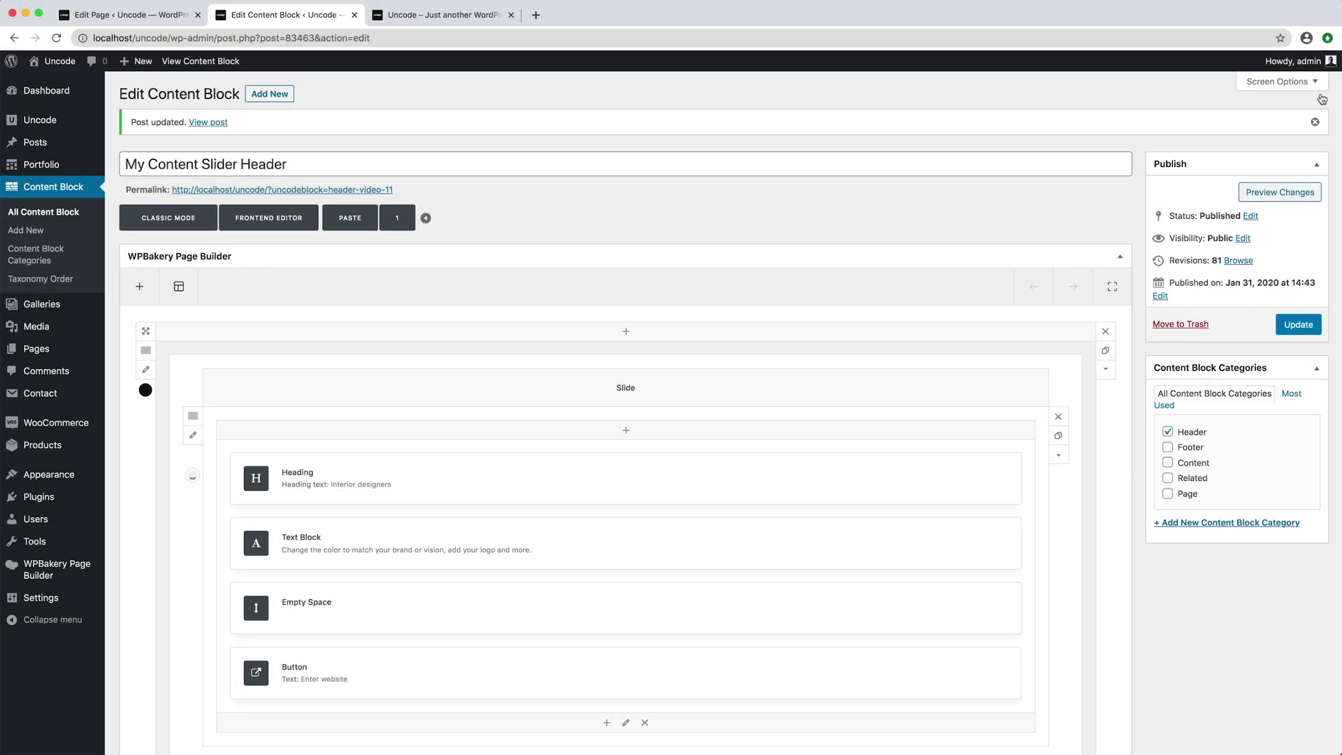
{"action": "key", "text": "ctrl+Tab"}
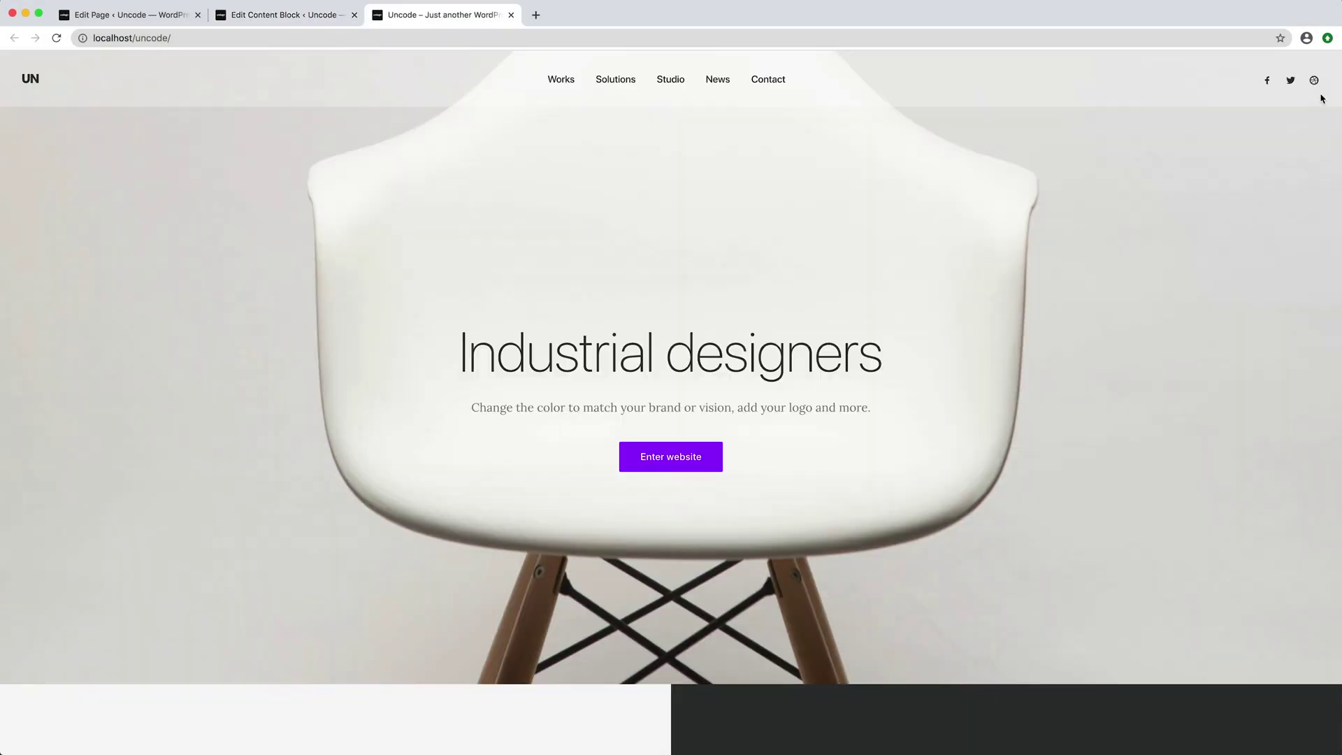
{"action": "key", "text": "super+r"}
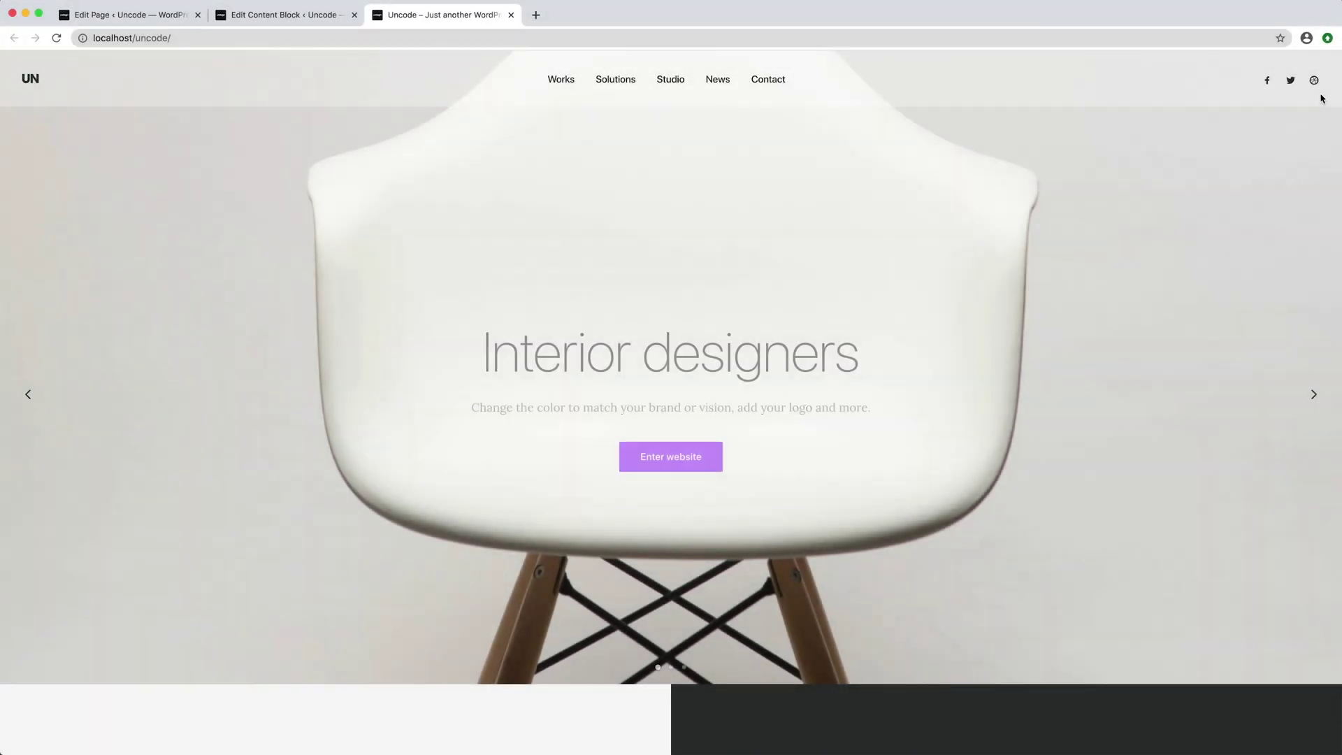
Step: Go through the Homepage header slides to compare the menu skin on each one, ending on the first slide
{"action": "left_click", "coordinate": [1313, 393]}
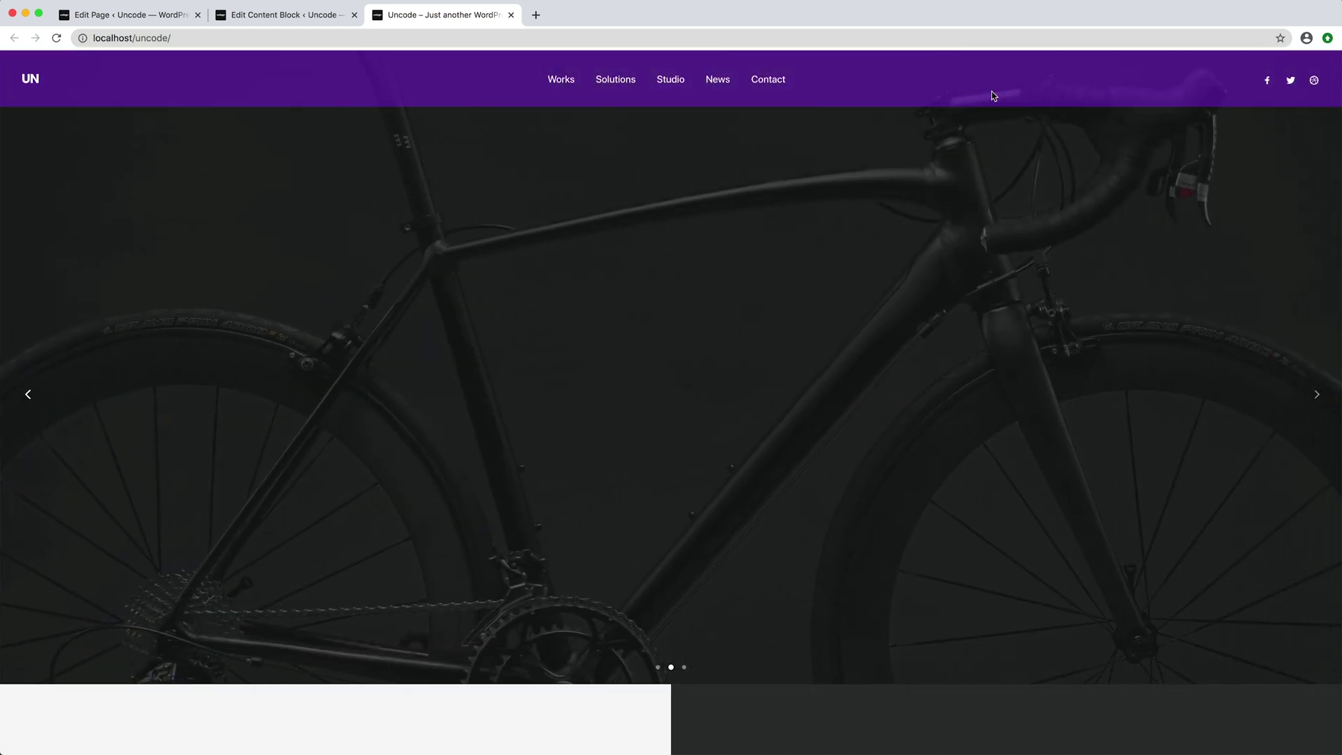
{"action": "left_click", "coordinate": [1308, 395]}
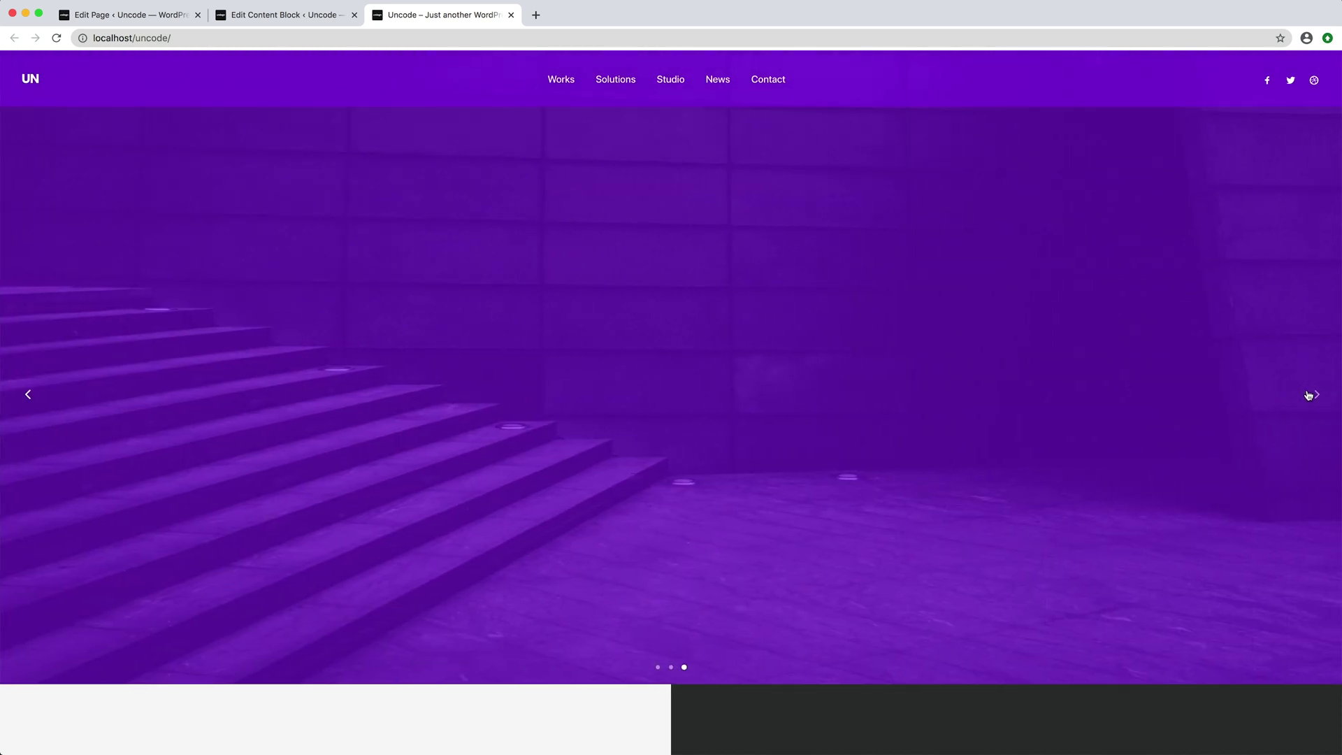
{"action": "left_click", "coordinate": [1308, 395]}
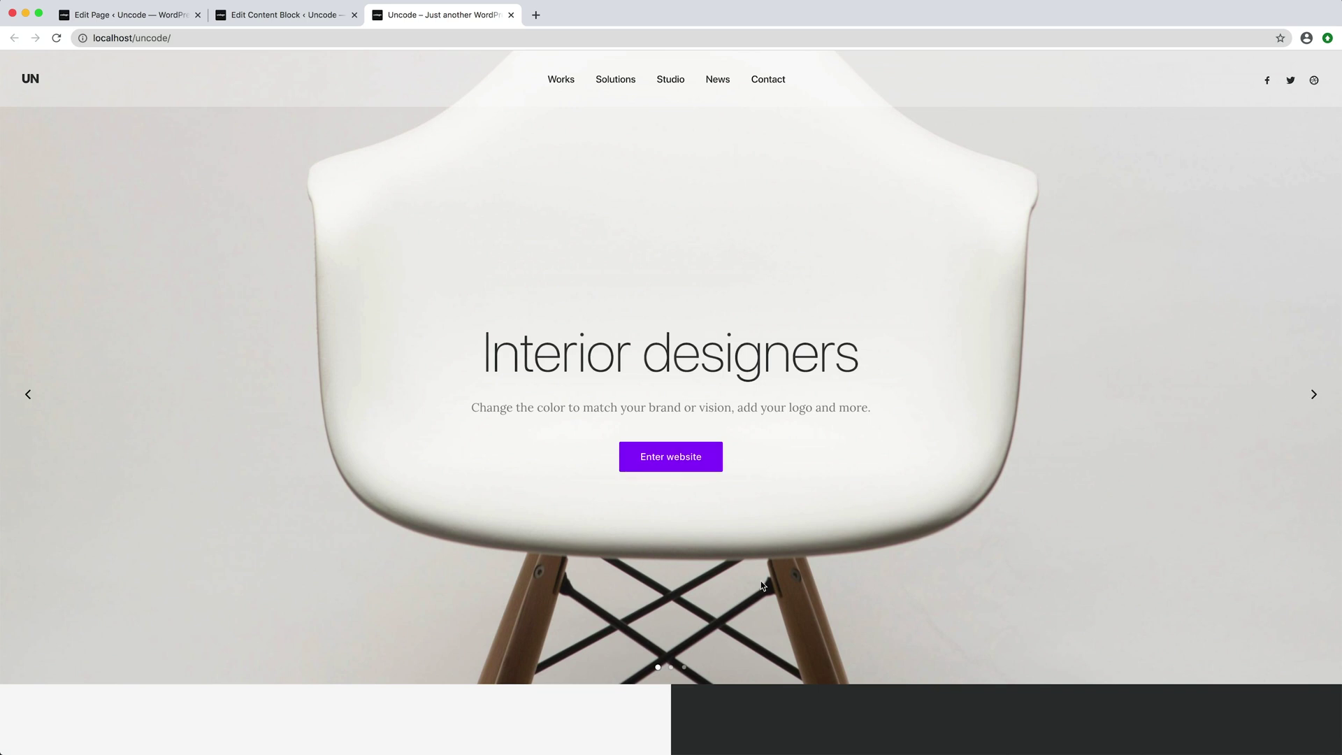
{"action": "left_click", "coordinate": [684, 668]}
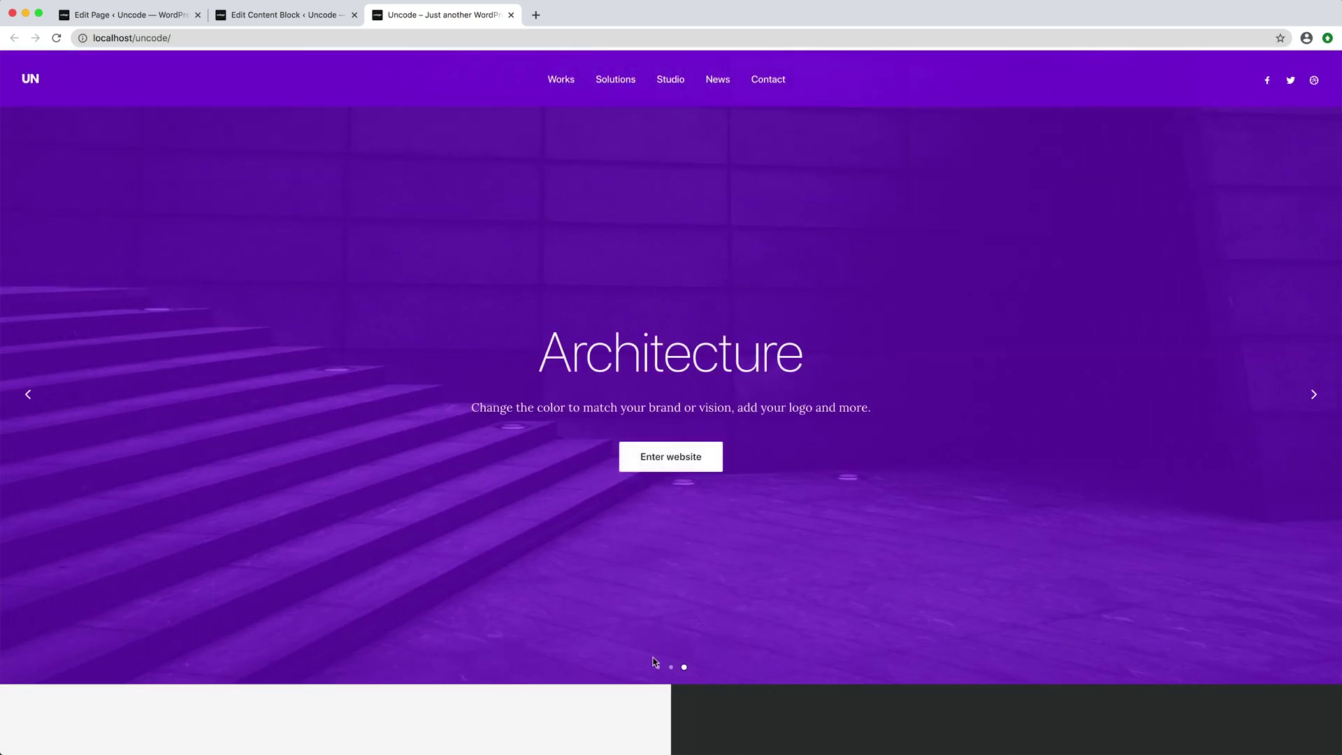
{"action": "left_click", "coordinate": [658, 668]}
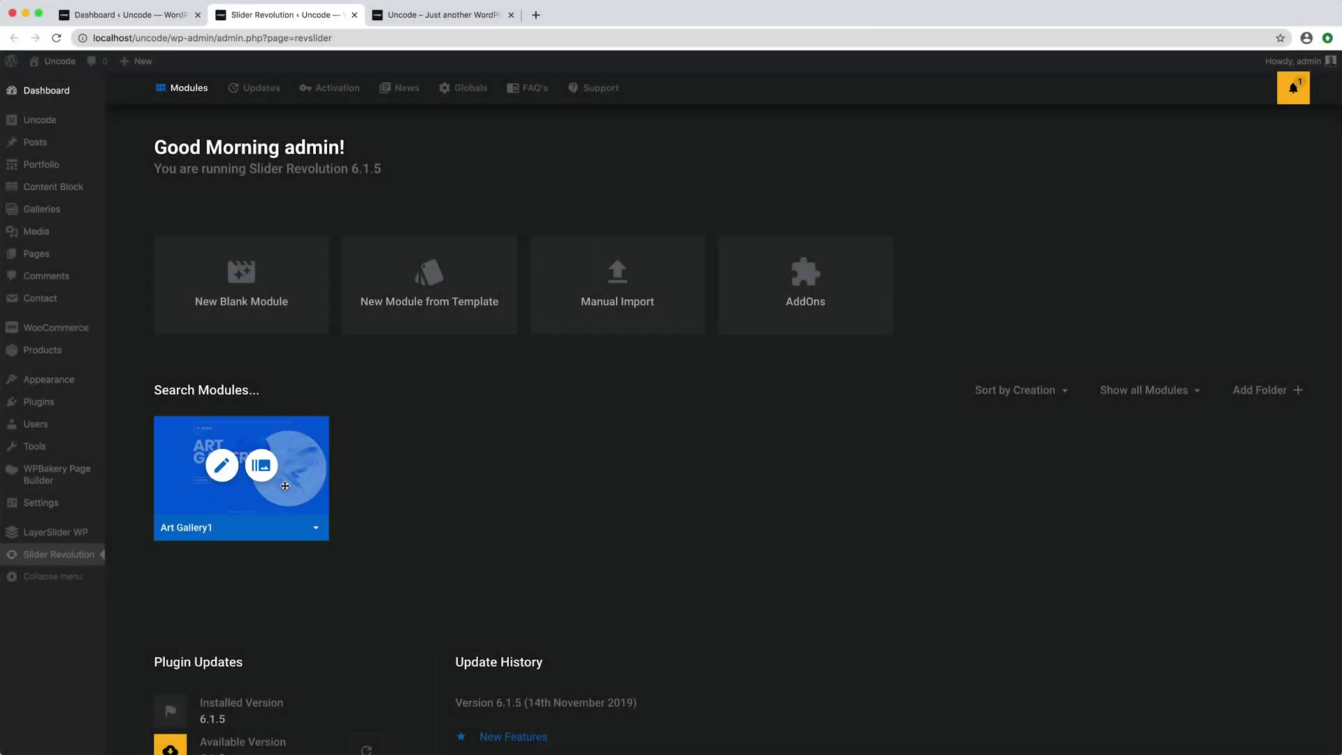
Step: Open the Art Gallery1 module in the Slider Revolution editor and enter data-skin="dark" as the slide's HTML data
{"action": "left_click", "coordinate": [223, 472]}
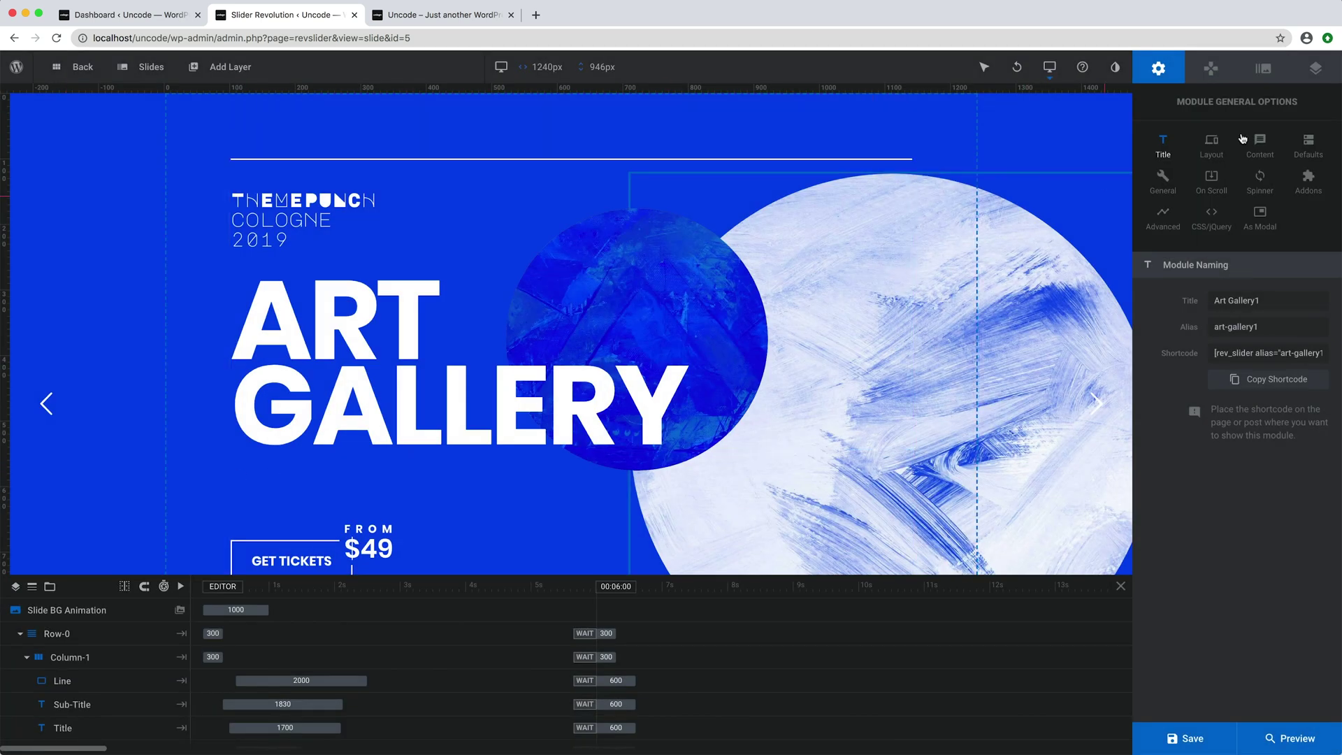
{"action": "left_click", "coordinate": [1268, 73]}
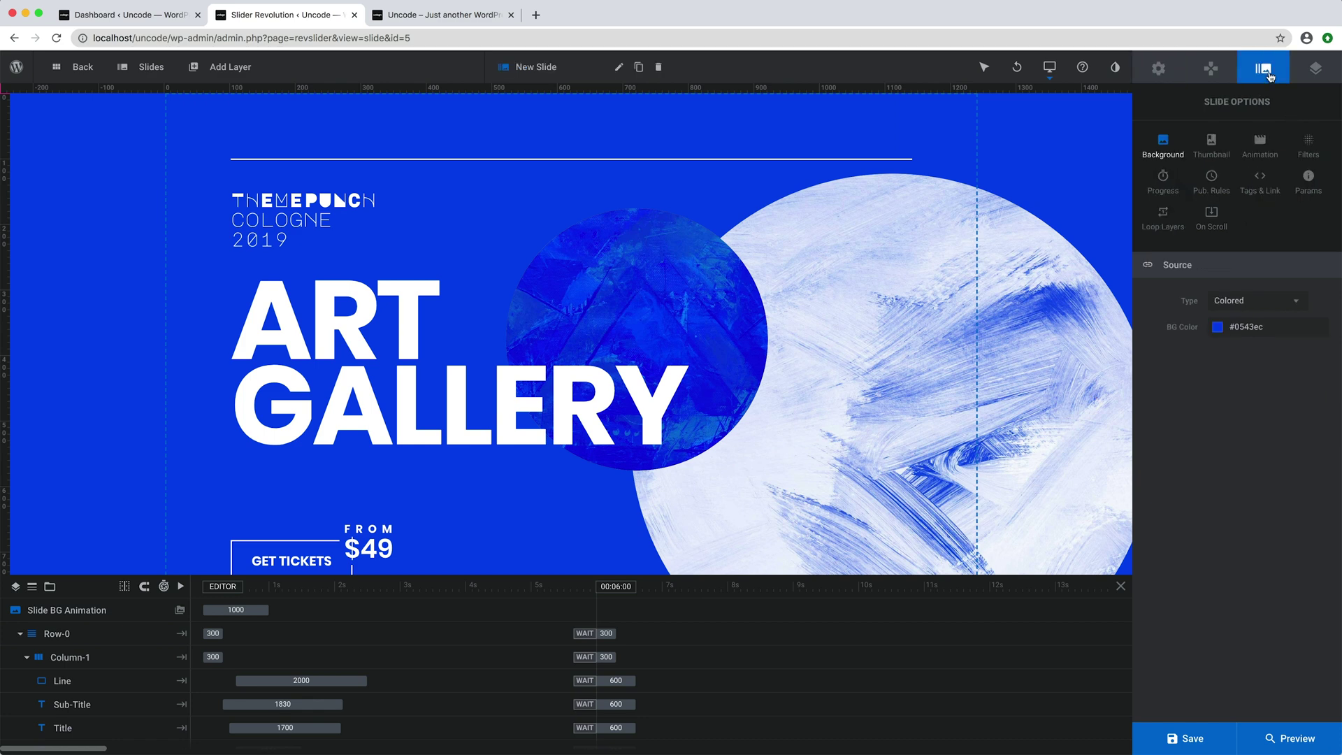
{"action": "left_click", "coordinate": [1268, 190]}
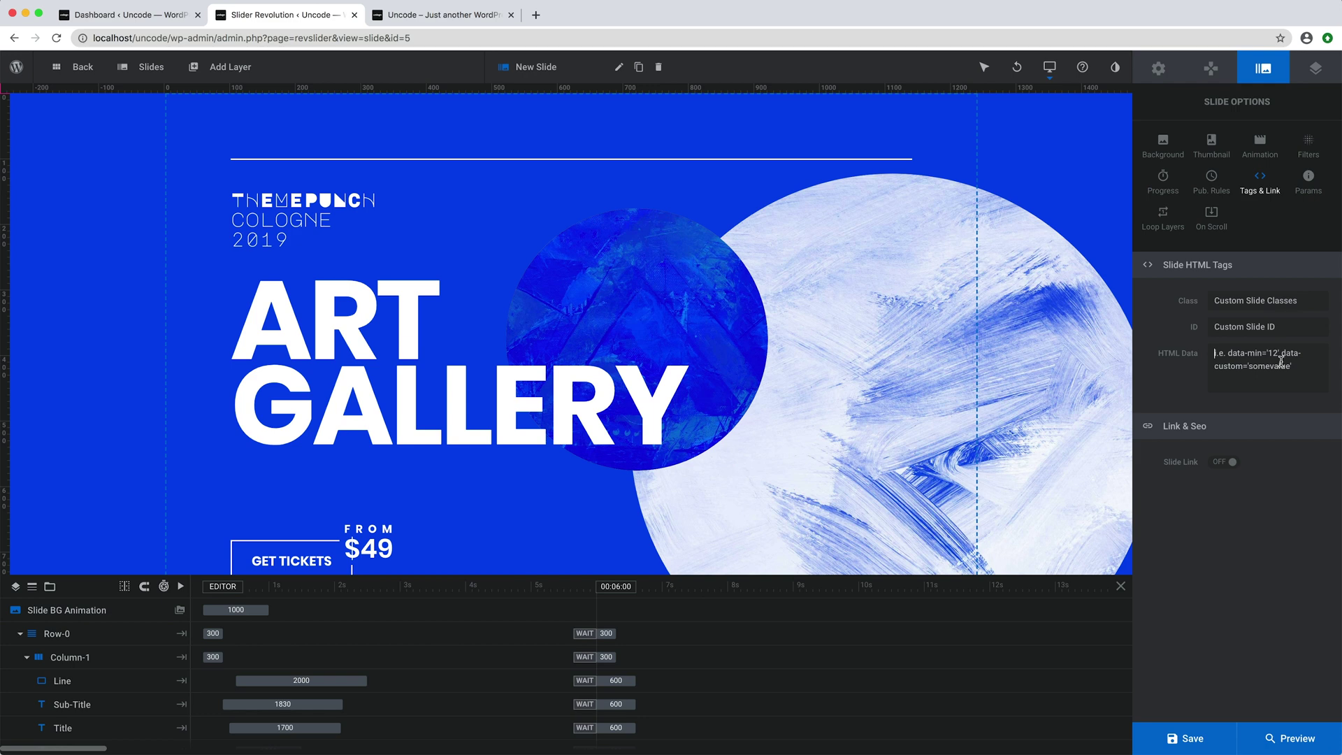
{"action": "type", "text": "data-skin=\"dark\""}
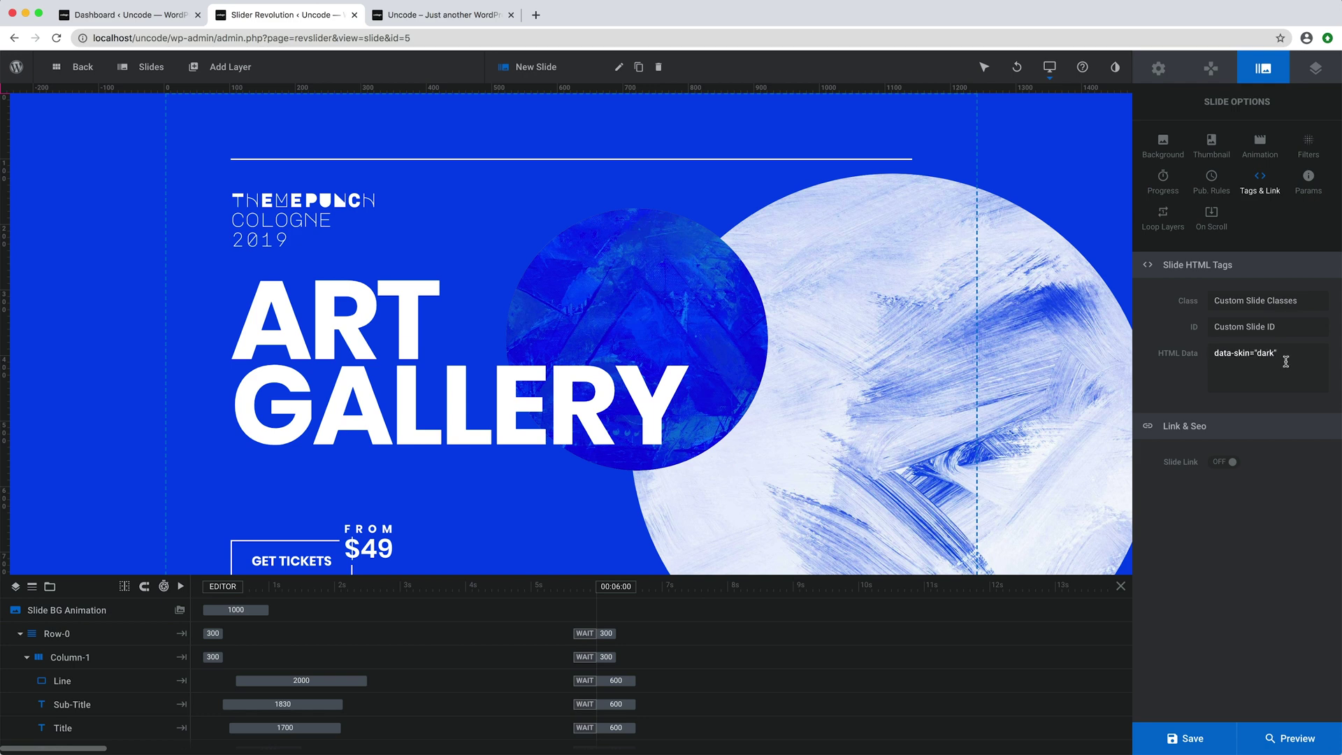
Step: Change the slide's HTML data attribute to data-skin="light"
{"action": "key", "text": "BackSpace"}
{"action": "key", "text": "BackSpace"}
{"action": "type", "text": "light\""}
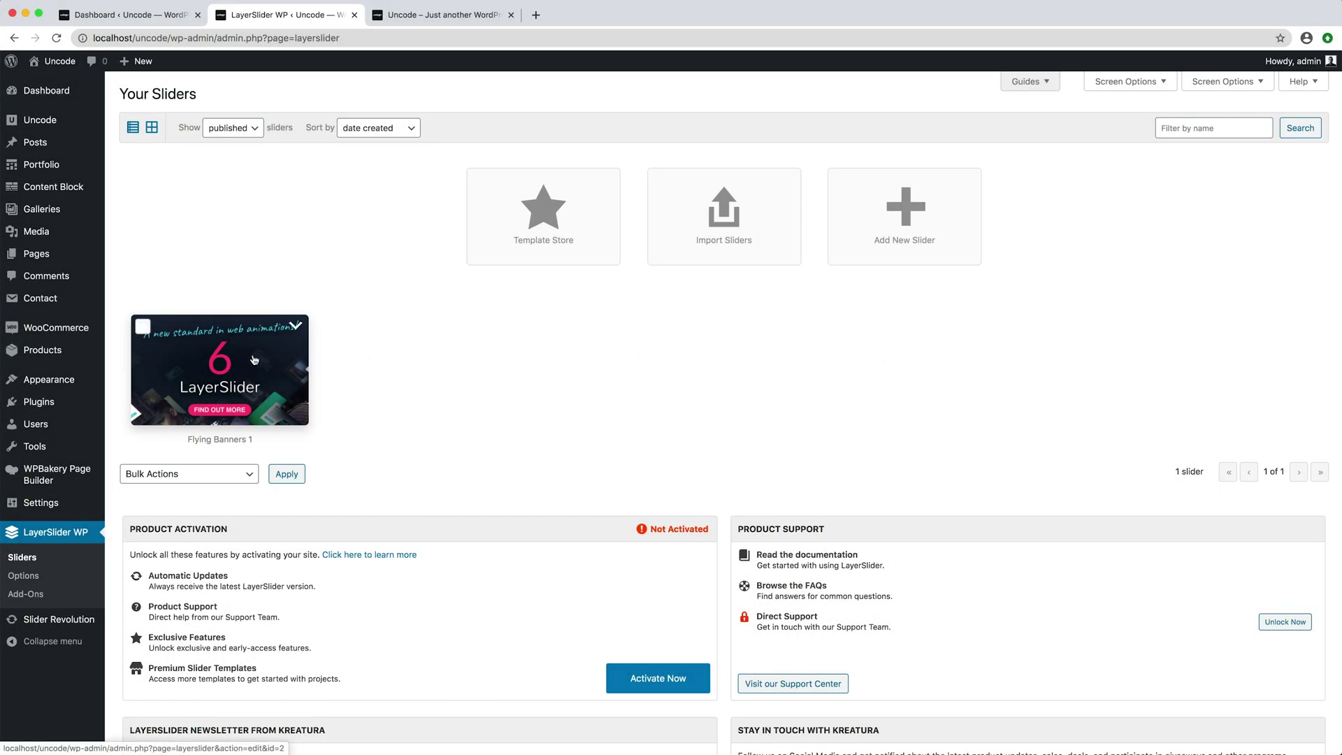
Step: Open the Flying Banners 1 slider in LayerSlider and add a custom slide property with key skin and value dark
{"action": "left_click", "coordinate": [254, 360]}
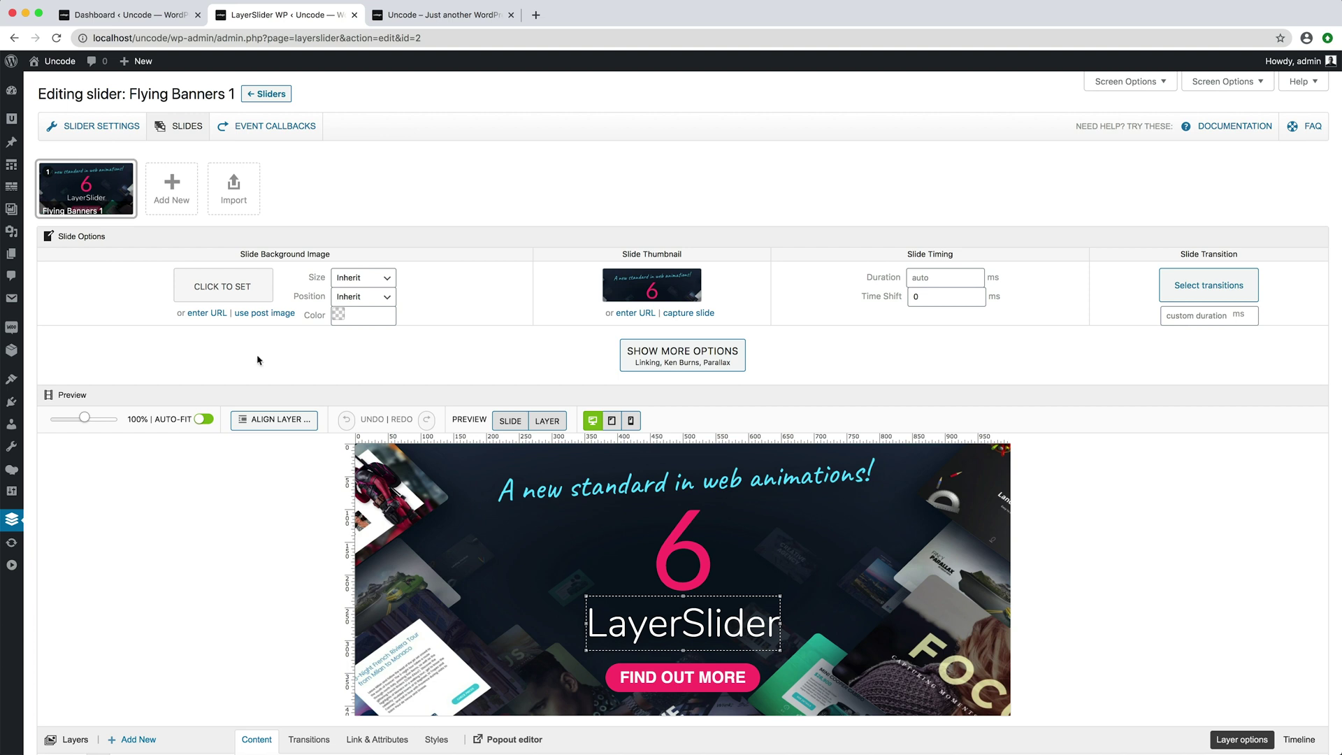
{"action": "left_click", "coordinate": [626, 357]}
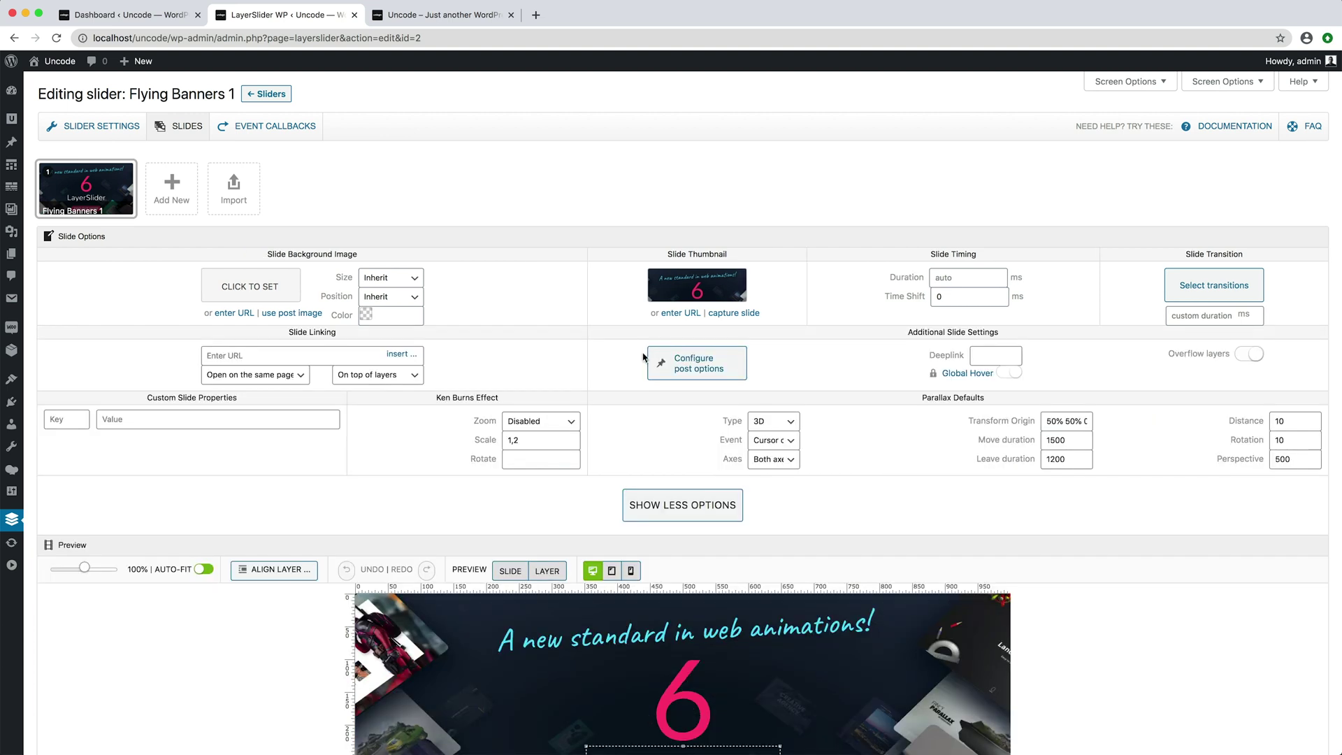
{"action": "left_click", "coordinate": [63, 421]}
{"action": "type", "text": "skin"}
{"action": "left_click", "coordinate": [127, 418]}
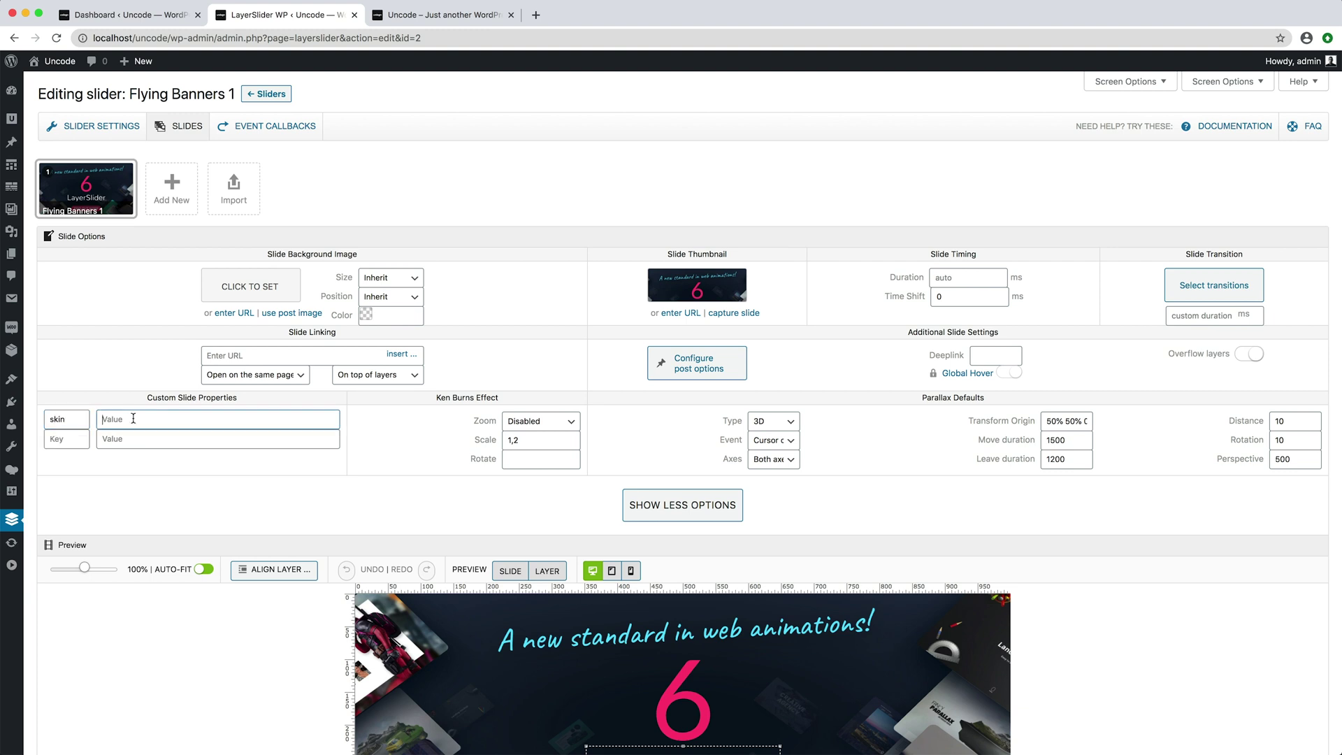
{"action": "type", "text": "dark"}
Step: Change the value of the custom skin property to light
{"action": "key", "text": "BackSpace"}
{"action": "key", "text": "BackSpace"}
{"action": "type", "text": "light"}
{"action": "left_click", "coordinate": [373, 423]}
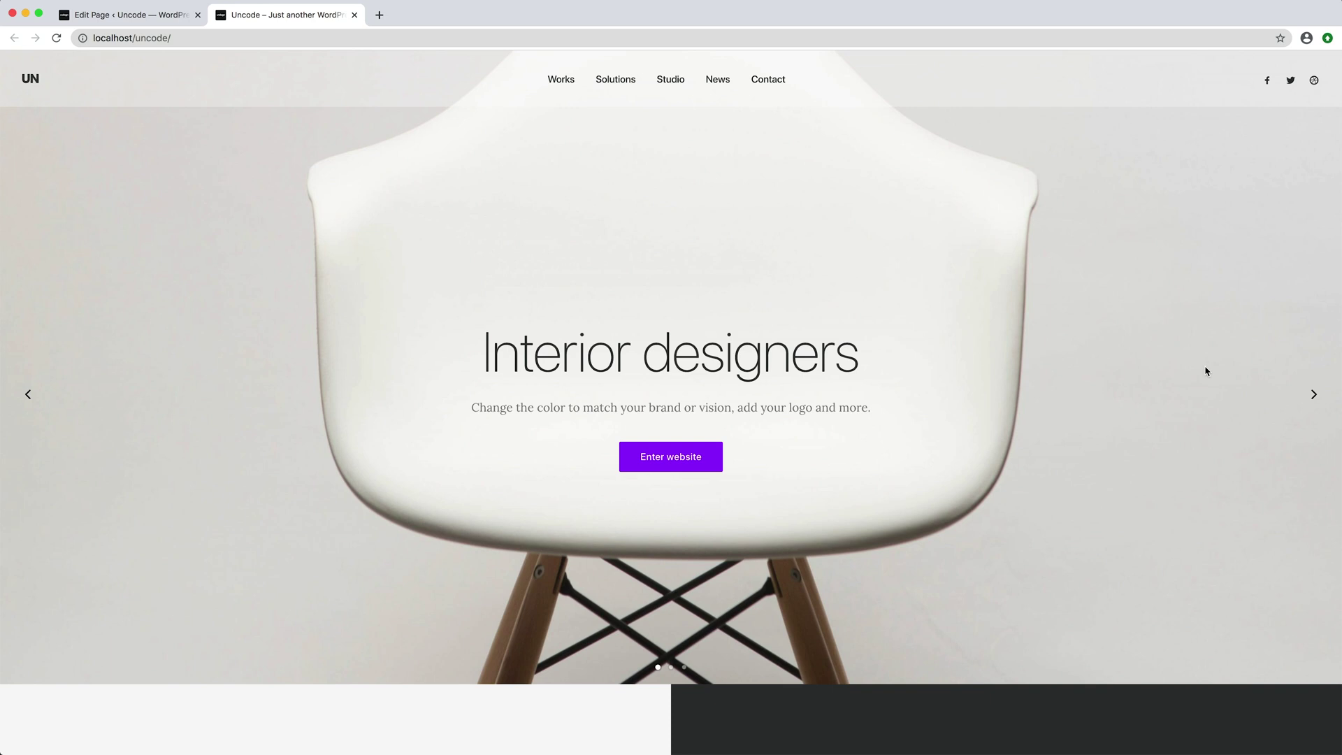
Step: Review the light and dark sections of the Homepage down to the footer and return to the header
{"action": "scroll", "coordinate": [1204, 371], "scroll_direction": "down", "scroll_amount": 10}
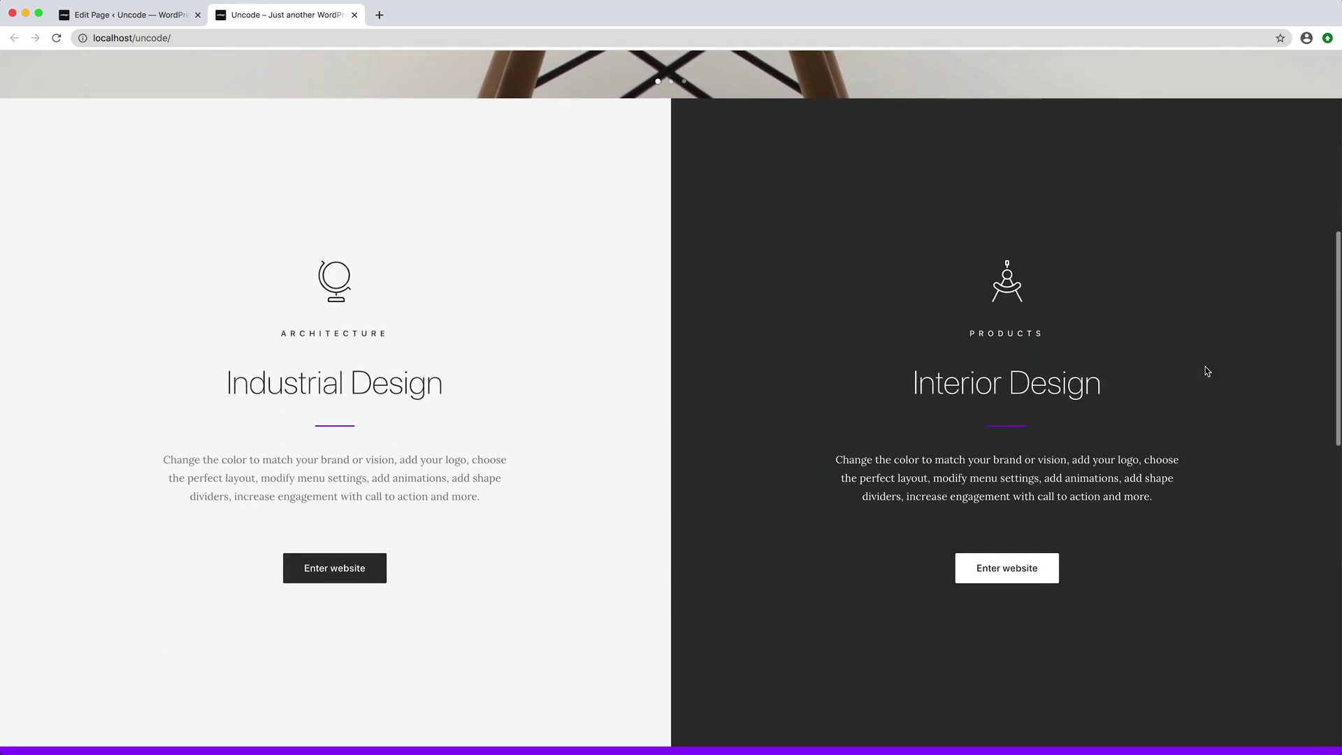
{"action": "scroll", "coordinate": [1205, 371], "scroll_direction": "down", "scroll_amount": 9}
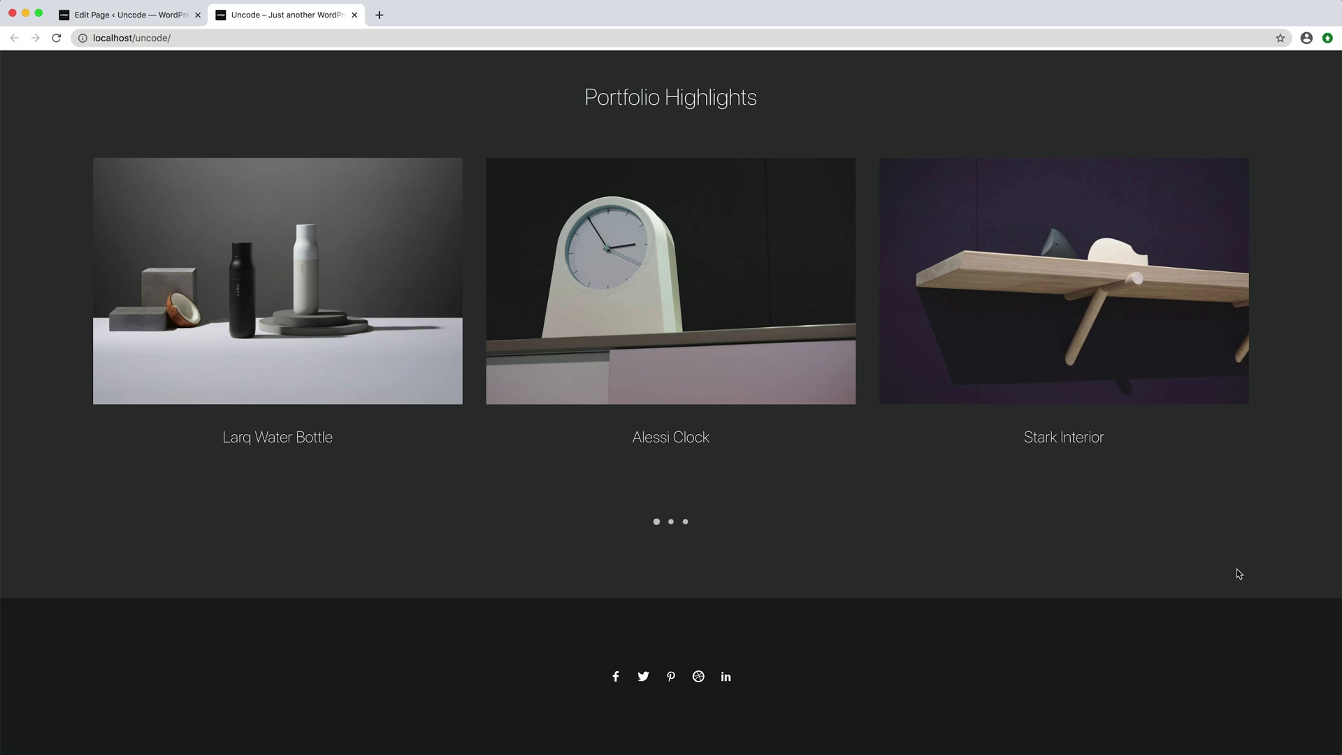
{"action": "scroll", "coordinate": [1238, 573], "scroll_direction": "up", "scroll_amount": 7}
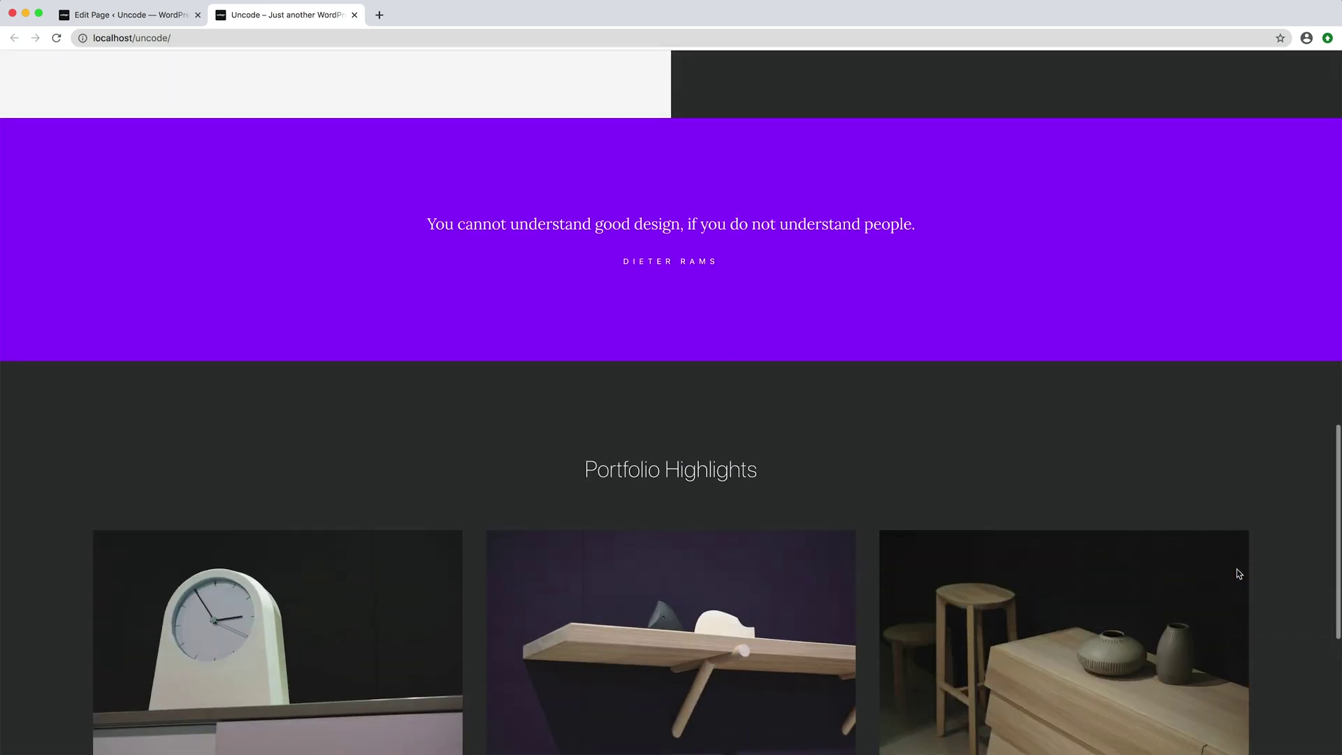
{"action": "scroll", "coordinate": [1239, 574], "scroll_direction": "up", "scroll_amount": 7}
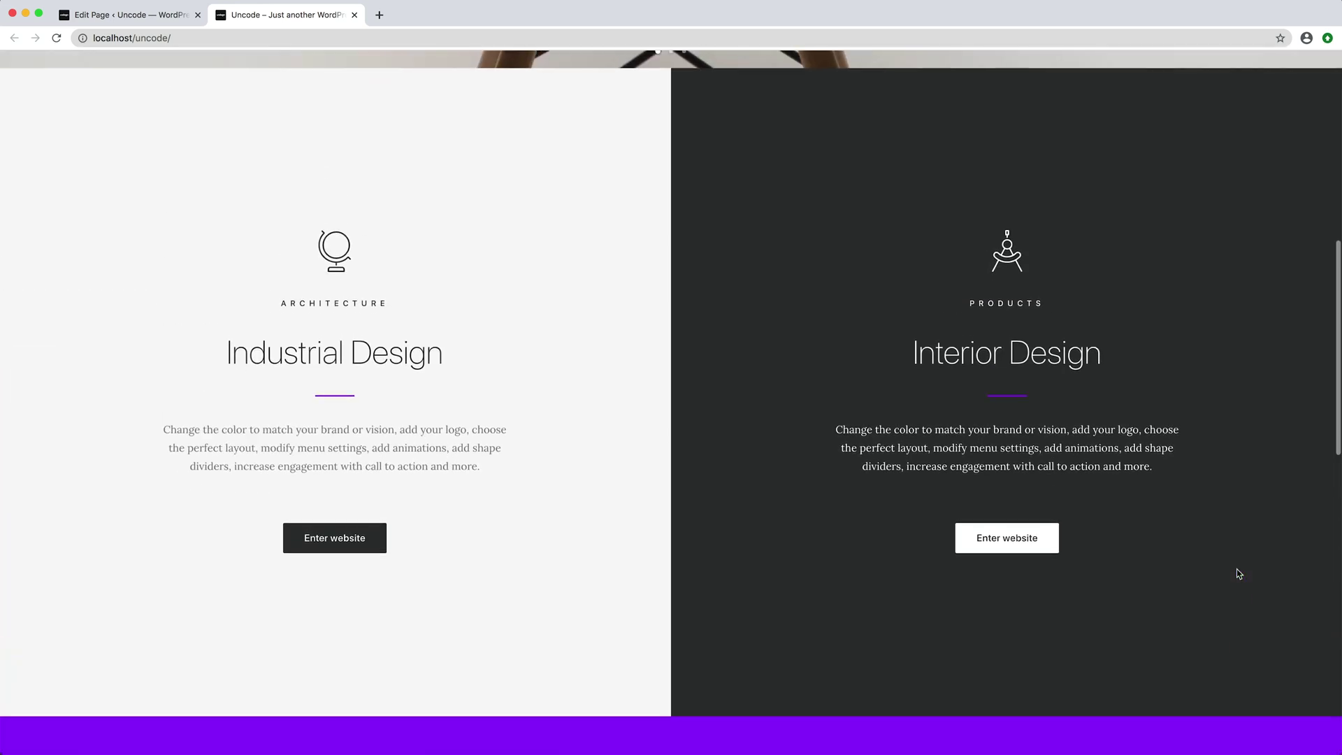
{"action": "scroll", "coordinate": [1239, 574], "scroll_direction": "up", "scroll_amount": 9}
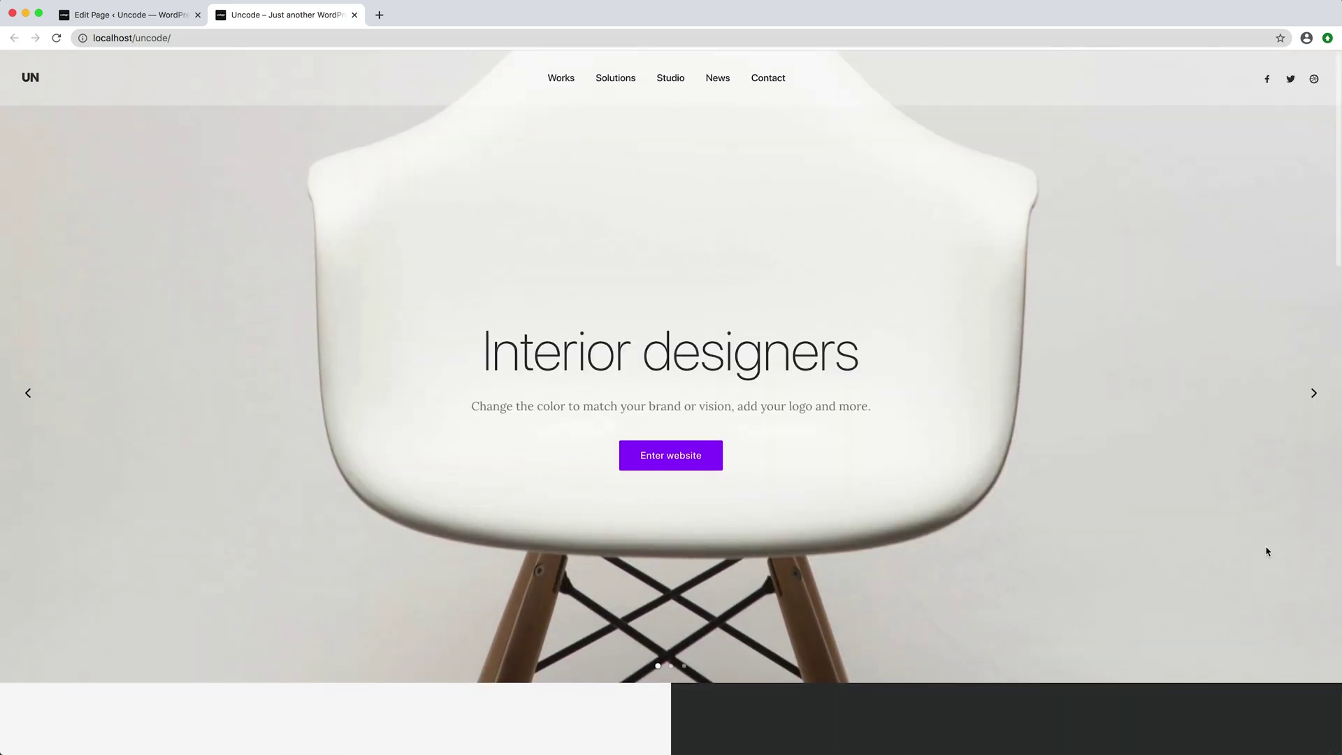
Step: Advance through all the Homepage header slides, back to the first, to examine how the menu skin adapts
{"action": "left_click", "coordinate": [1313, 392]}
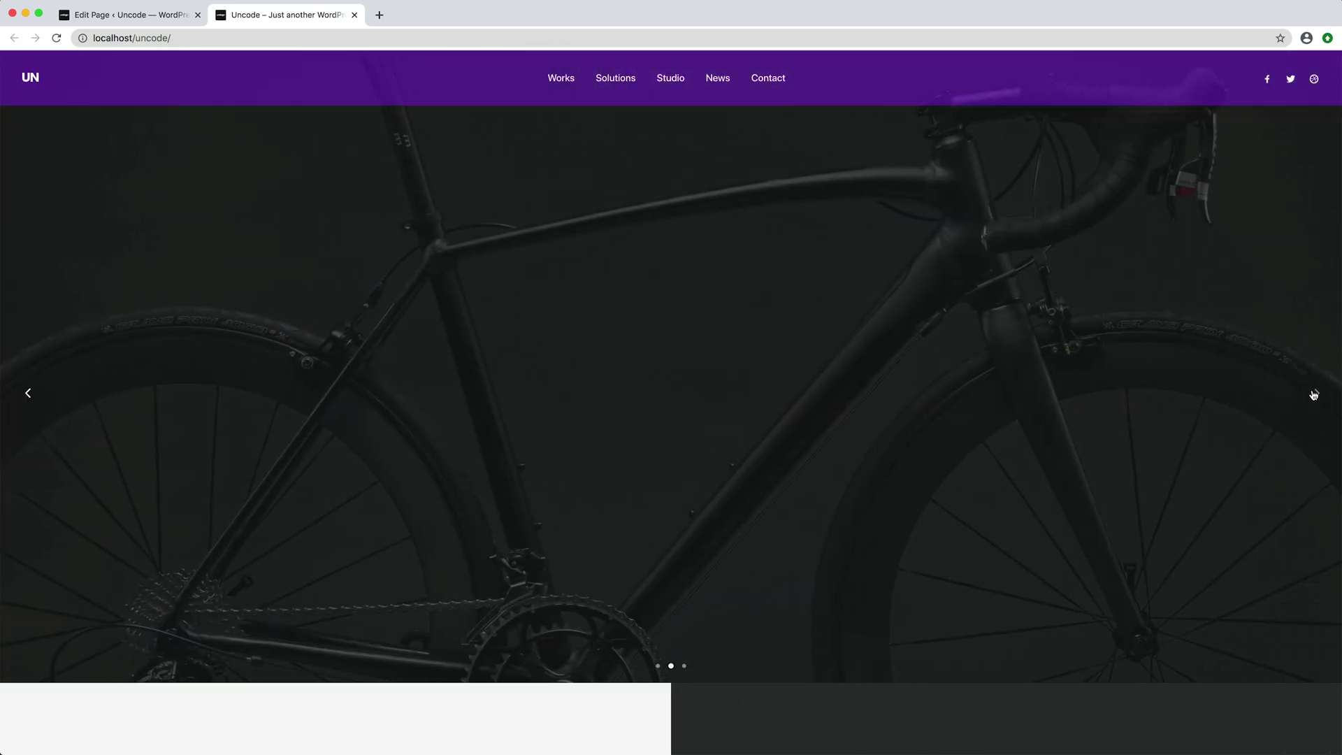
{"action": "left_click", "coordinate": [1312, 393]}
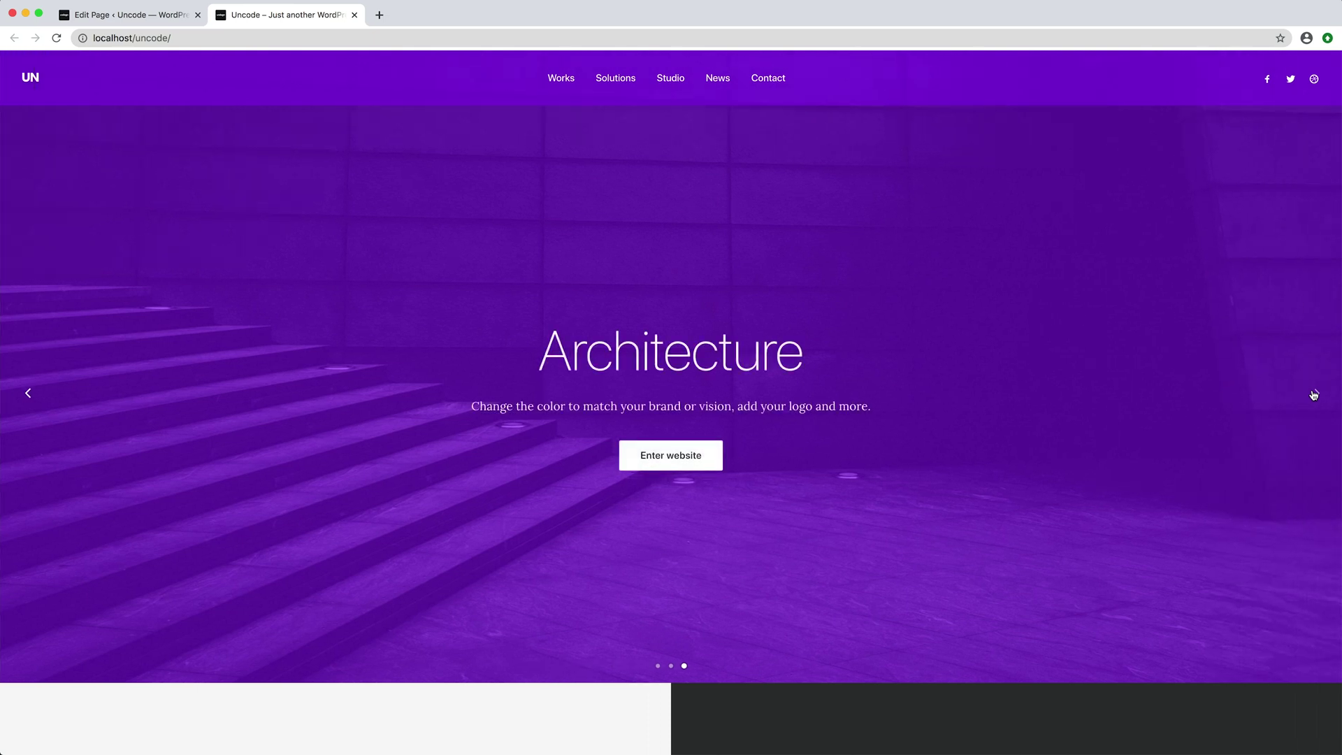
{"action": "left_click", "coordinate": [1313, 392]}
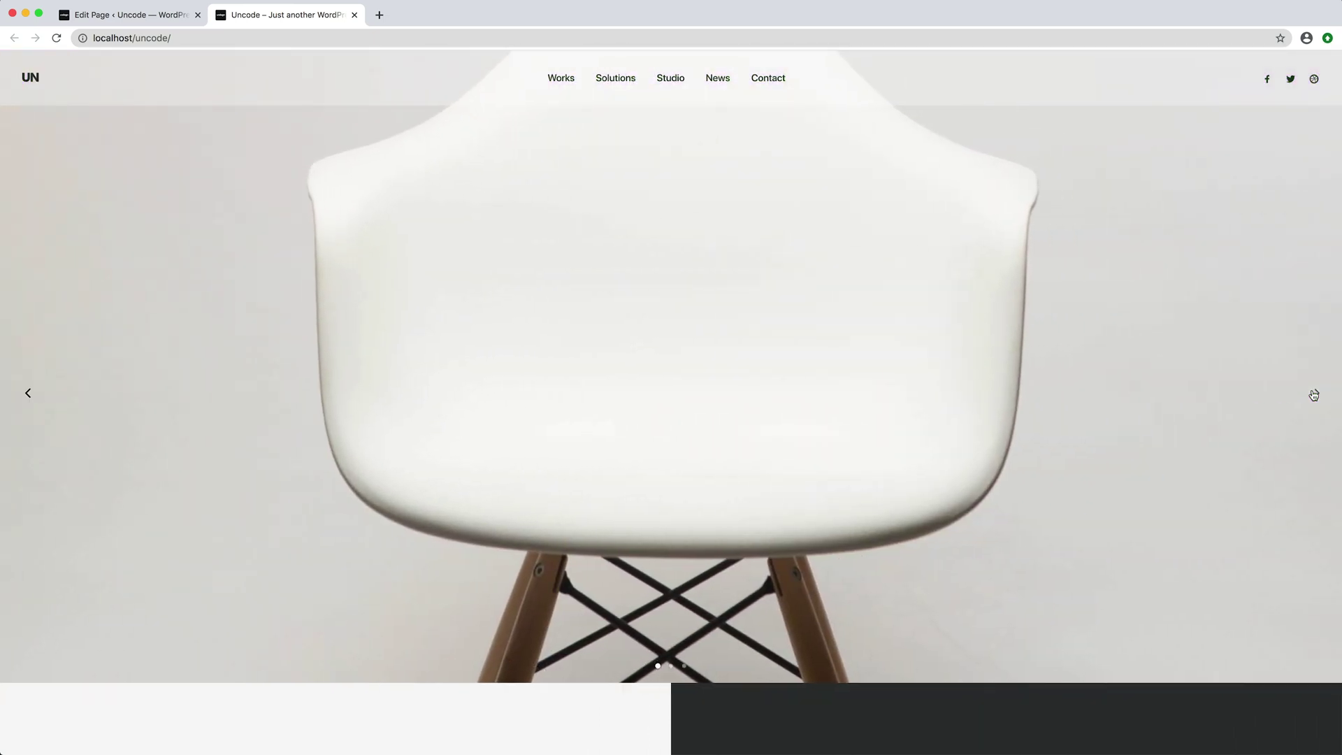